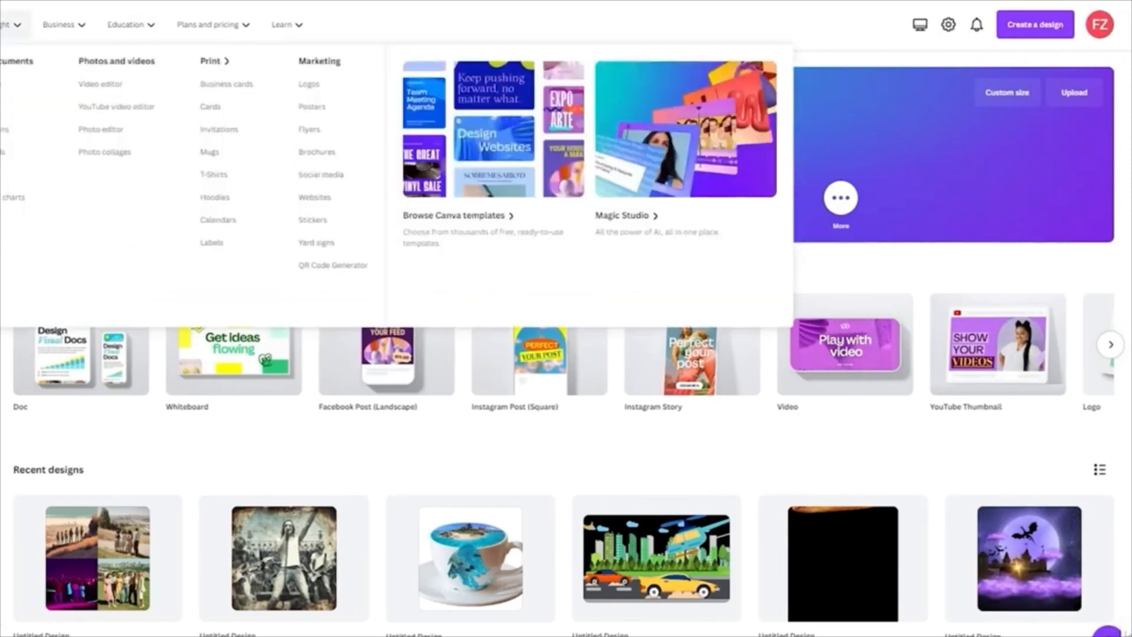
# Step: Create a new blank Logo design at 500 × 500 px
pyautogui.click(1019, 36)
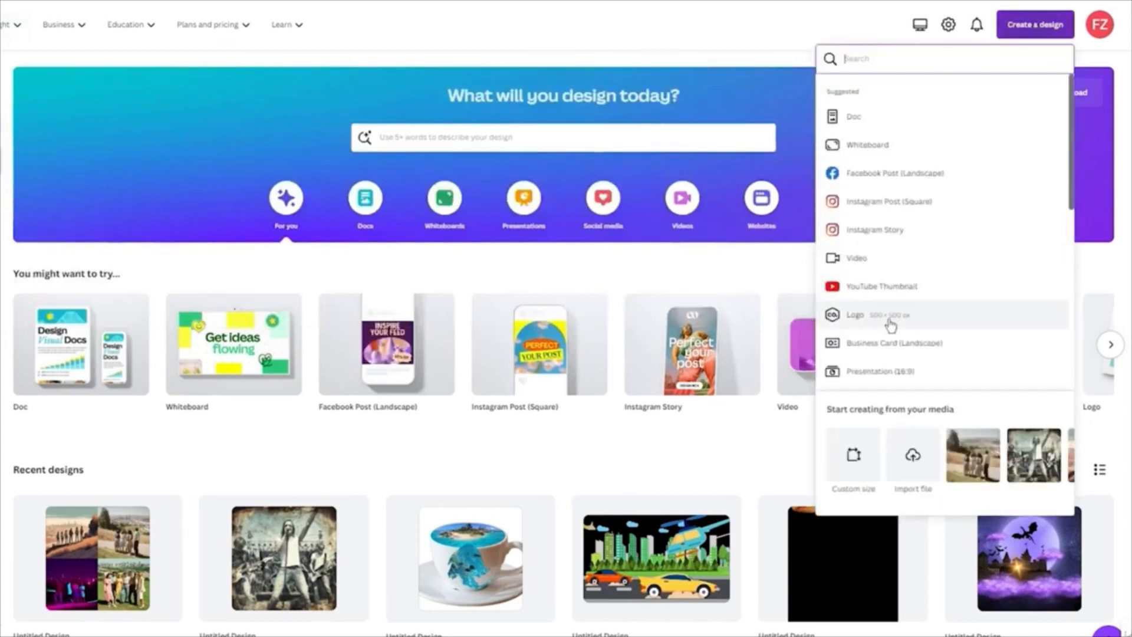
pyautogui.write('logo')
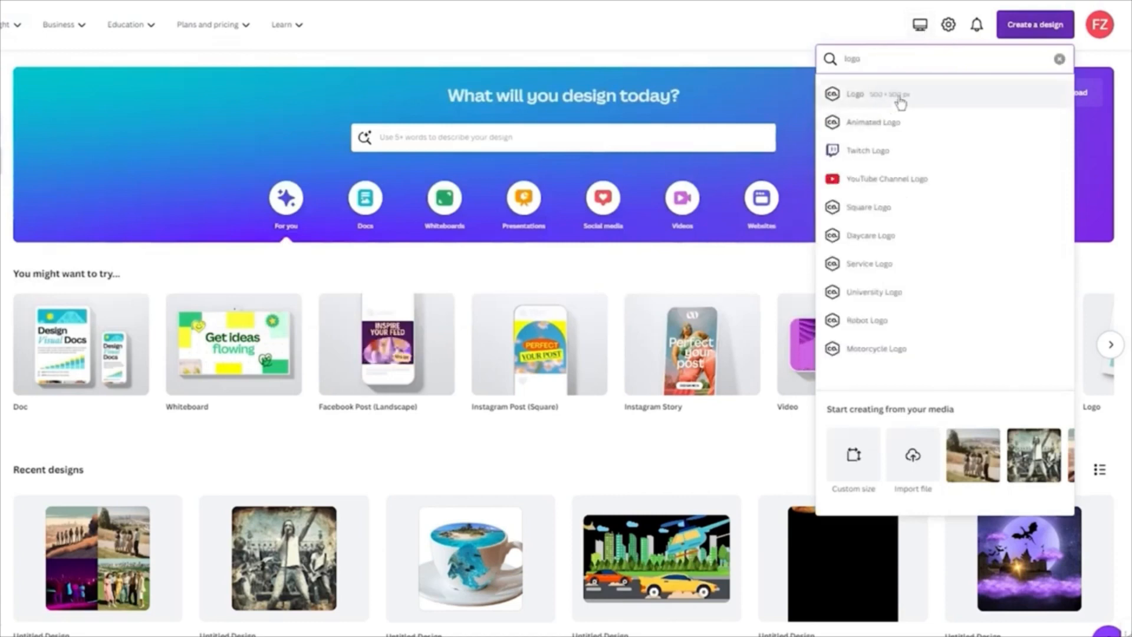
pyautogui.click(900, 97)
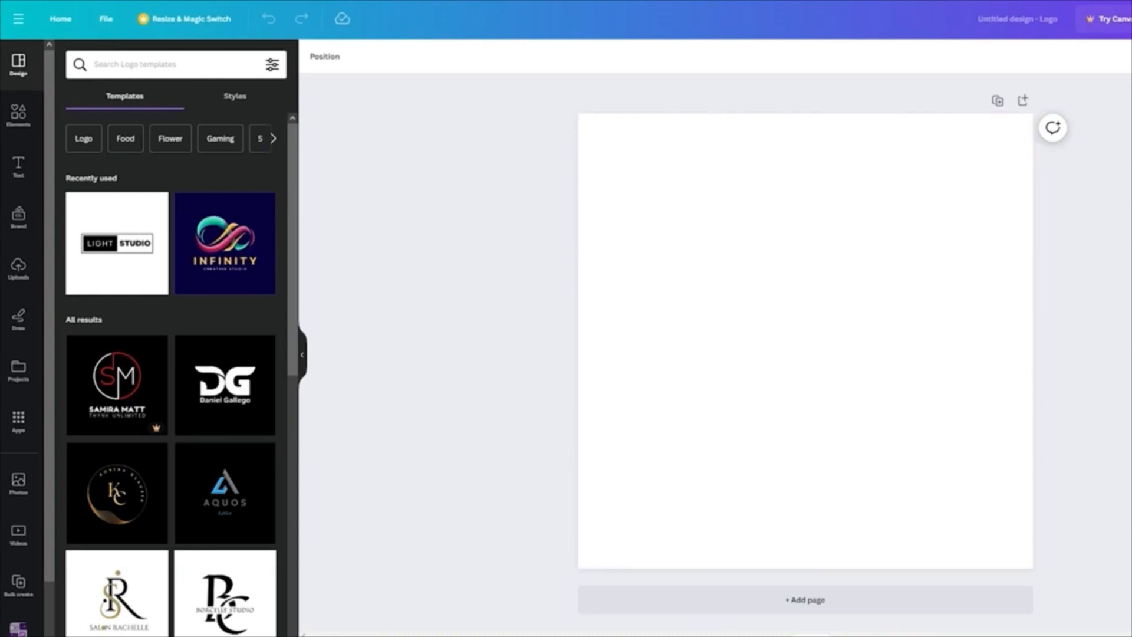
# Step: Set the blank page's background to the solid dark blue from the default colours
pyautogui.click(912, 371)
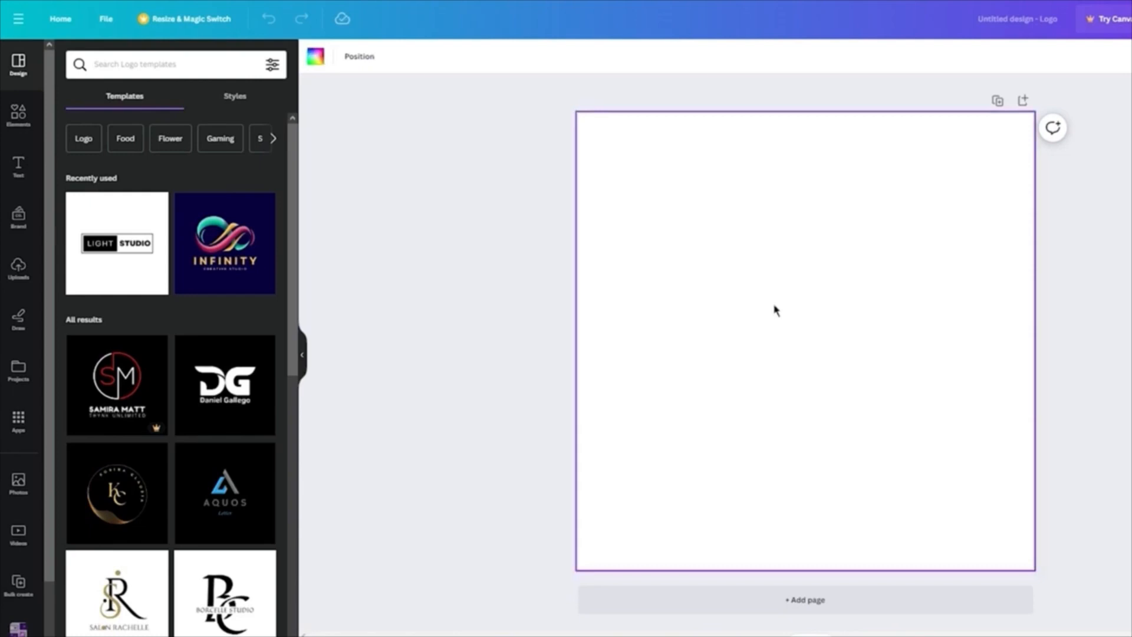
pyautogui.click(777, 261)
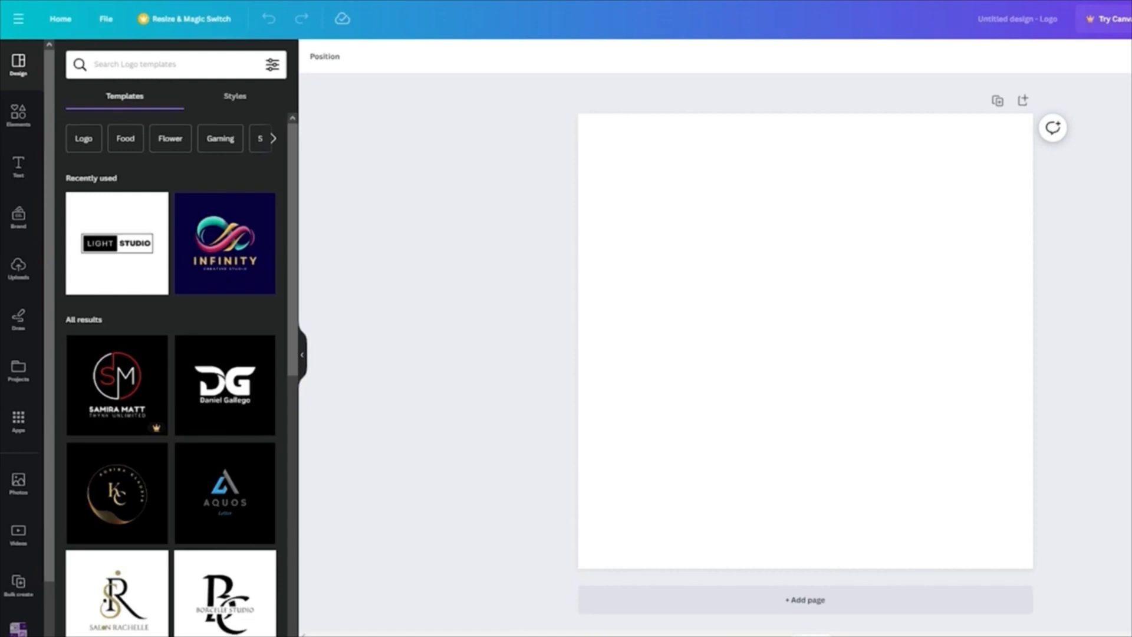
pyautogui.click(849, 272)
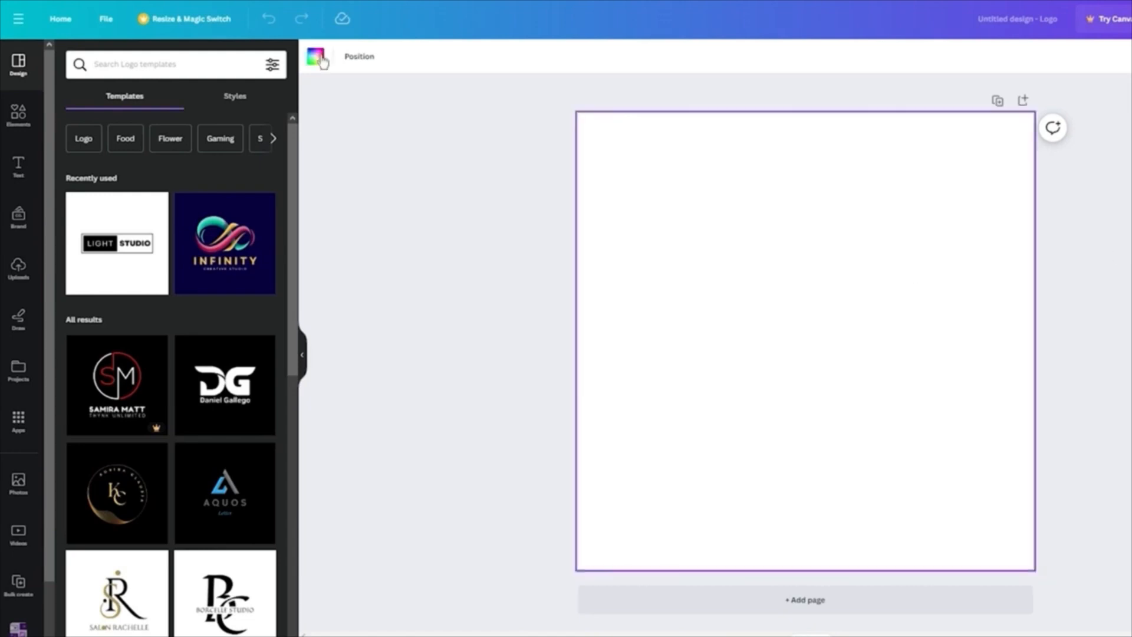
pyautogui.click(315, 57)
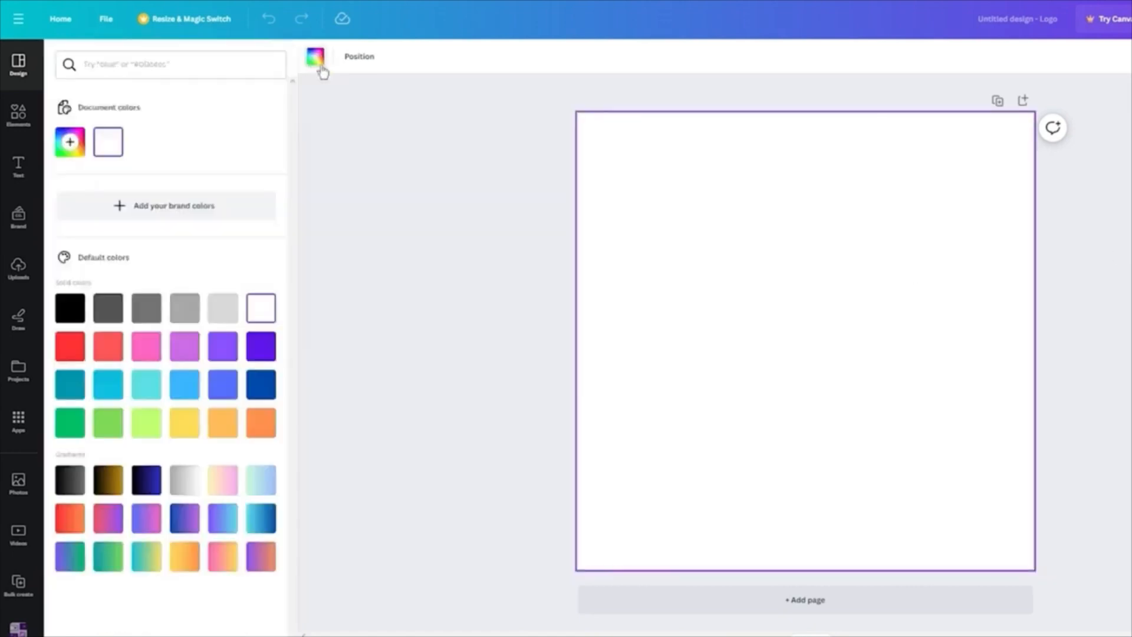
pyautogui.click(261, 384)
pyautogui.click(450, 271)
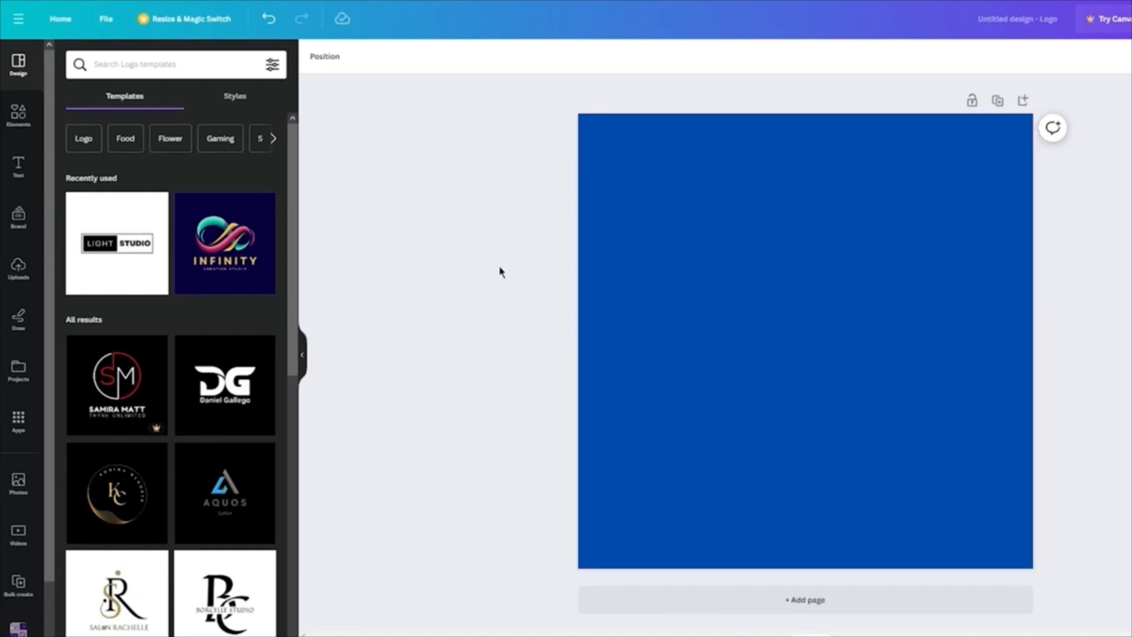
# Step: Search the elements for "texture" graphics and add the free dark, speckled rectangular texture to the blue page
pyautogui.click(27, 135)
pyautogui.click(179, 66)
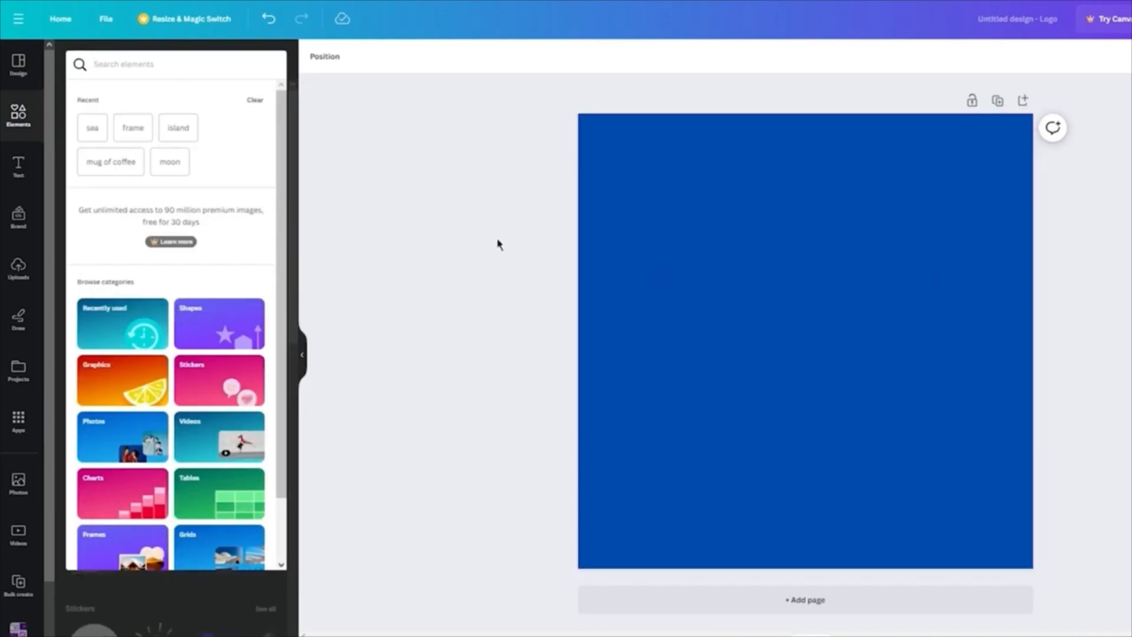
pyautogui.write('texture')
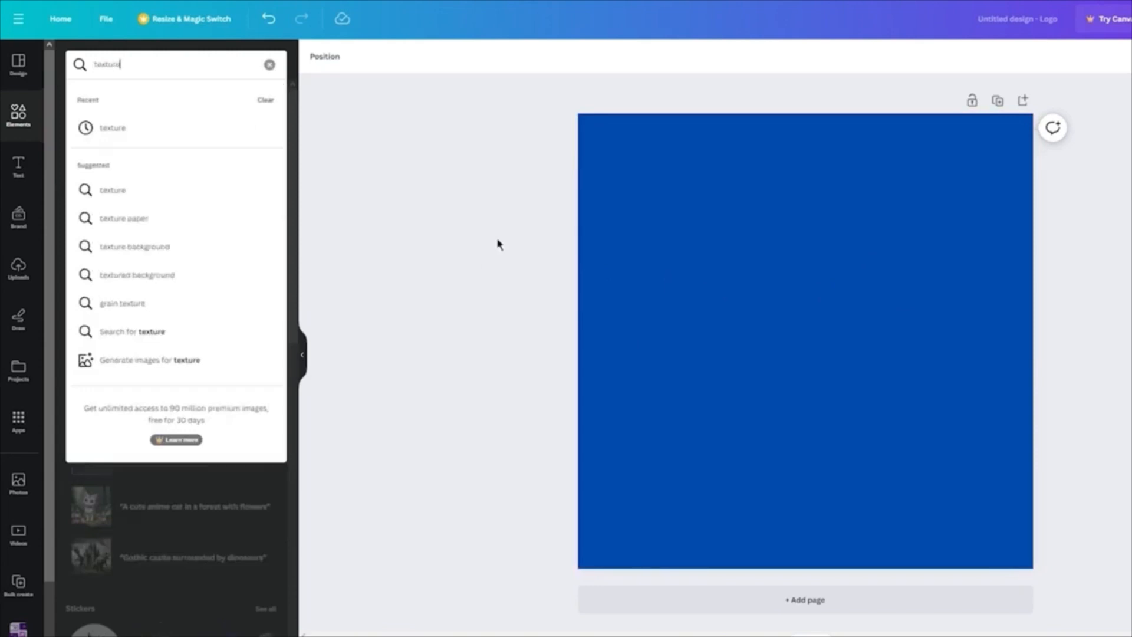
pyautogui.press('Return')
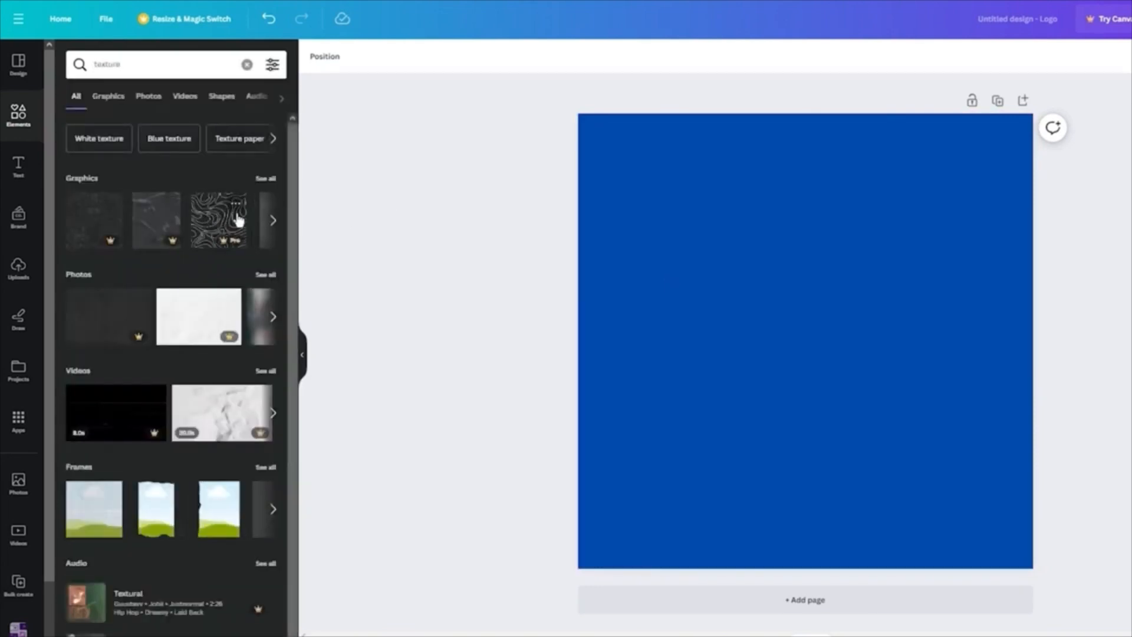
pyautogui.click(259, 180)
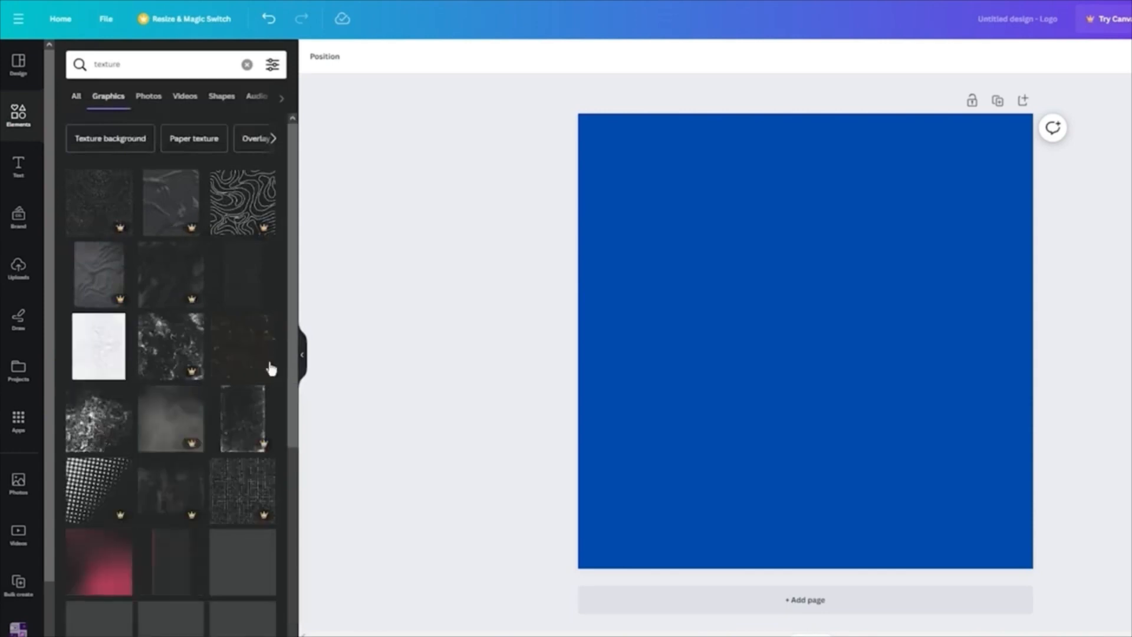
pyautogui.scroll(-4, 239, 445)
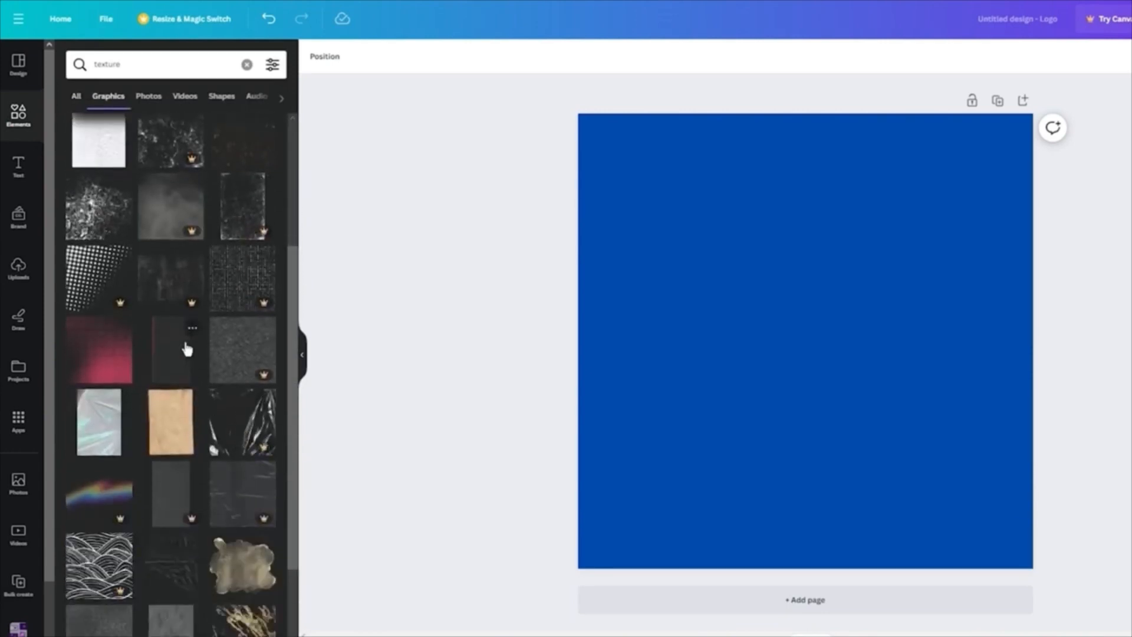
pyautogui.click(187, 349)
pyautogui.click(698, 344)
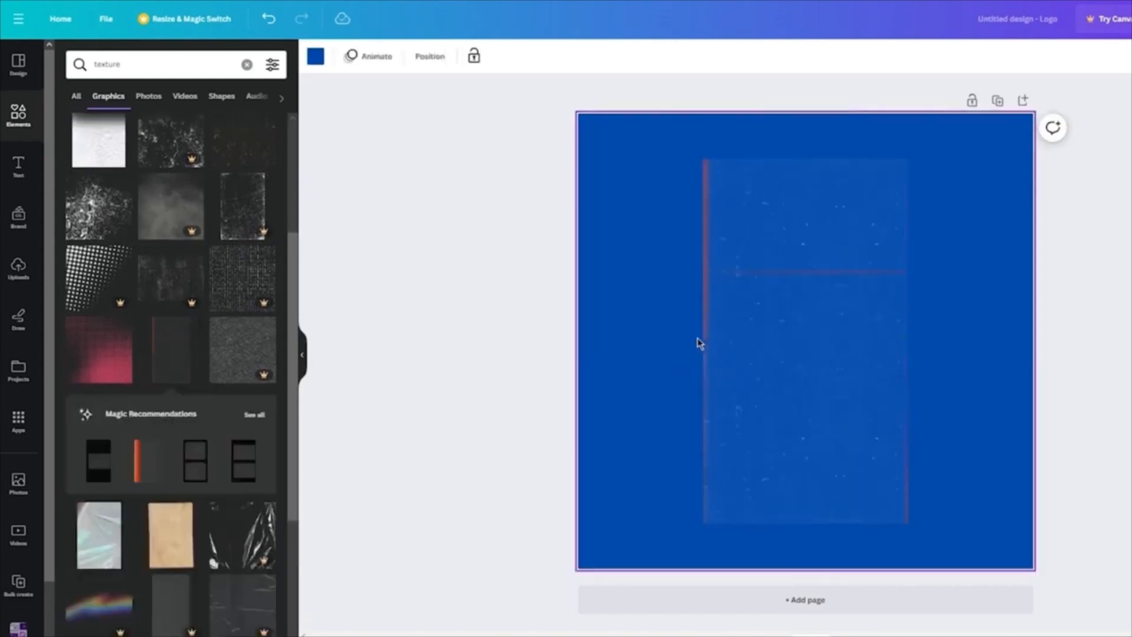
# Step: Widen and enlarge the speckled texture, and position it so that it covers the whole blue page
pyautogui.click(714, 342)
pyautogui.moveTo(702, 339); pyautogui.dragTo(332, 354)
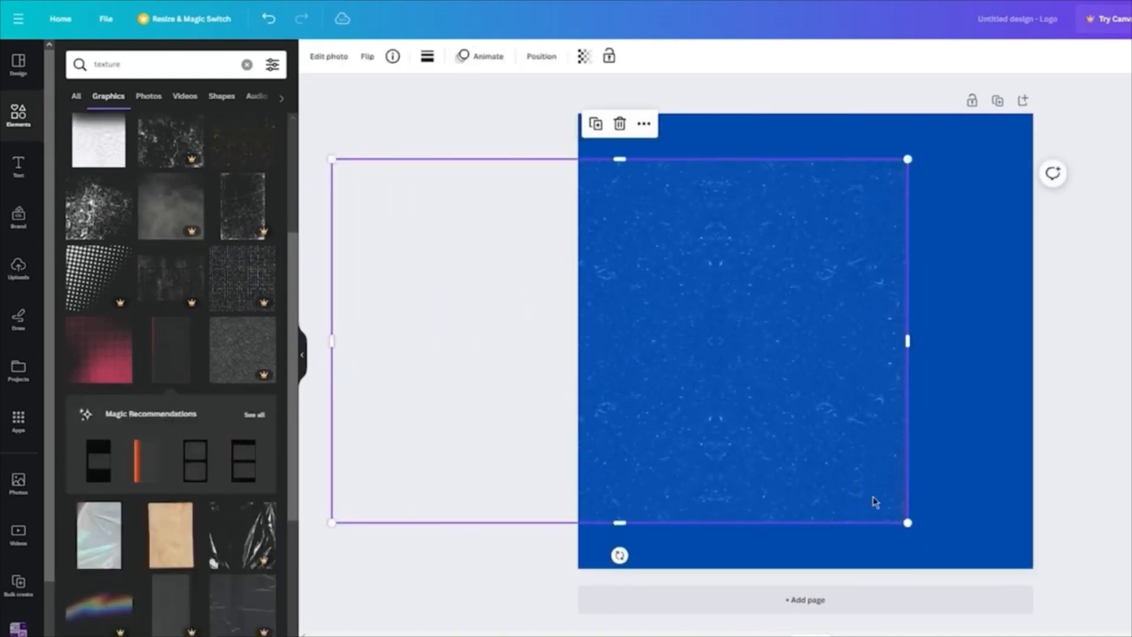
pyautogui.click(909, 527)
pyautogui.click(861, 495)
pyautogui.moveTo(908, 524); pyautogui.dragTo(1129, 634)
pyautogui.moveTo(943, 528); pyautogui.dragTo(940, 446)
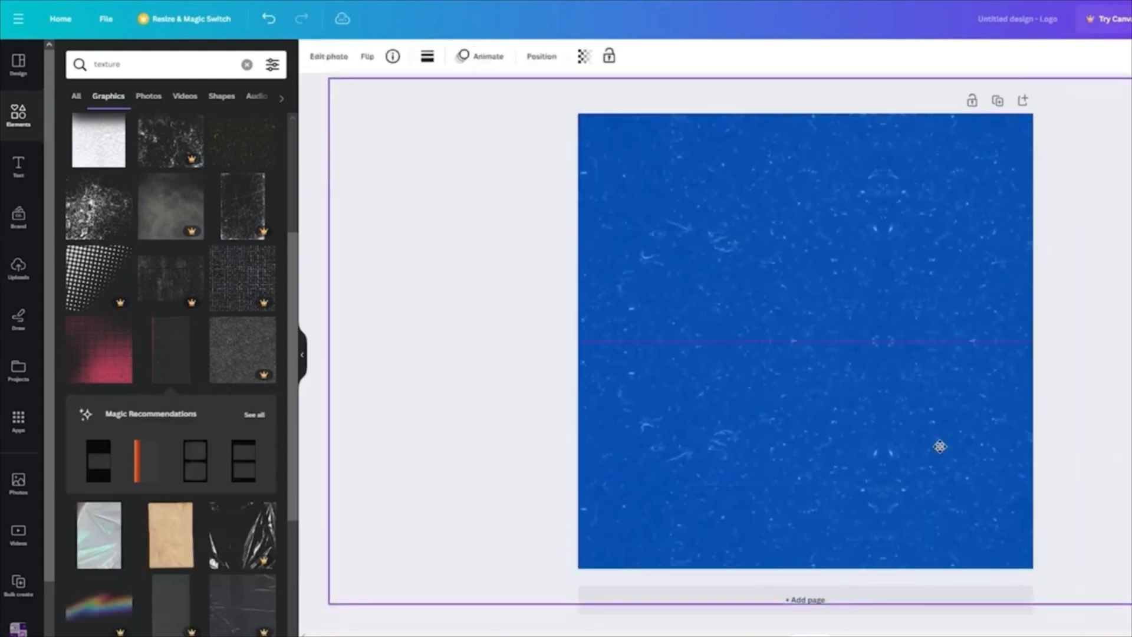
pyautogui.click(1124, 401)
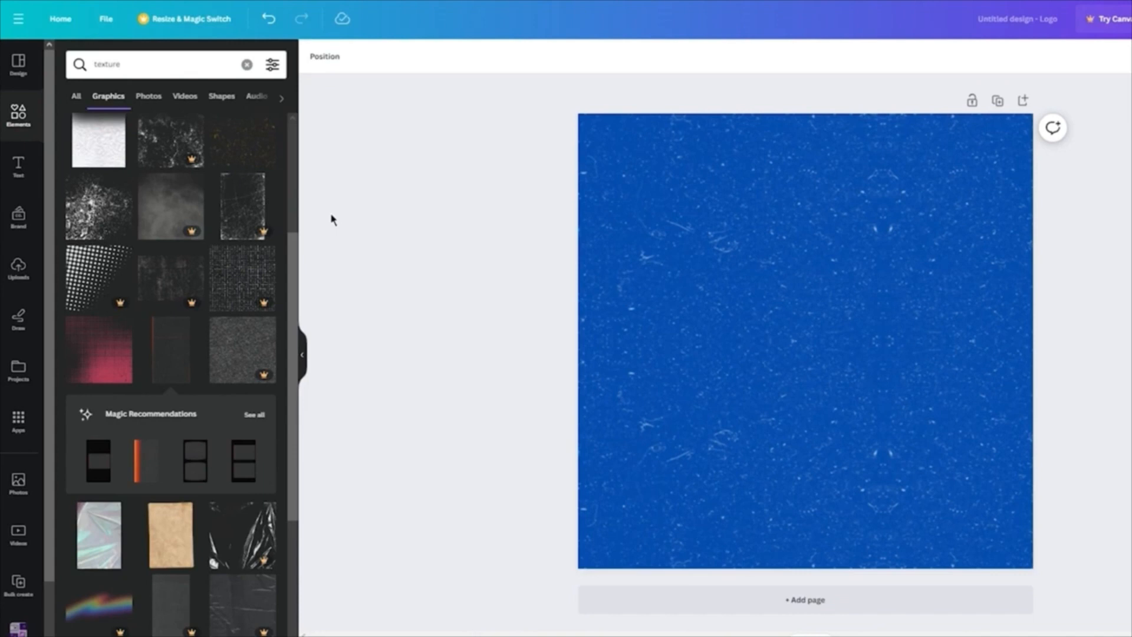
# Step: Search the element graphics for "shoes"
pyautogui.scroll(4, 224, 165)
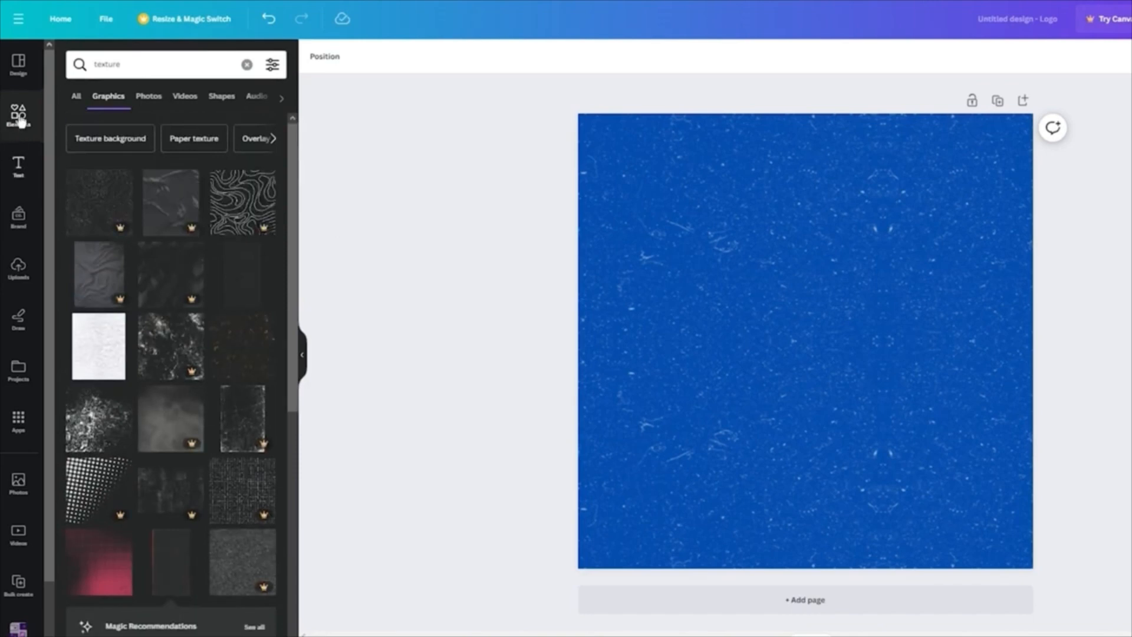
pyautogui.click(162, 70)
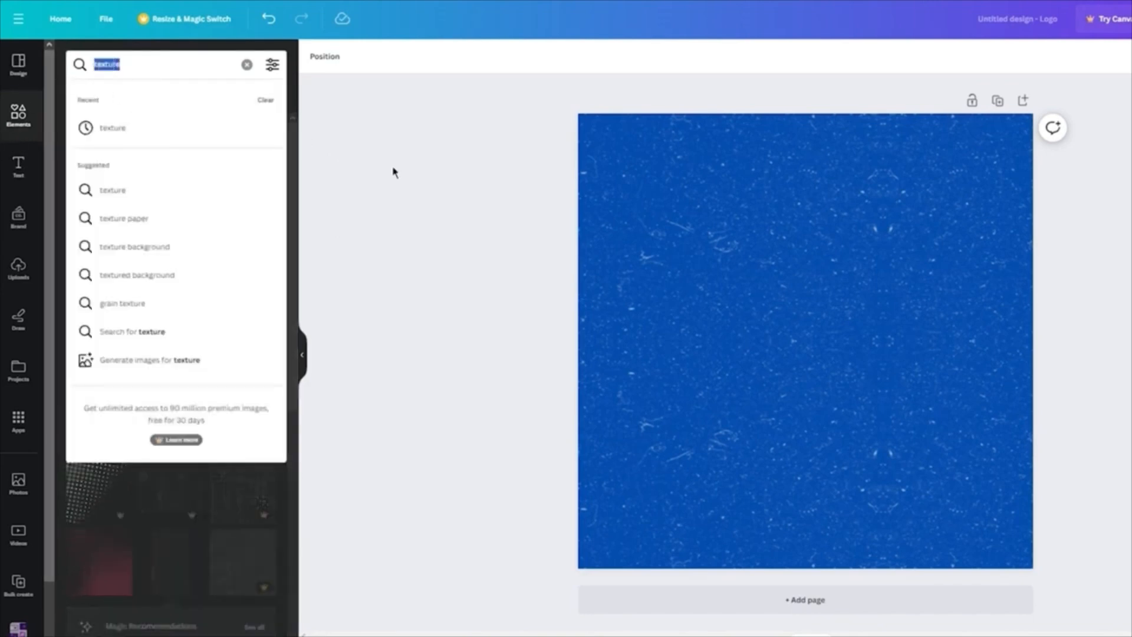
pyautogui.write('shoes')
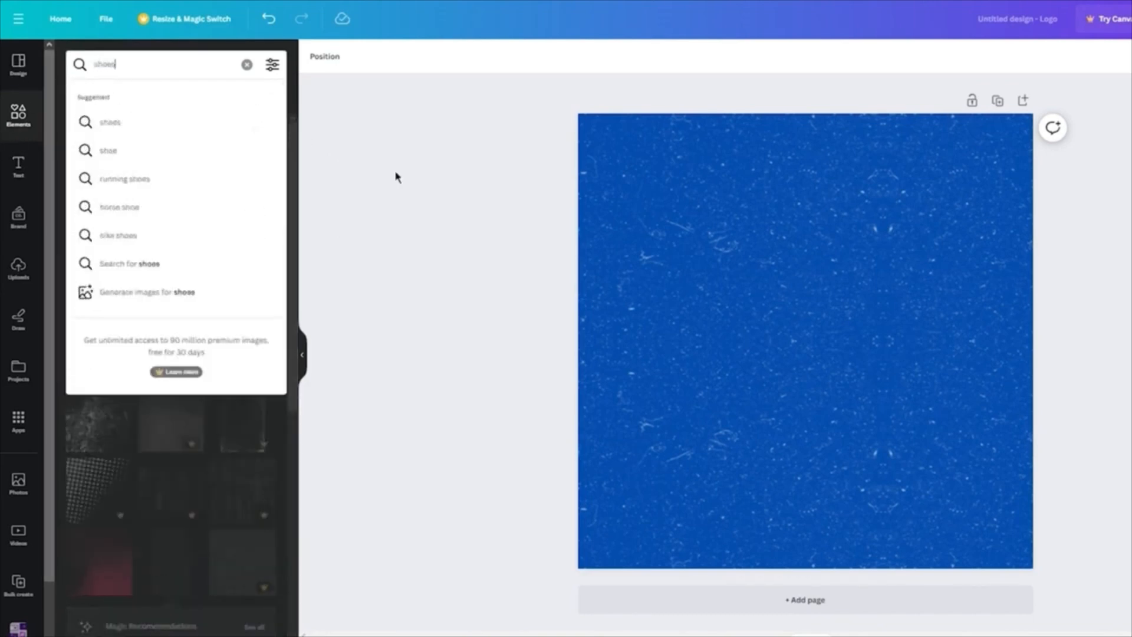
pyautogui.press('Return')
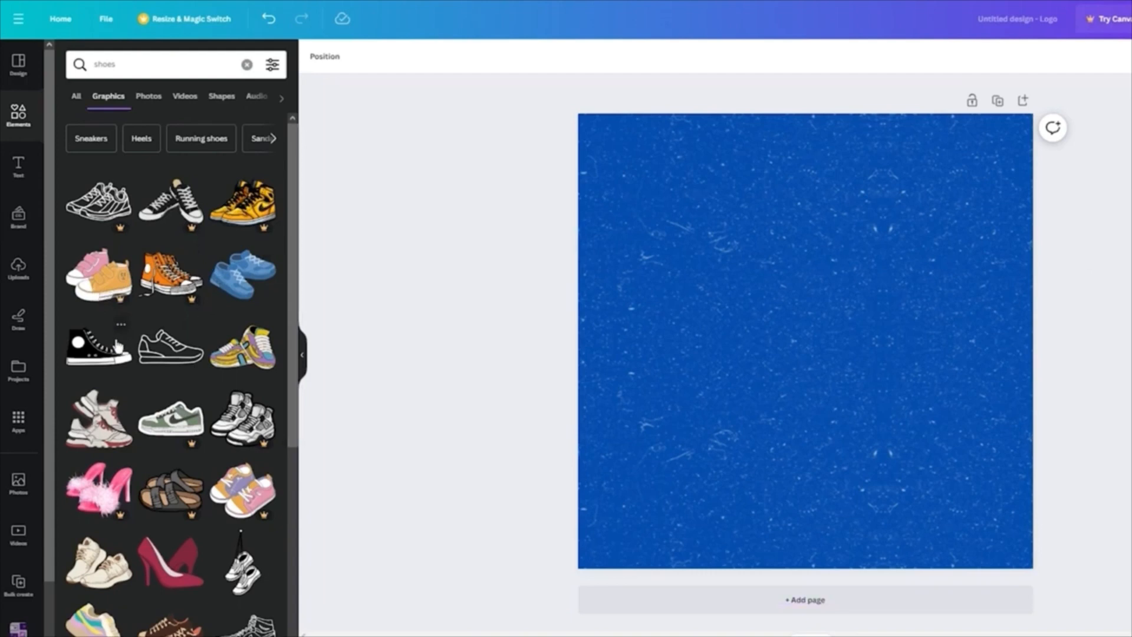
# Step: Add the graphic of white sneakers hanging by their laces, enlarge it moderately and centre it on the page
pyautogui.scroll(-3, 142, 323)
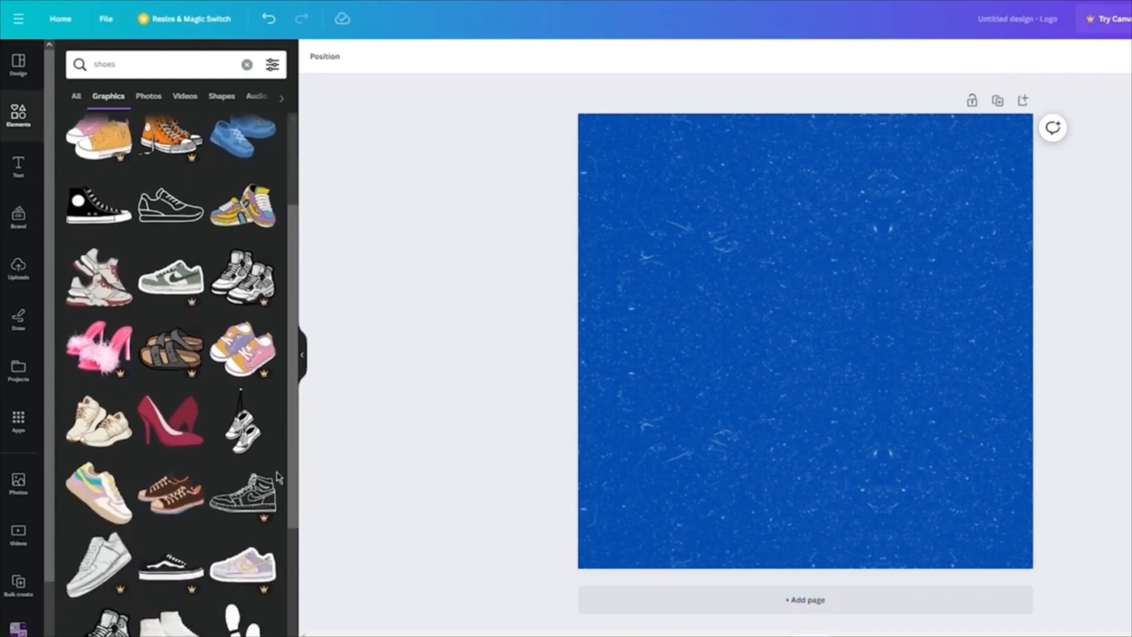
pyautogui.click(241, 422)
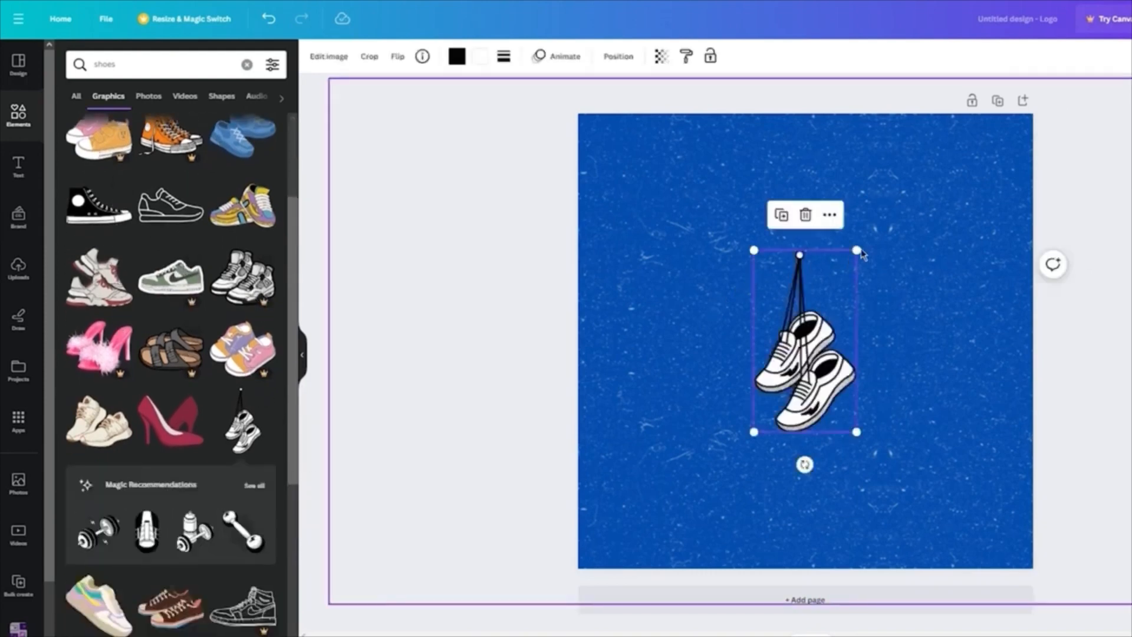
pyautogui.moveTo(856, 250); pyautogui.dragTo(927, 119)
pyautogui.moveTo(876, 283); pyautogui.dragTo(839, 327)
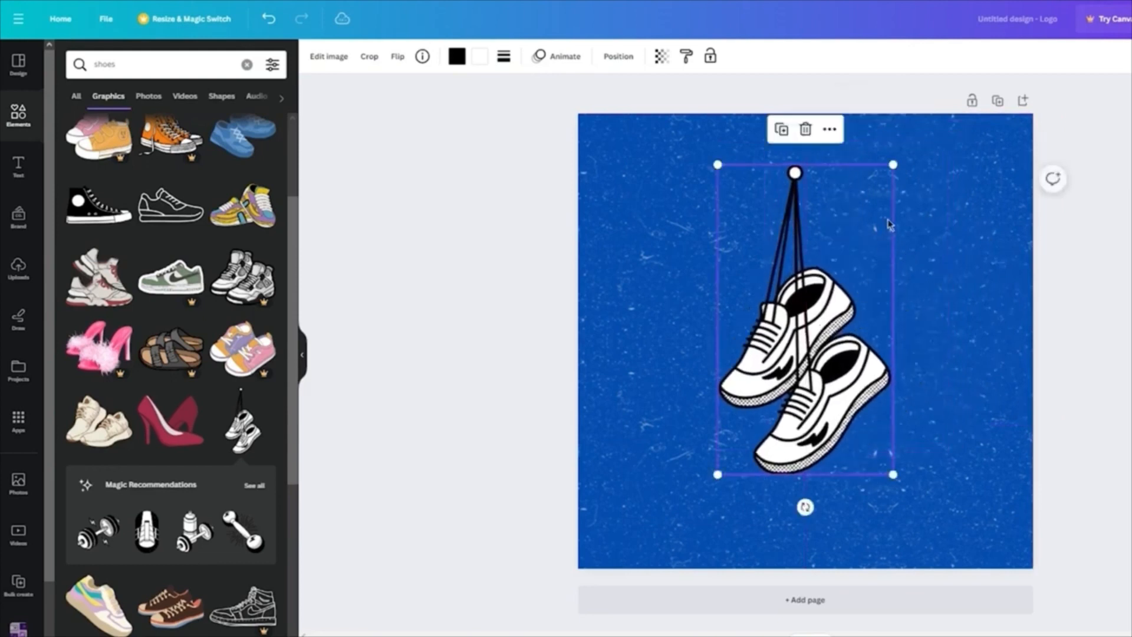
pyautogui.moveTo(893, 165); pyautogui.dragTo(865, 236)
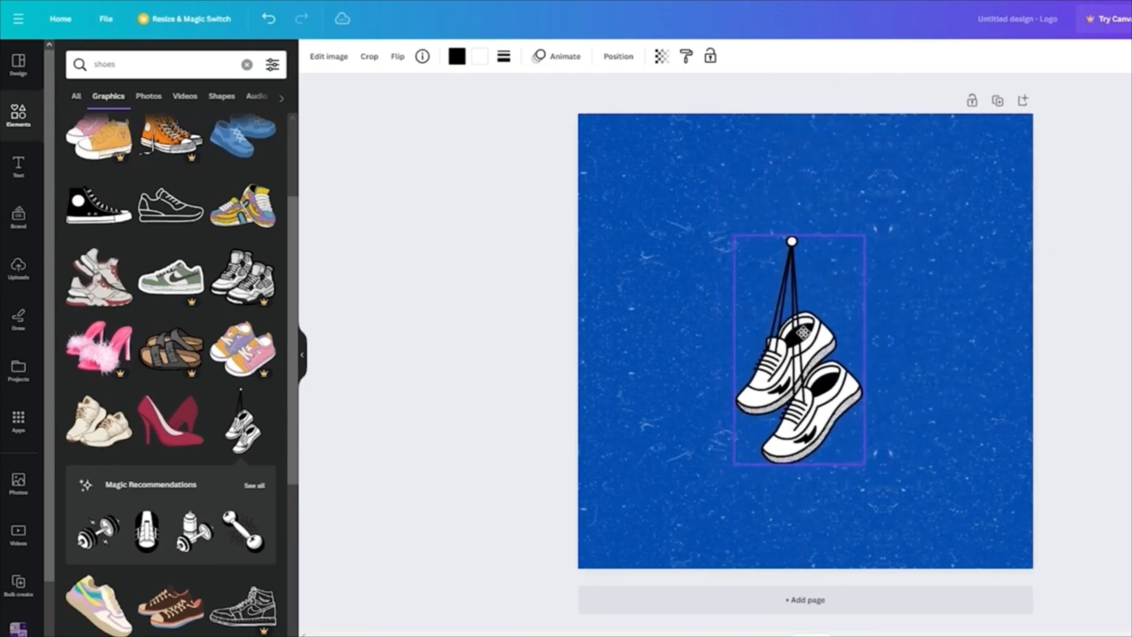
pyautogui.moveTo(803, 333); pyautogui.dragTo(809, 324)
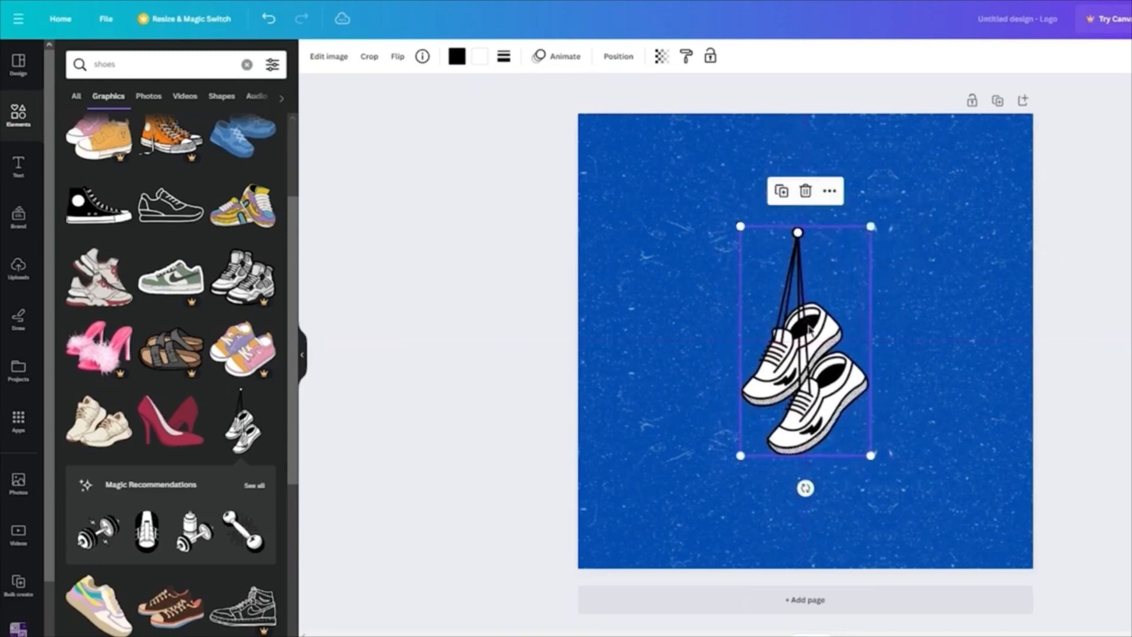
pyautogui.click(1091, 291)
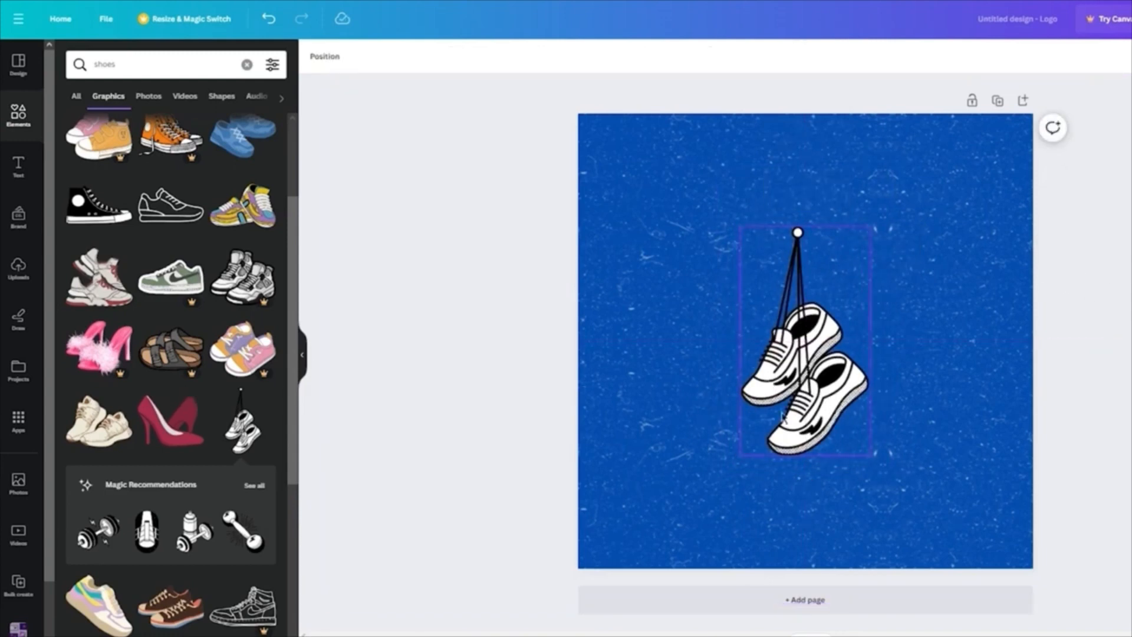
# Step: Add the black high-top sneaker graphic to the page and delete the hanging white sneakers
pyautogui.scroll(-1, 234, 535)
pyautogui.scroll(-1, 234, 535)
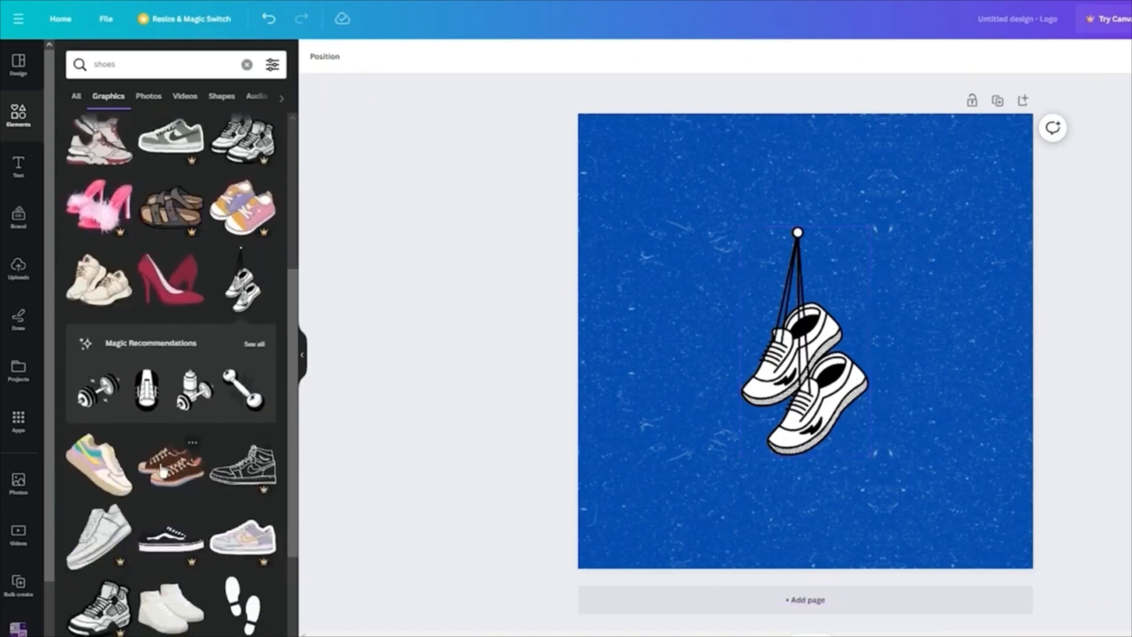
pyautogui.scroll(1, 162, 469)
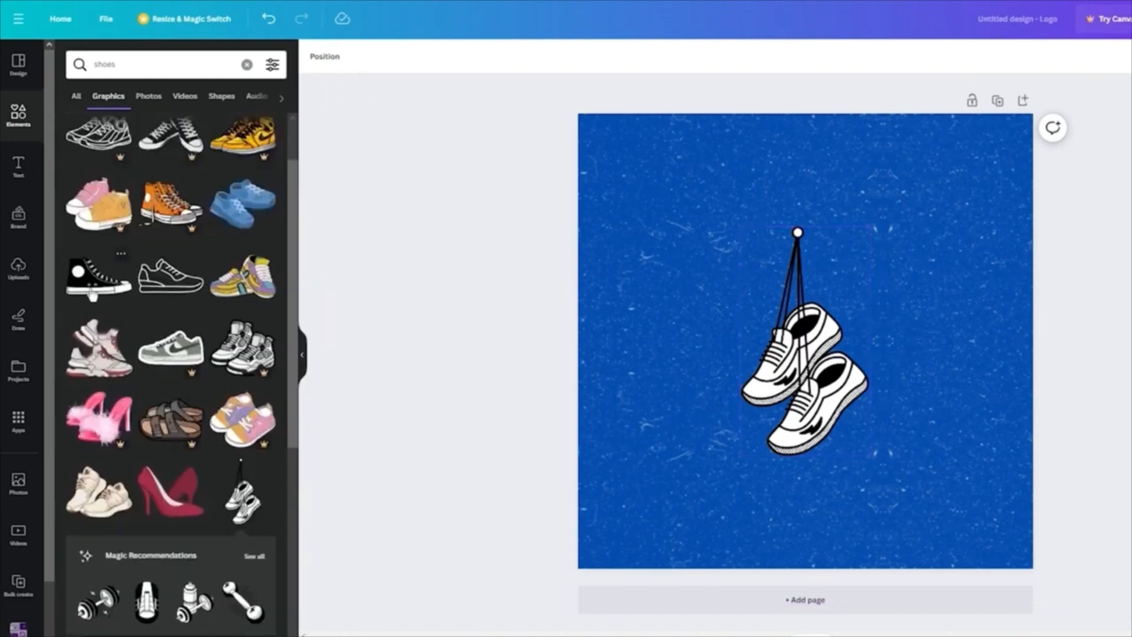
pyautogui.scroll(2, 94, 289)
pyautogui.click(90, 338)
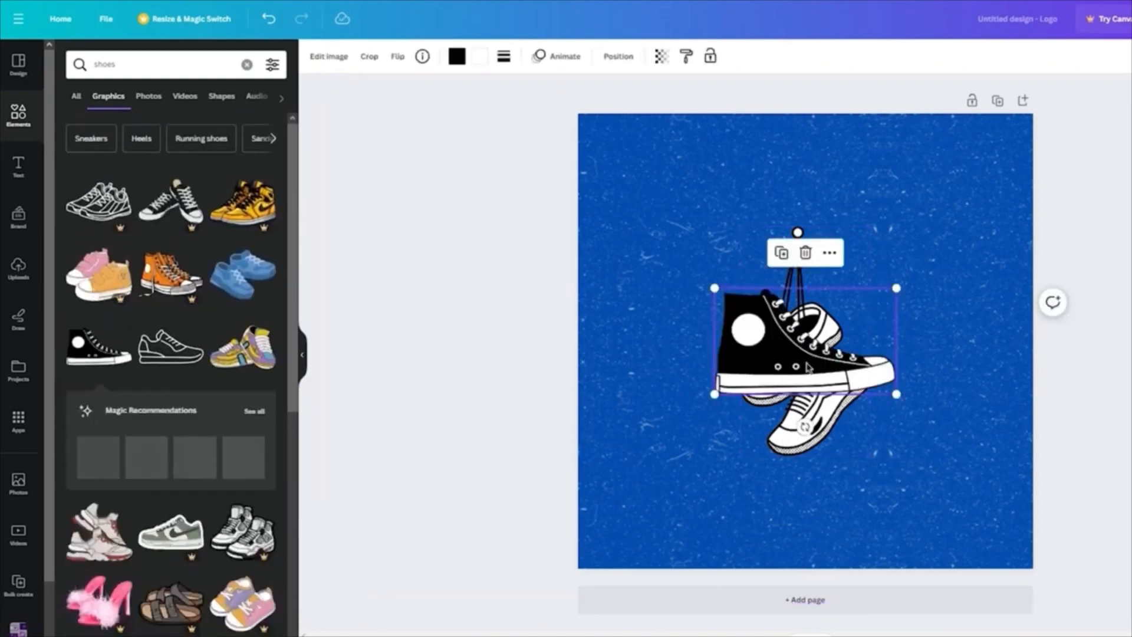
pyautogui.press('Delete')
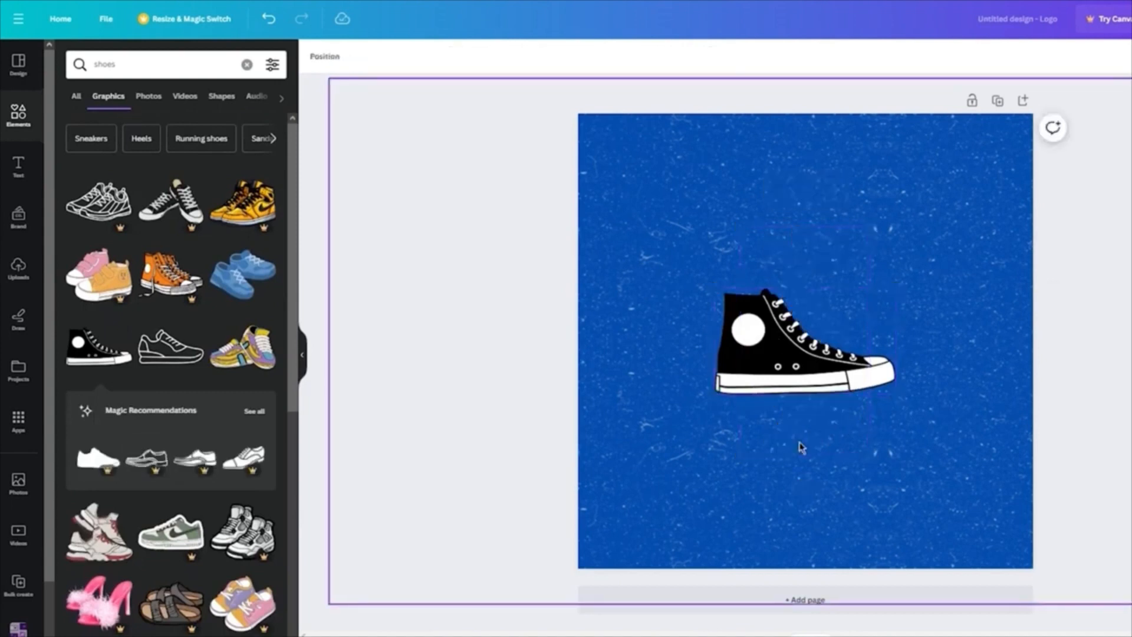
# Step: Enlarge the black high-top sneaker to about 60% of the page width and centre it on the page
pyautogui.click(822, 354)
pyautogui.moveTo(897, 292); pyautogui.dragTo(994, 232)
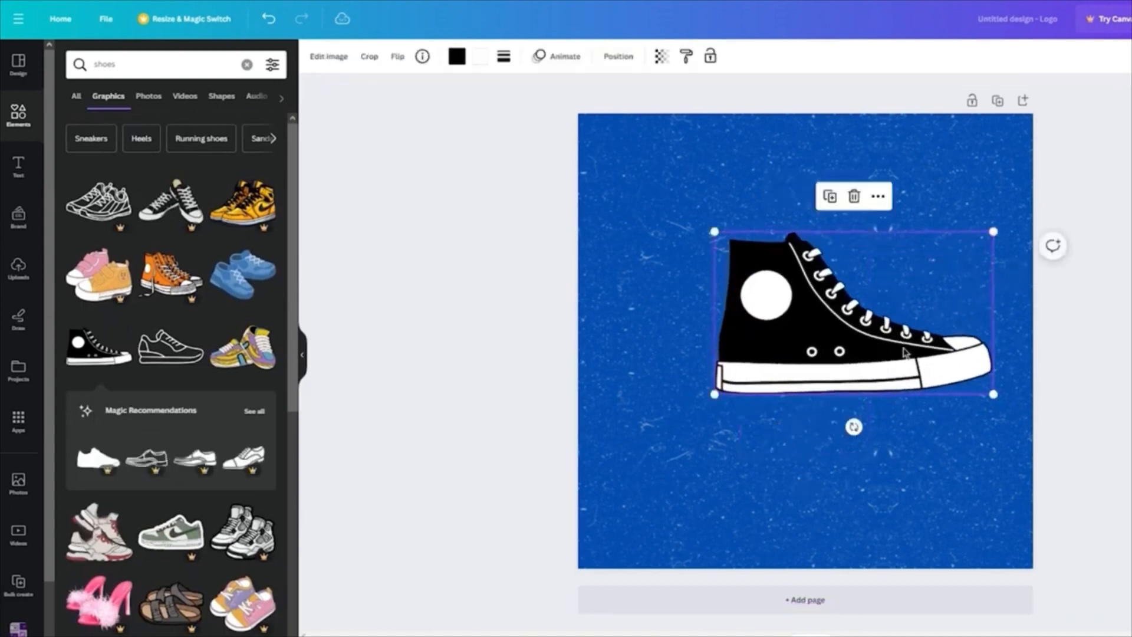
pyautogui.moveTo(905, 352); pyautogui.dragTo(860, 375)
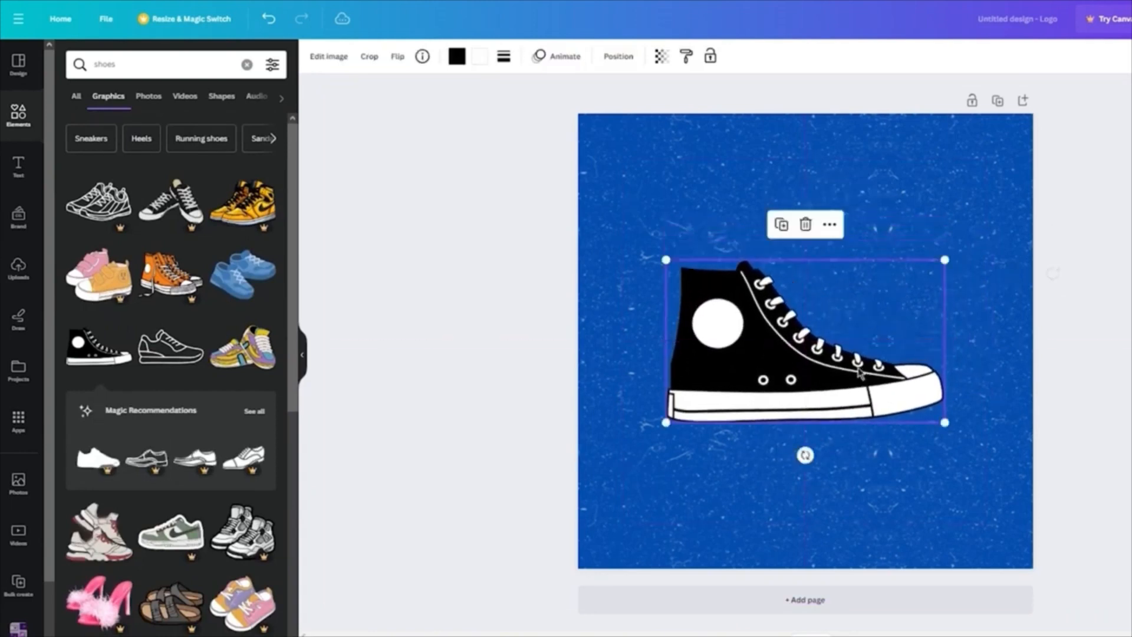
pyautogui.click(1053, 275)
pyautogui.click(738, 339)
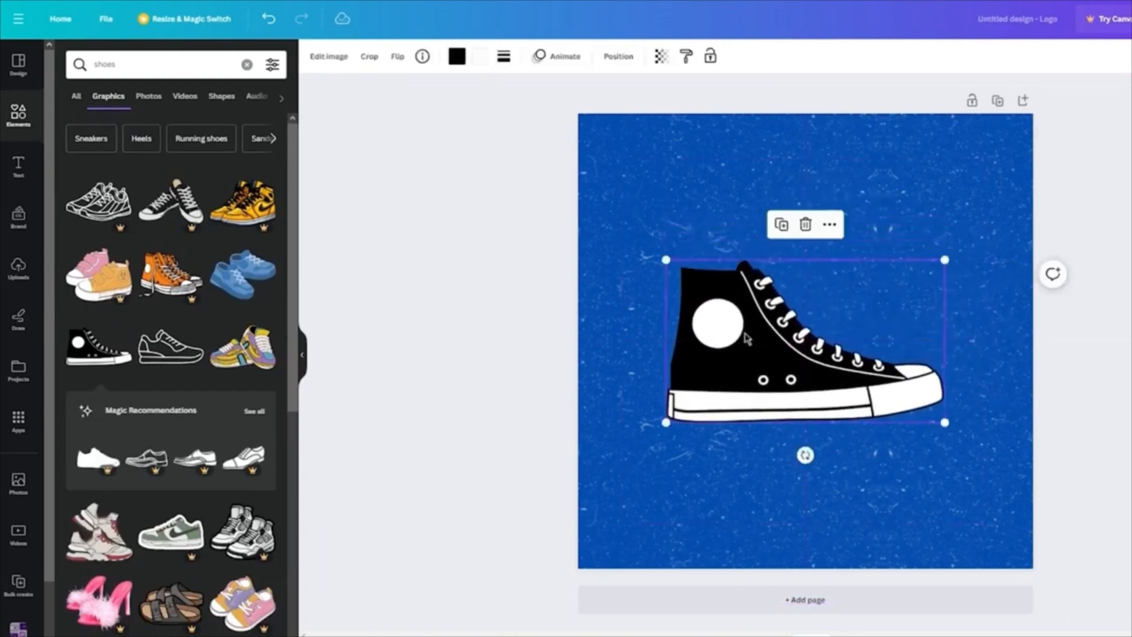
pyautogui.click(447, 294)
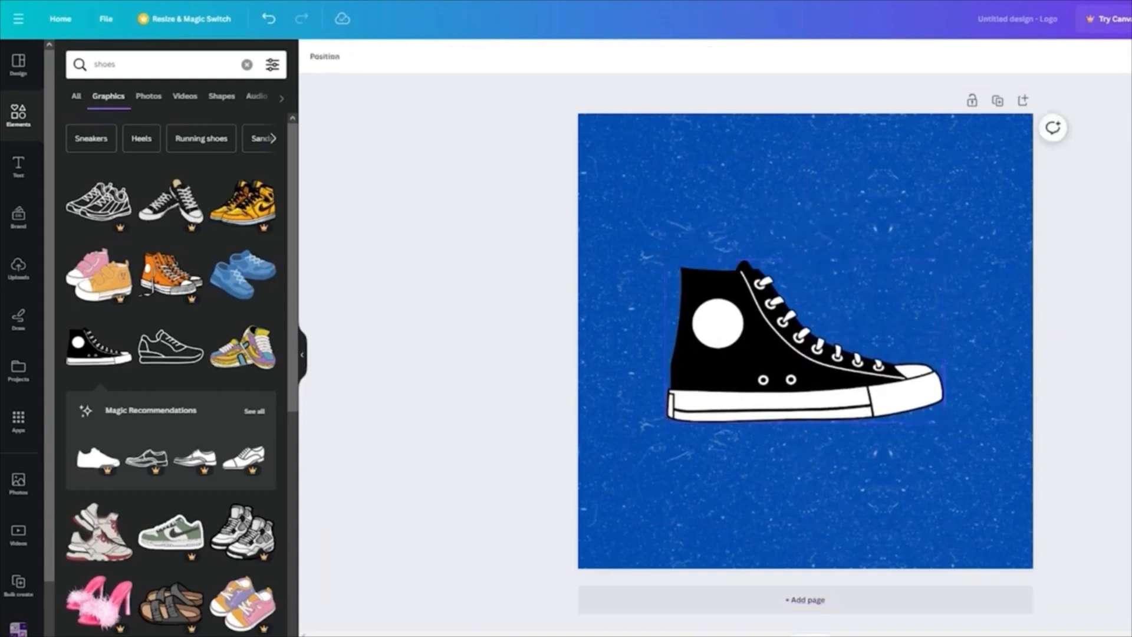
# Step: Browse the font combinations and add the blue-and-red "FREE DELIVERY" text combination to the page
pyautogui.click(17, 168)
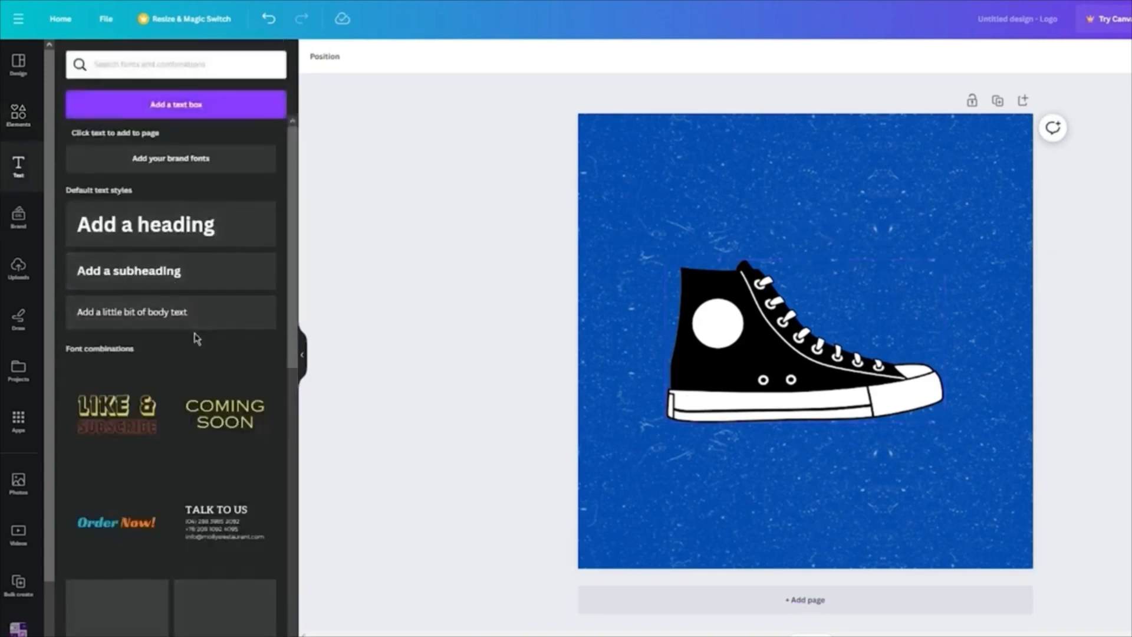
pyautogui.scroll(-4, 197, 339)
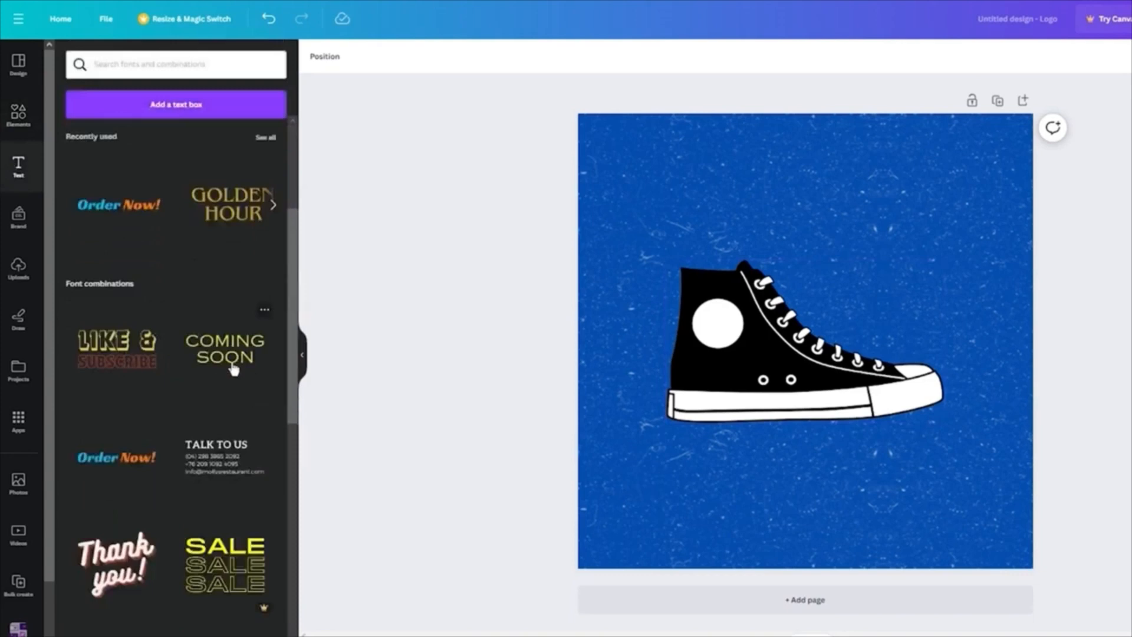
pyautogui.scroll(-6, 234, 368)
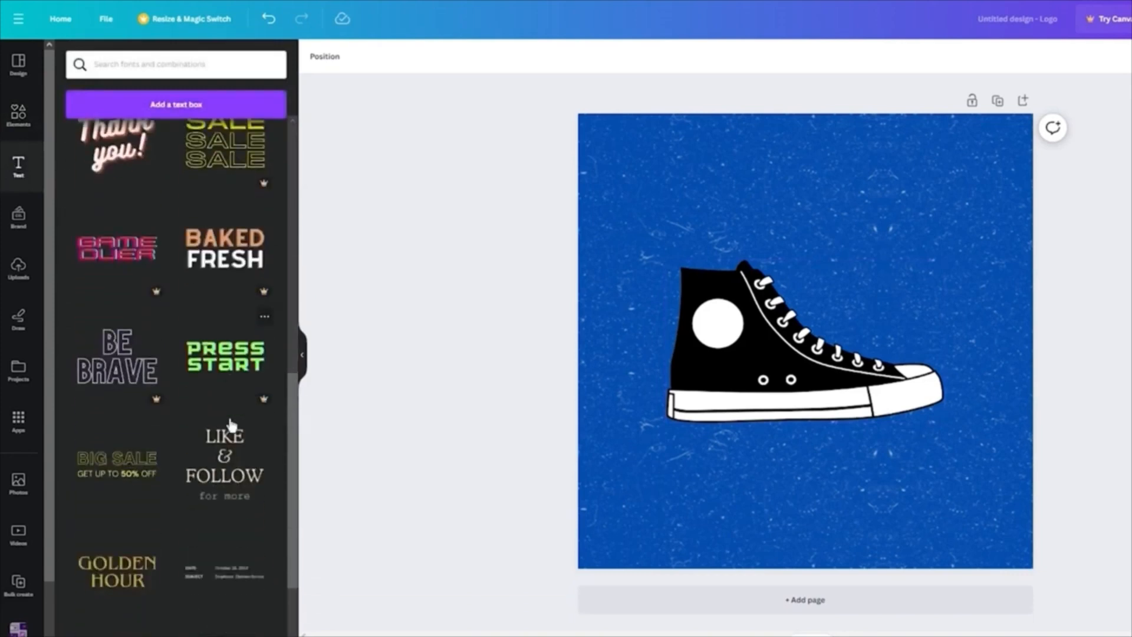
pyautogui.scroll(-3, 231, 426)
pyautogui.scroll(-2, 162, 421)
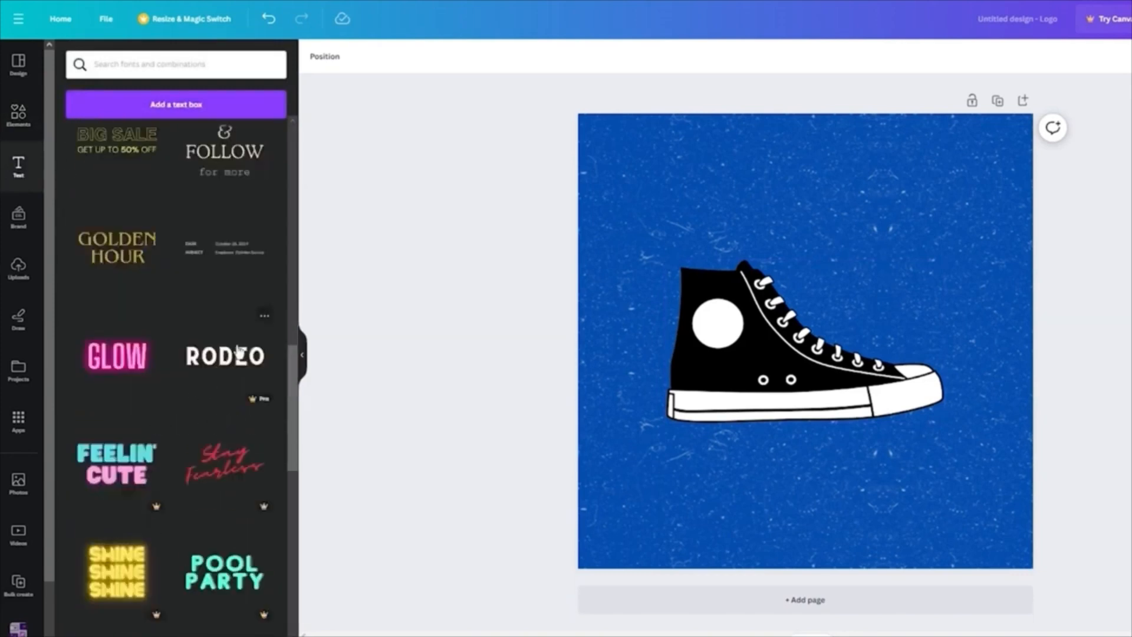
pyautogui.scroll(-8, 237, 352)
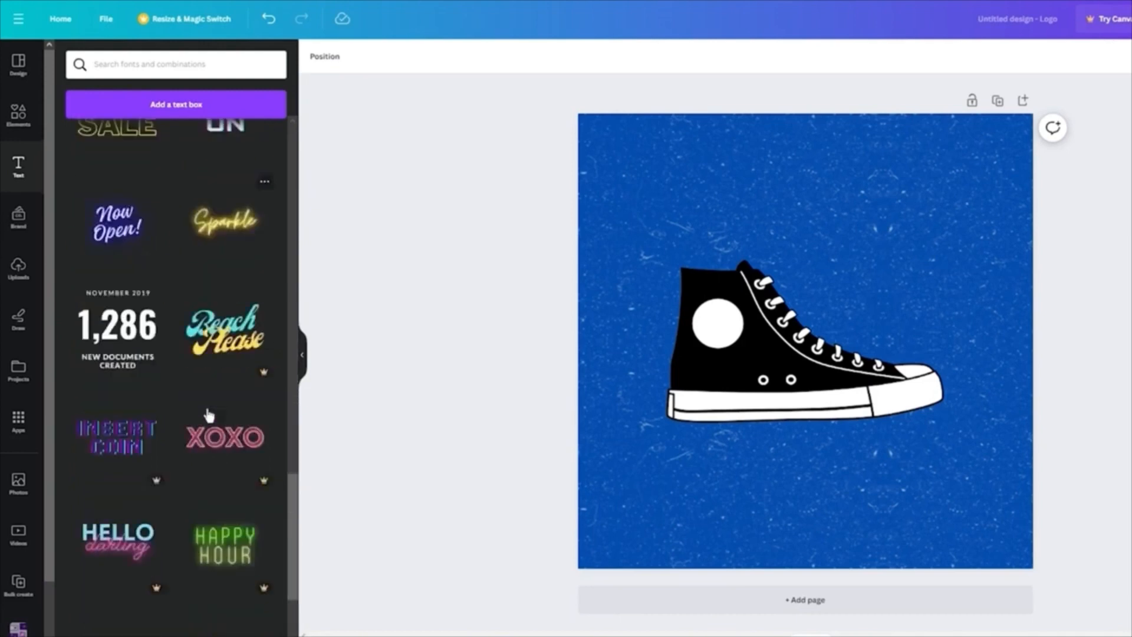
pyautogui.scroll(-5, 121, 399)
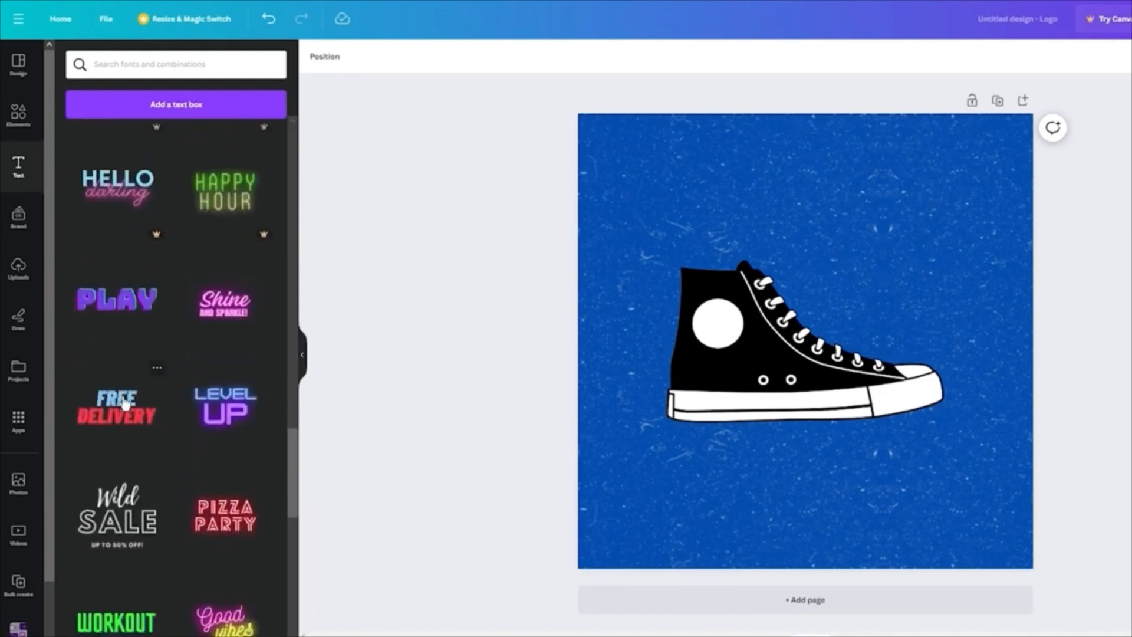
pyautogui.scroll(-2, 124, 401)
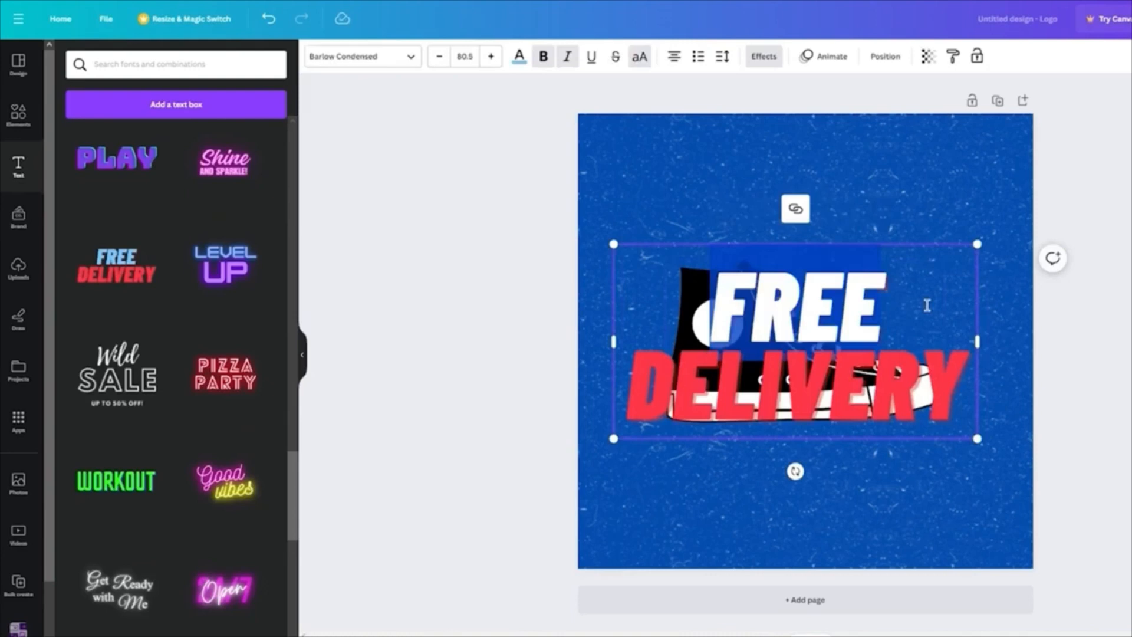
# Step: Replace the word FREE with "SWAG" and the word DELIVERY with "KICKS" in the new text
pyautogui.write('SWAG')
pyautogui.doubleClick(960, 424)
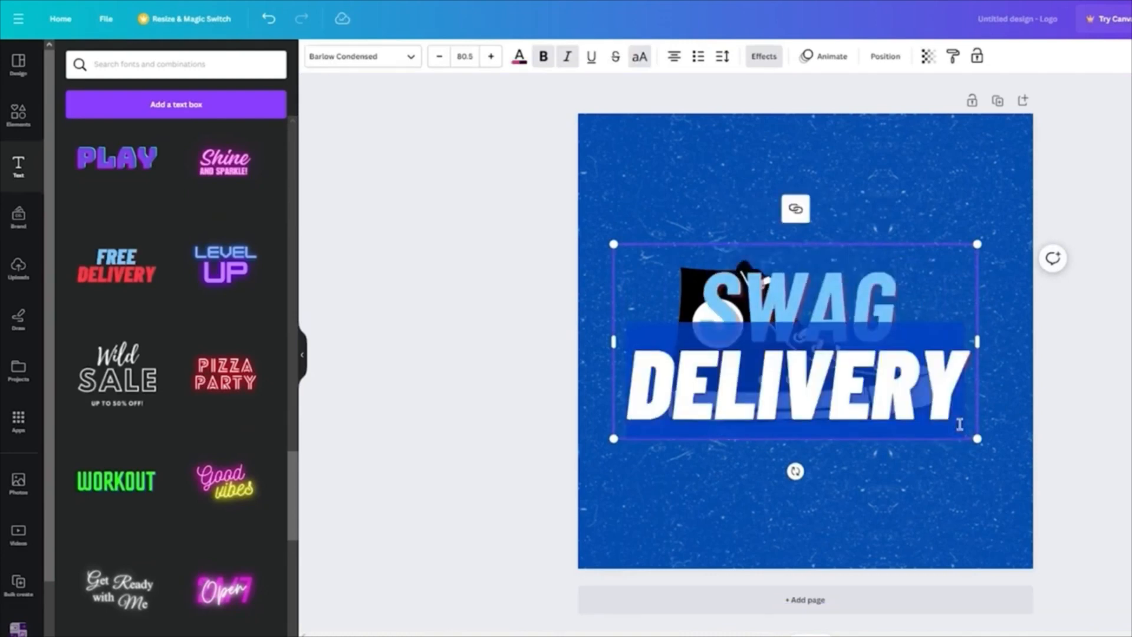
pyautogui.write('KICKS')
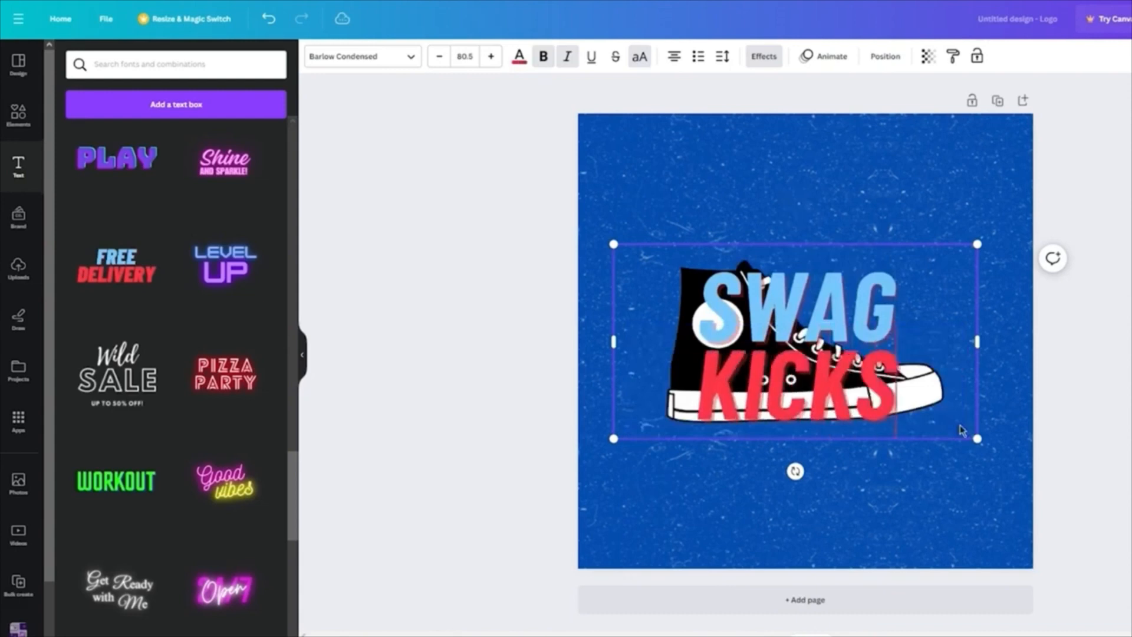
pyautogui.click(1119, 381)
# Step: Recolour the word SWAG with the solid dark green from the default colours
pyautogui.click(855, 339)
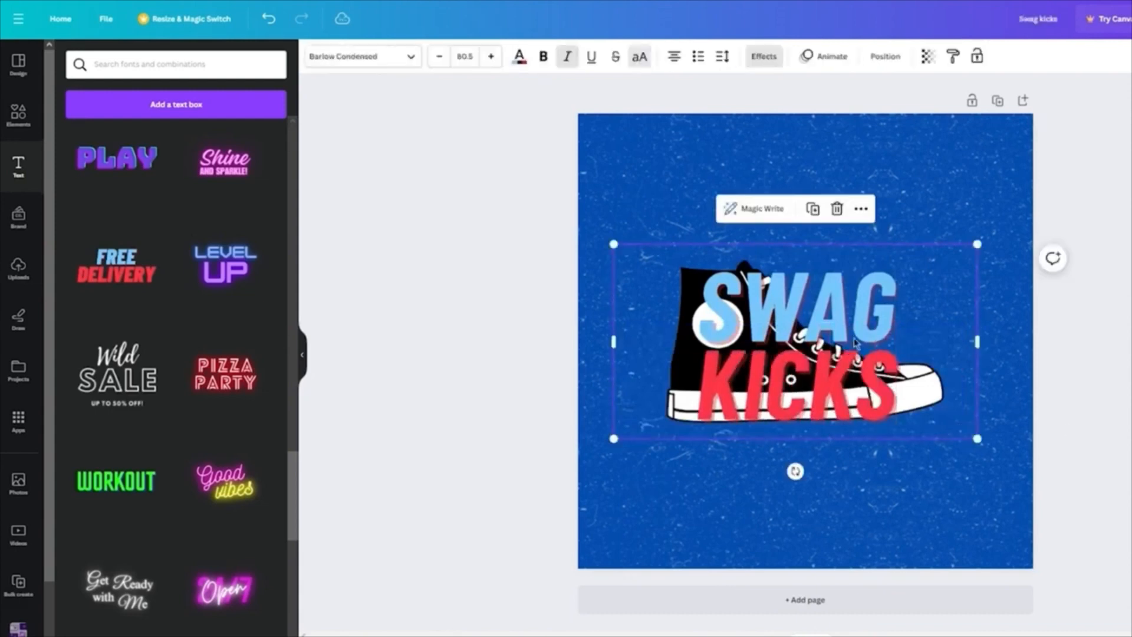
pyautogui.click(922, 302)
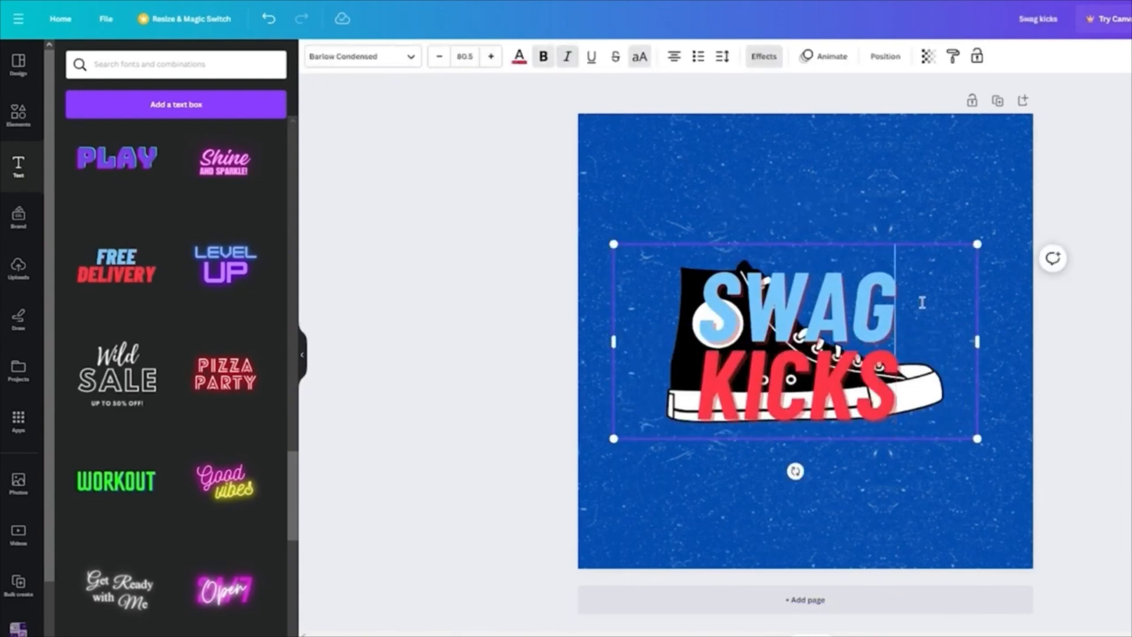
pyautogui.moveTo(922, 301); pyautogui.dragTo(672, 308)
pyautogui.click(518, 66)
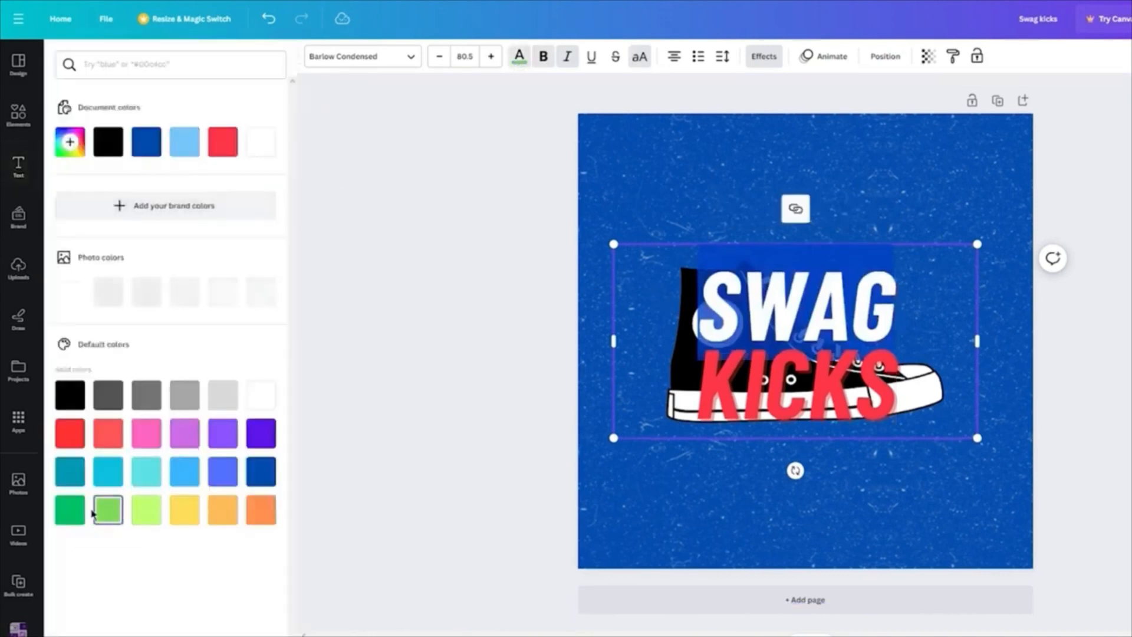
pyautogui.click(69, 511)
pyautogui.click(487, 422)
# Step: Recolour the word KICKS with the solid light orange from the default colours
pyautogui.moveTo(917, 384); pyautogui.dragTo(696, 383)
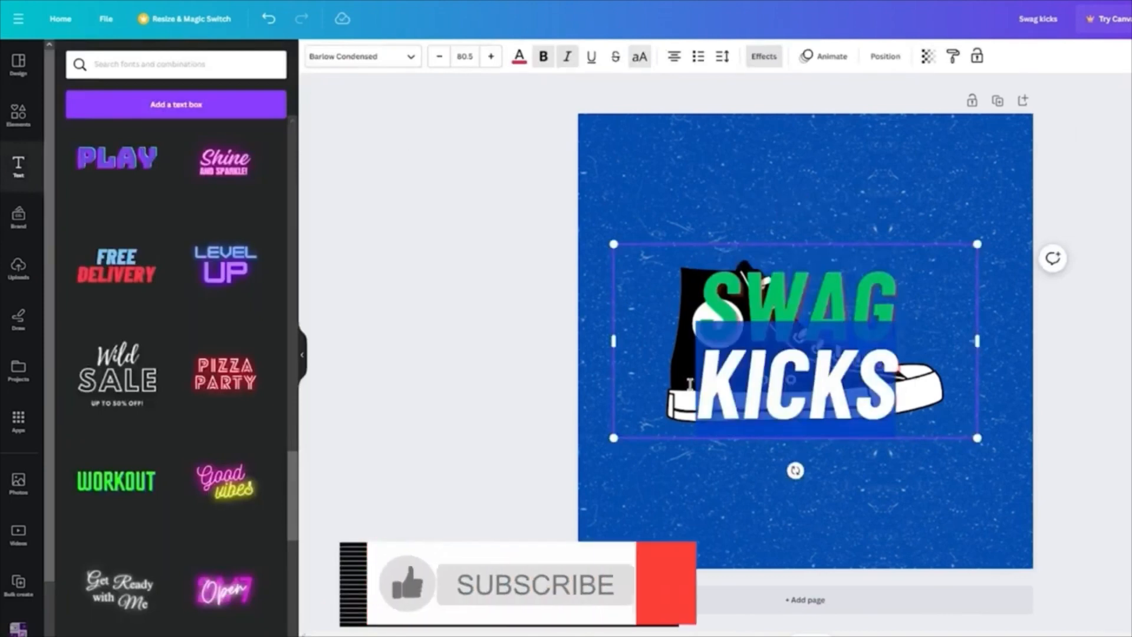
pyautogui.click(519, 59)
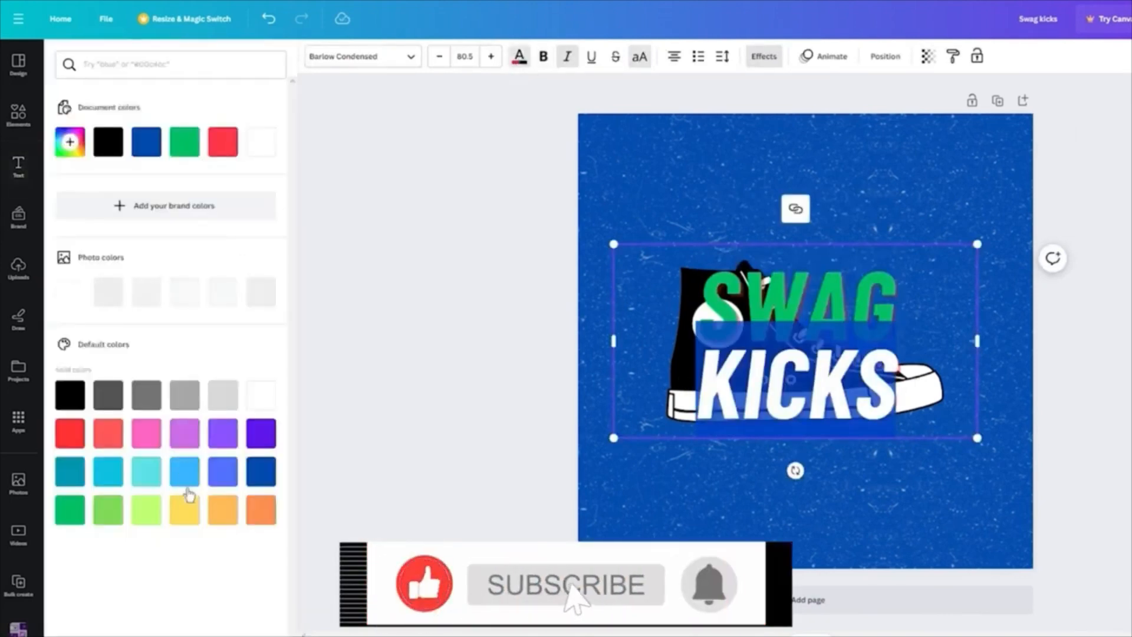
pyautogui.click(223, 510)
pyautogui.click(471, 419)
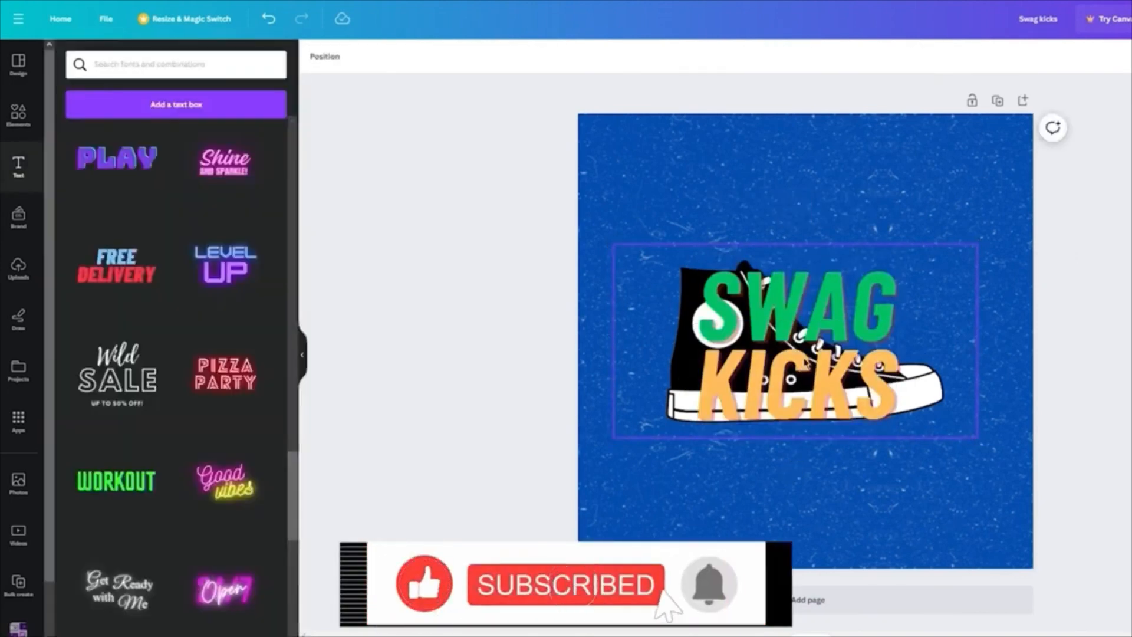
# Step: Send the SWAG KICKS text to the back so it lies behind the sneaker
pyautogui.click(816, 341)
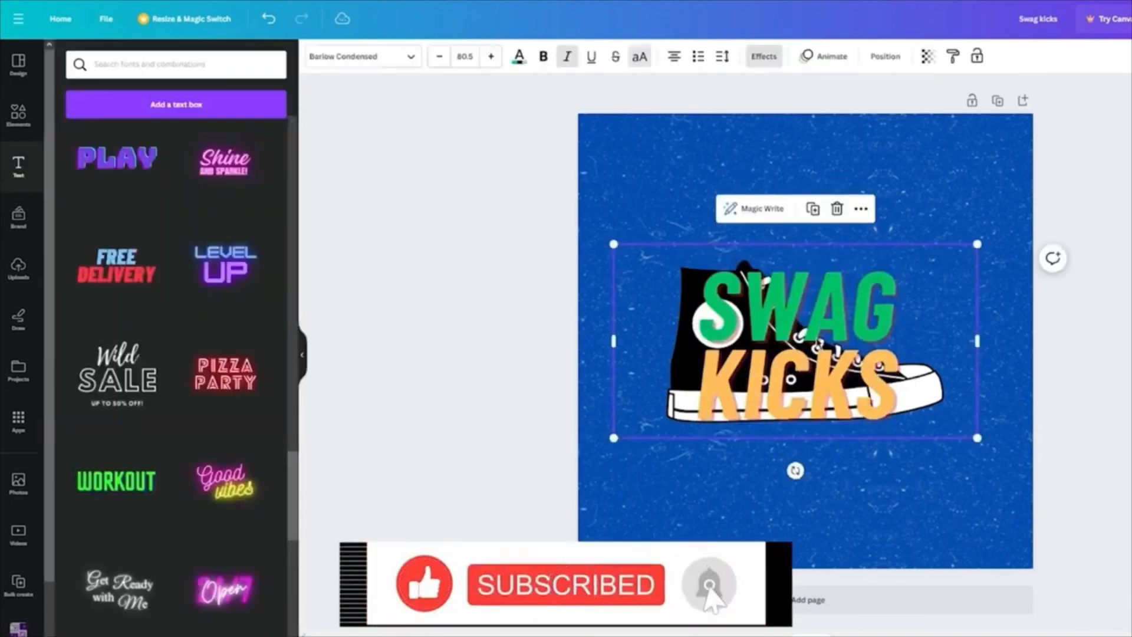
pyautogui.click(879, 56)
pyautogui.click(214, 121)
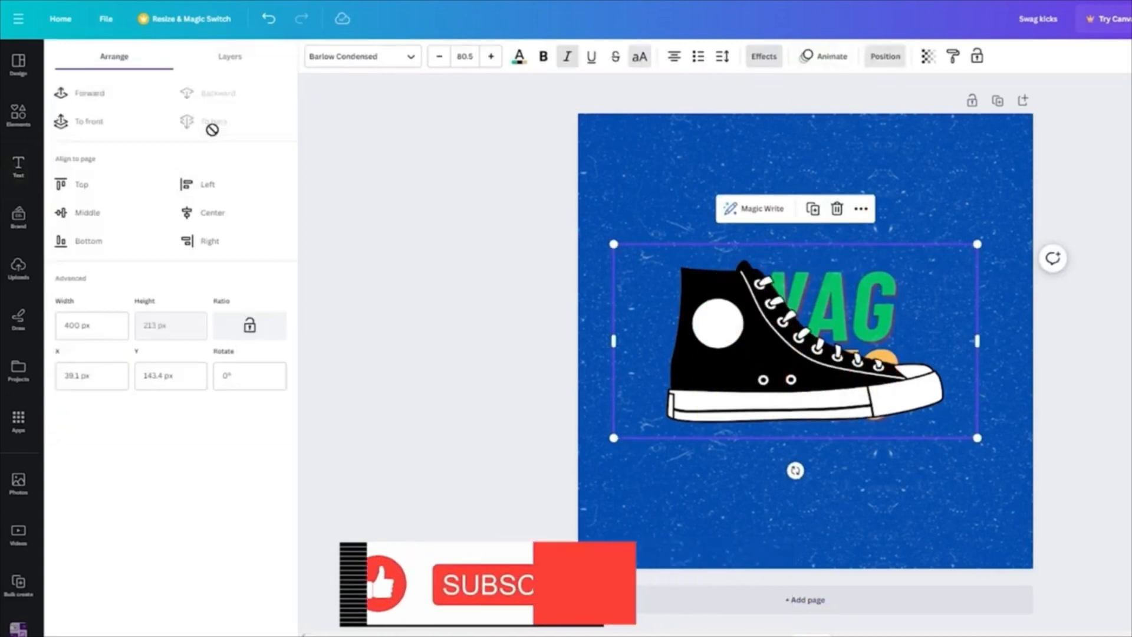
# Step: Shrink the sneaker to about 38% of the page width and move it below the word KICKS
pyautogui.click(930, 277)
pyautogui.click(930, 277)
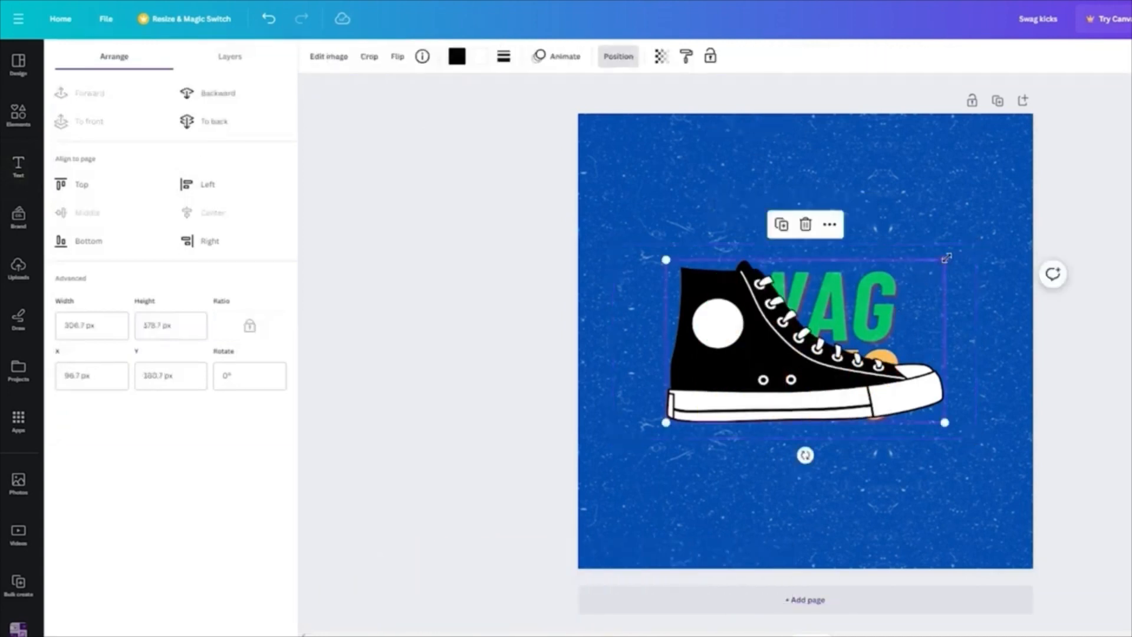
pyautogui.moveTo(946, 257); pyautogui.dragTo(838, 323)
pyautogui.click(884, 311)
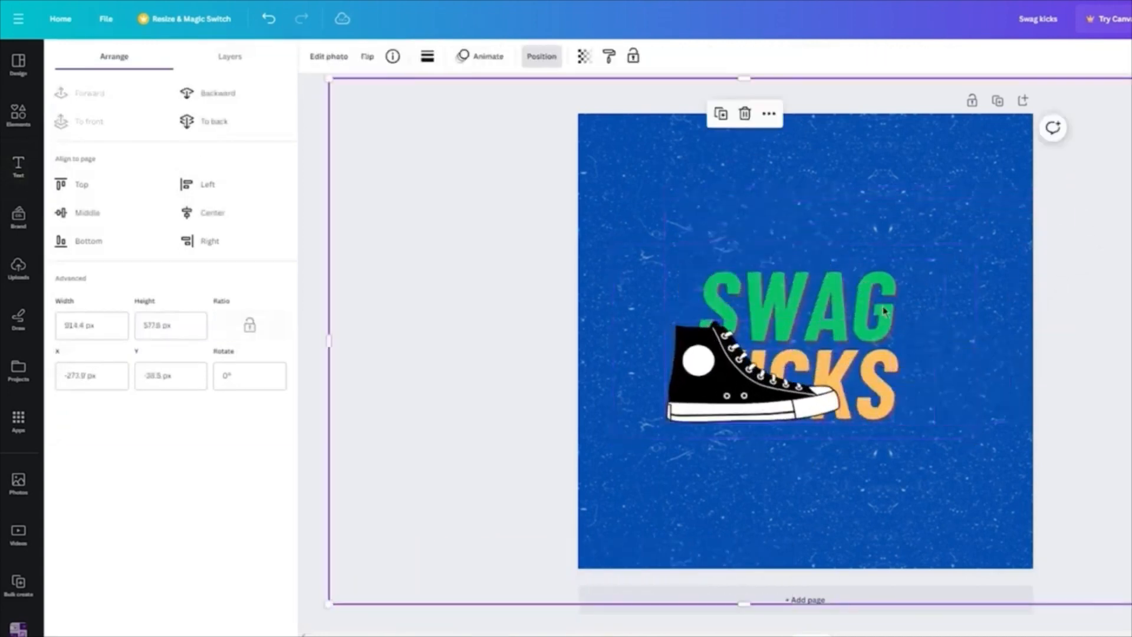
pyautogui.click(497, 294)
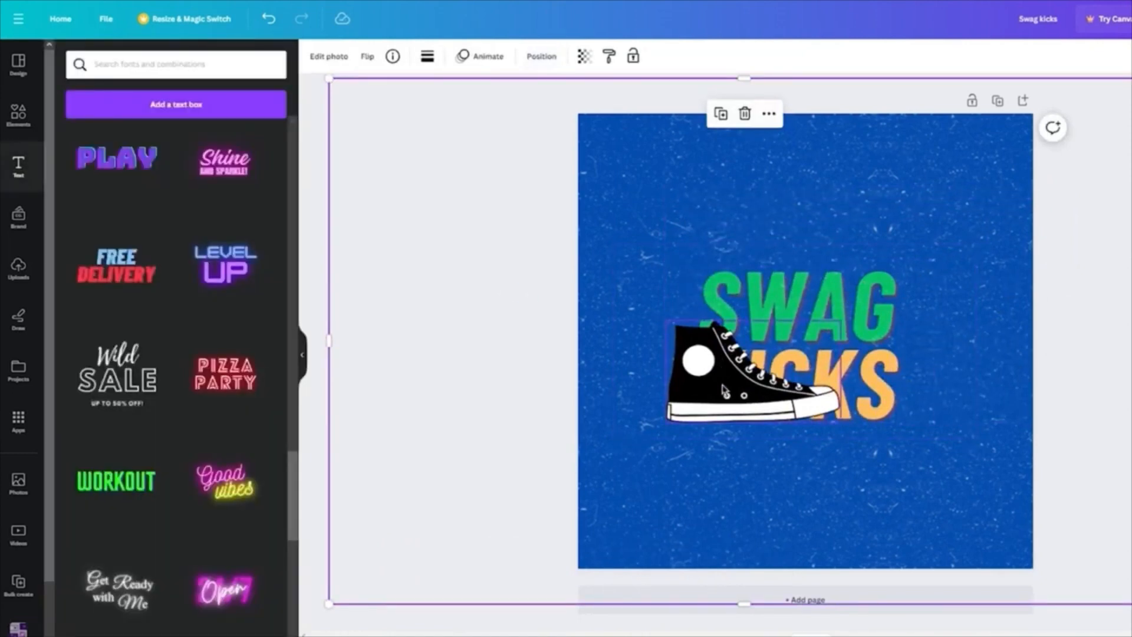
pyautogui.moveTo(725, 391); pyautogui.dragTo(716, 501)
# Step: Bring the speckled texture overlay to the front, above the text and the sneaker
pyautogui.click(976, 312)
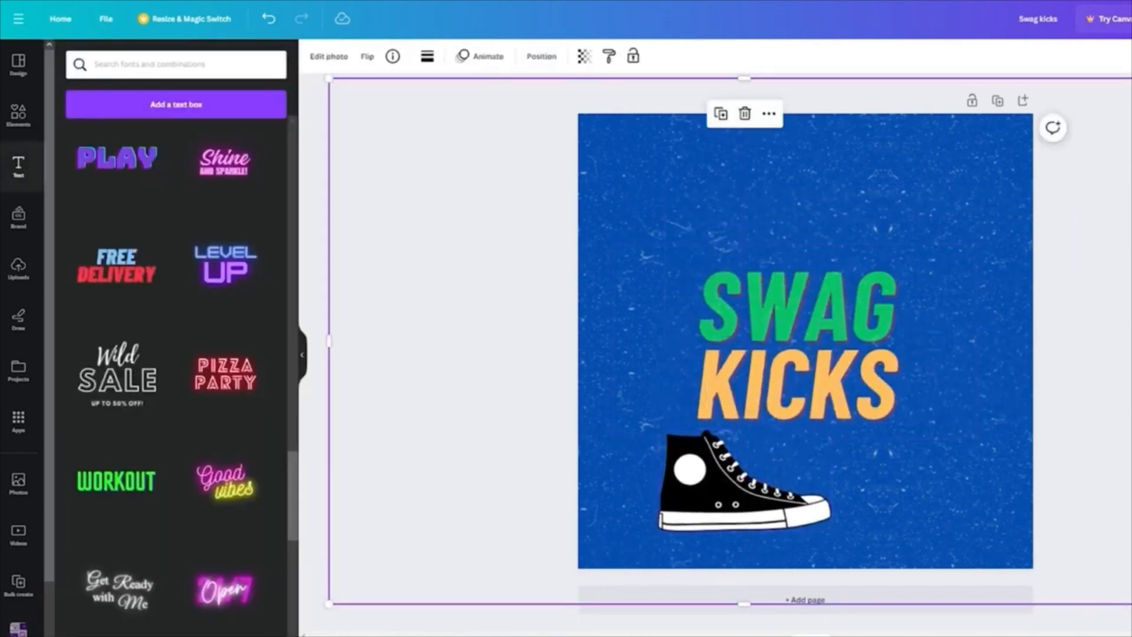
pyautogui.click(540, 56)
pyautogui.click(70, 116)
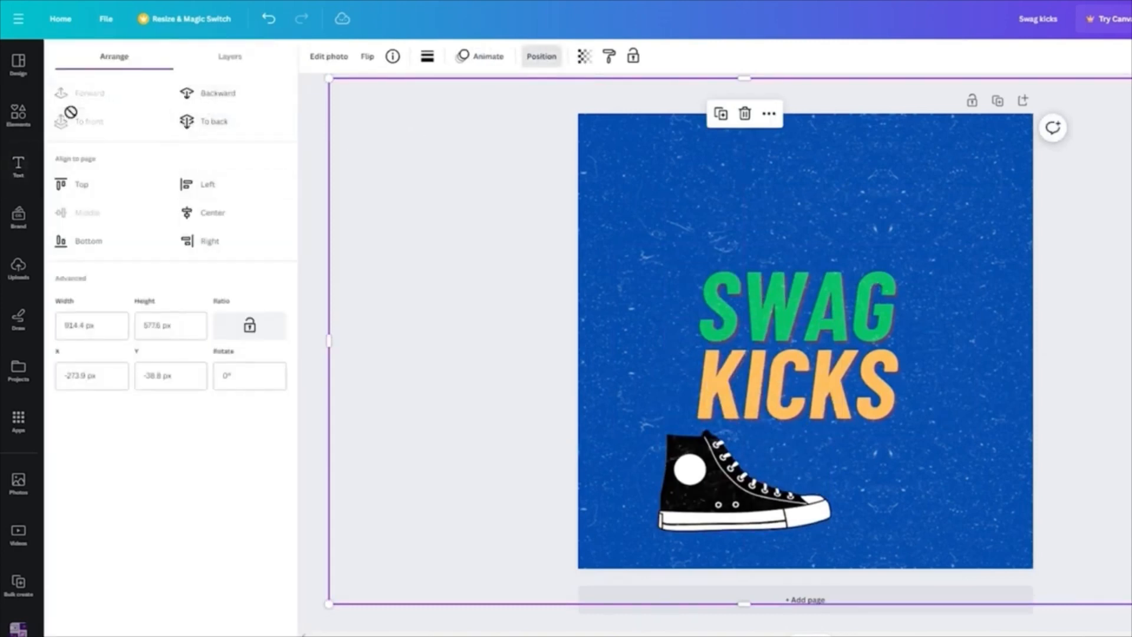
pyautogui.click(415, 289)
pyautogui.click(1127, 354)
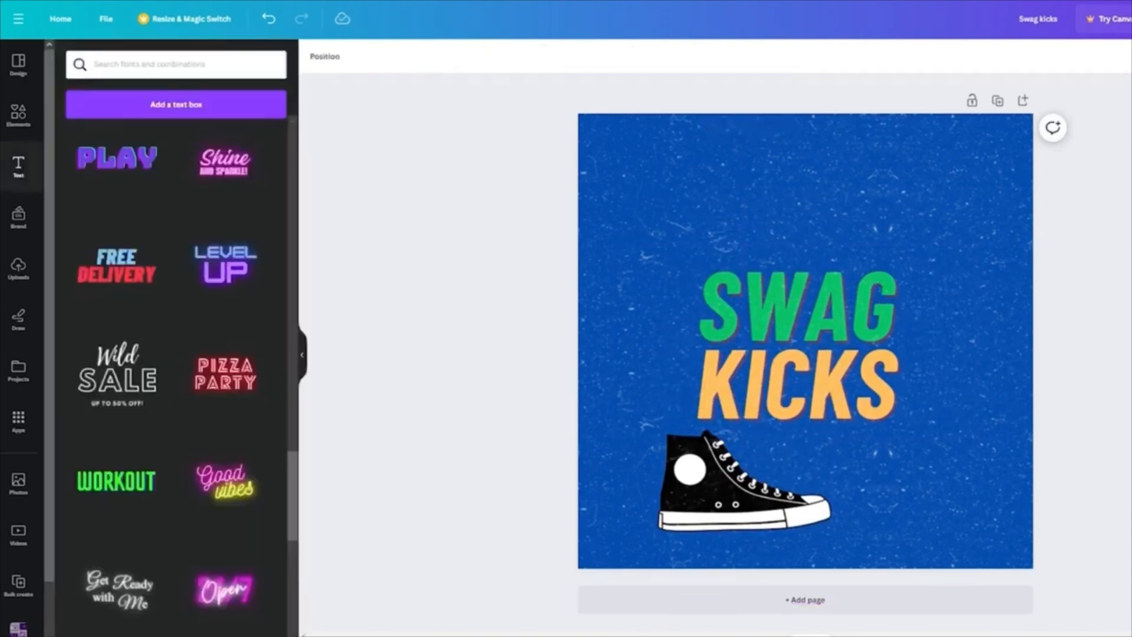
# Step: Move the texture overlay almost entirely off the page's lower-left side and enlarge the SWAG KICKS text to font size 106 near the centre
pyautogui.click(756, 295)
pyautogui.click(688, 203)
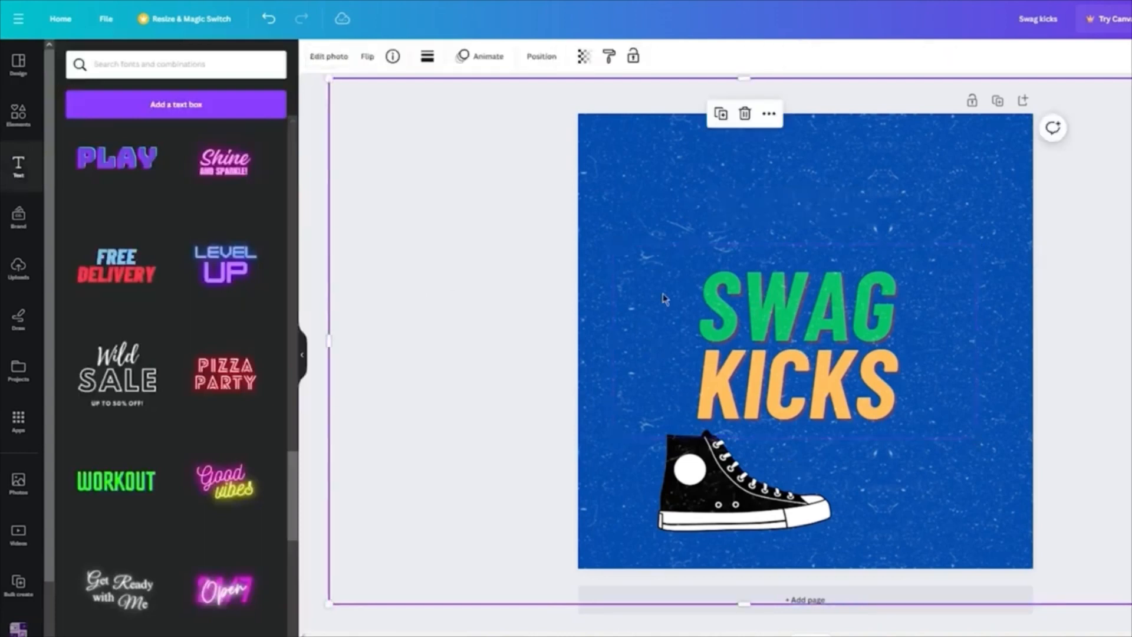
pyautogui.moveTo(564, 184); pyautogui.dragTo(531, 562)
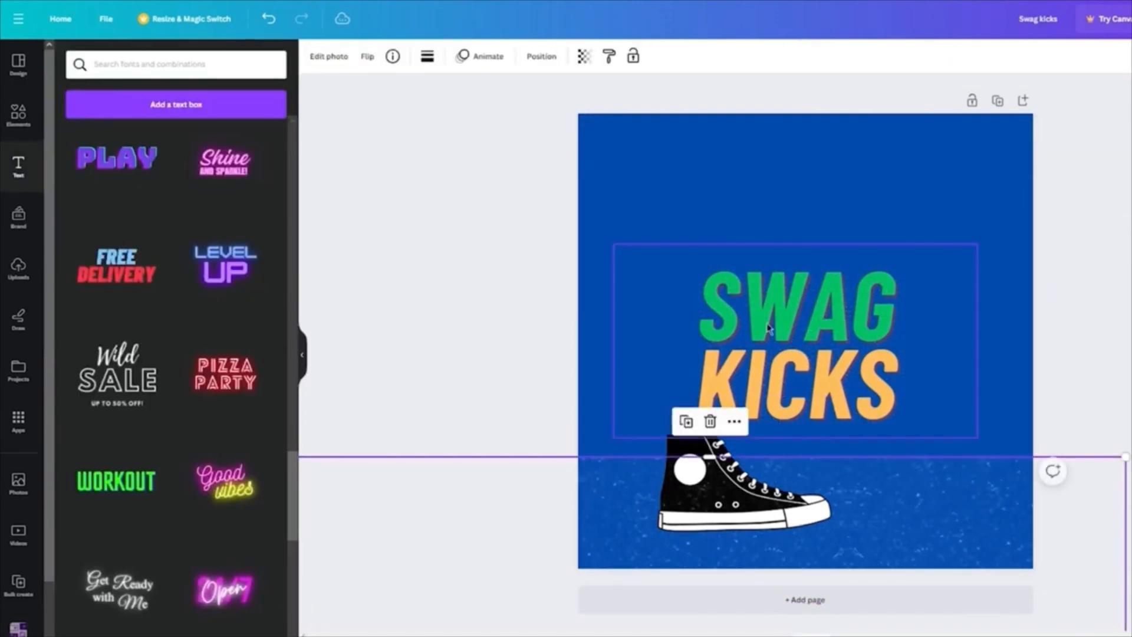
pyautogui.click(770, 330)
pyautogui.moveTo(977, 244); pyautogui.dragTo(1091, 182)
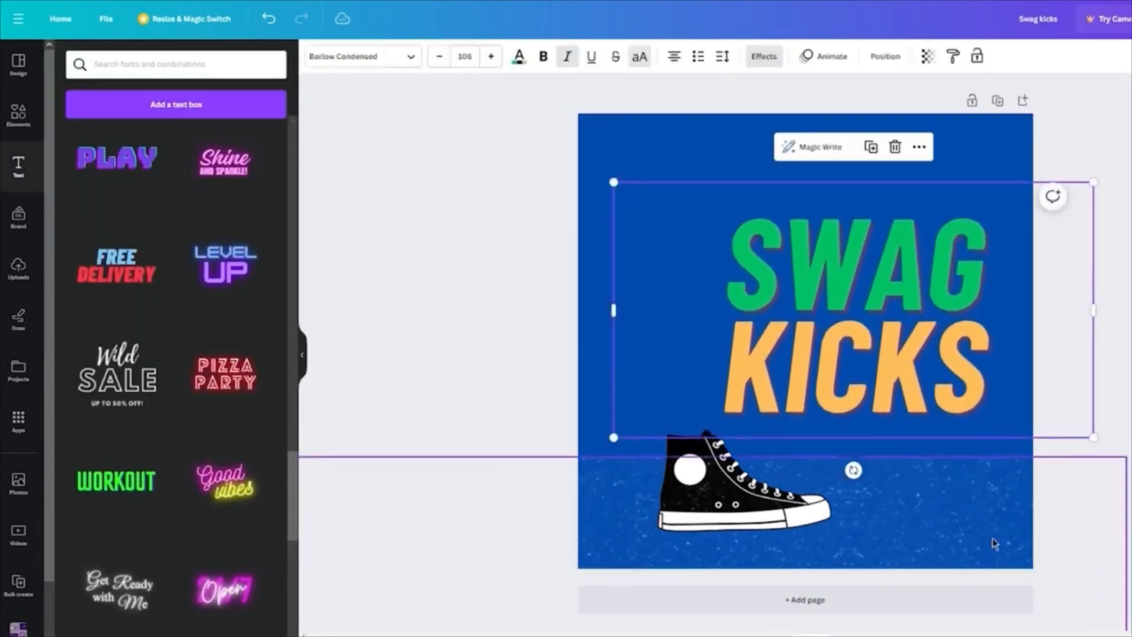
pyautogui.moveTo(995, 539); pyautogui.dragTo(457, 450)
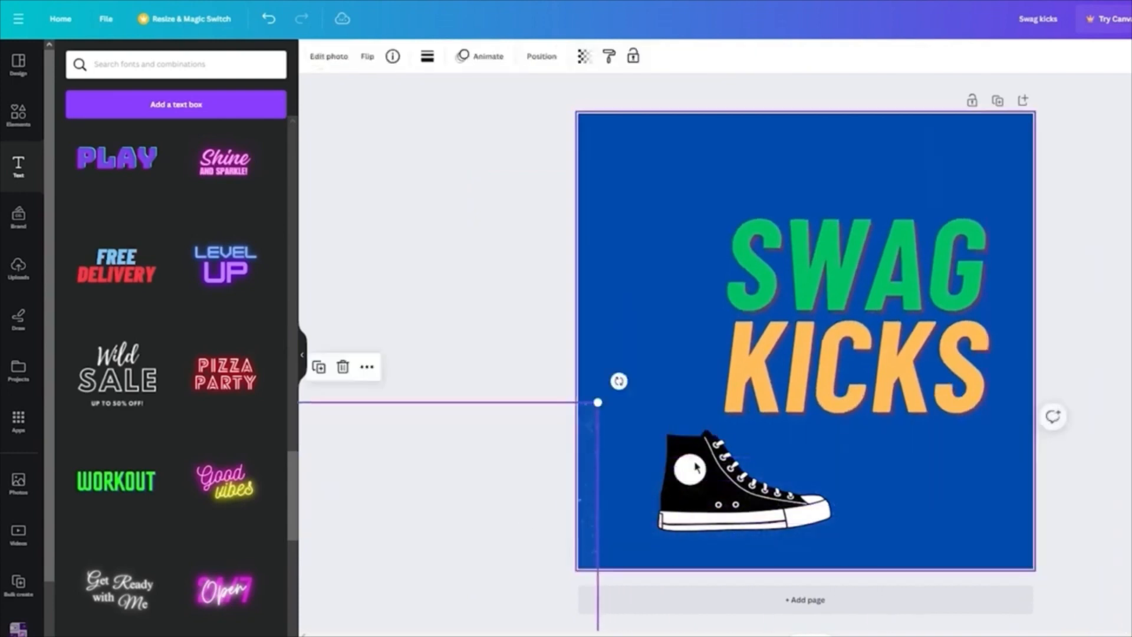
pyautogui.moveTo(856, 313); pyautogui.dragTo(819, 326)
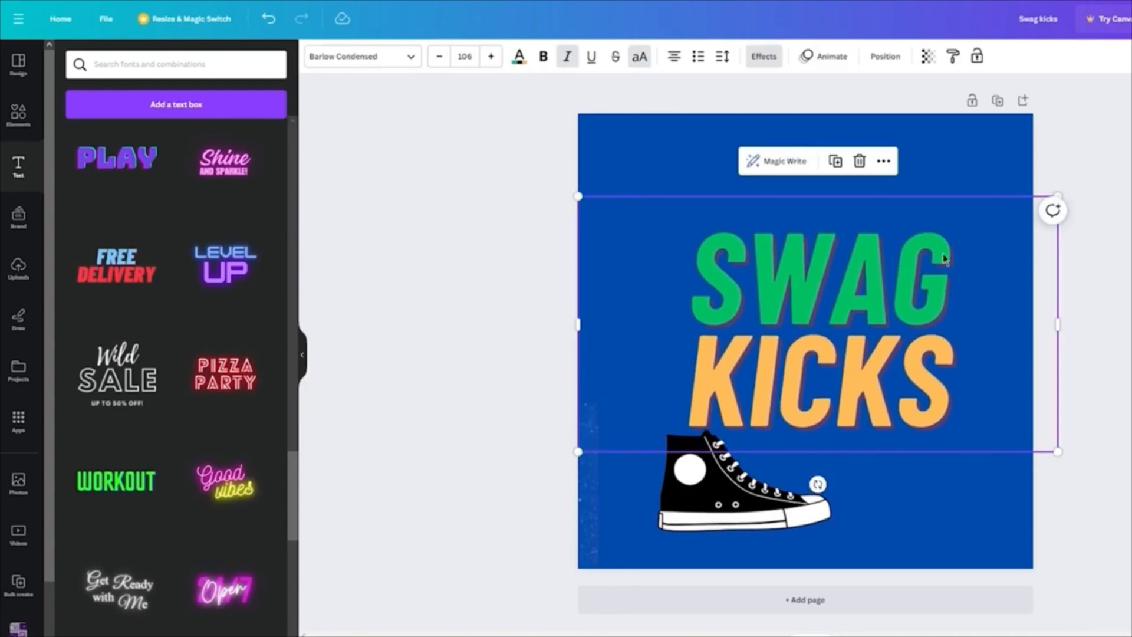
# Step: Move the sneaker over the middle of the SWAG KICKS text and enlarge it to about half the page width
pyautogui.click(809, 470)
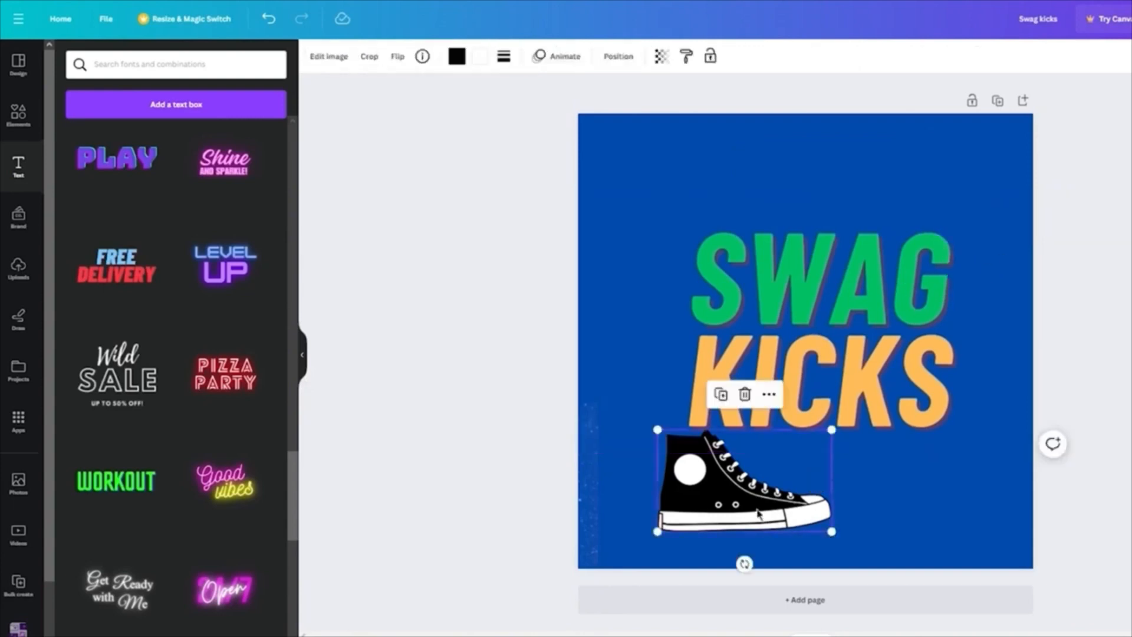
pyautogui.moveTo(809, 470); pyautogui.dragTo(890, 326)
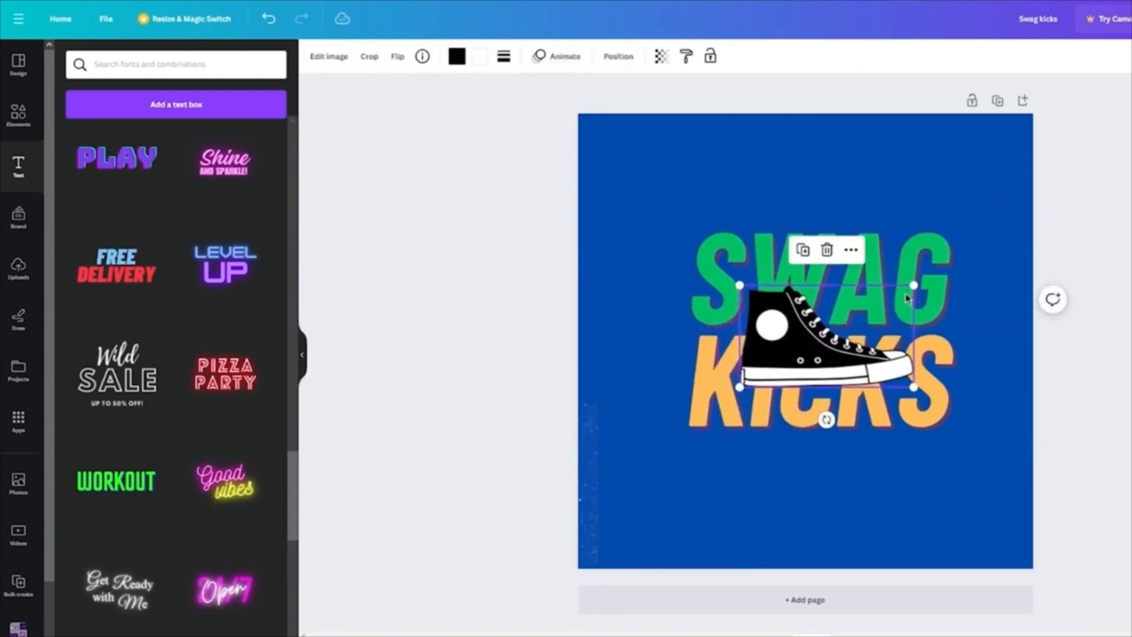
pyautogui.moveTo(914, 285); pyautogui.dragTo(975, 250)
pyautogui.moveTo(830, 337); pyautogui.dragTo(793, 359)
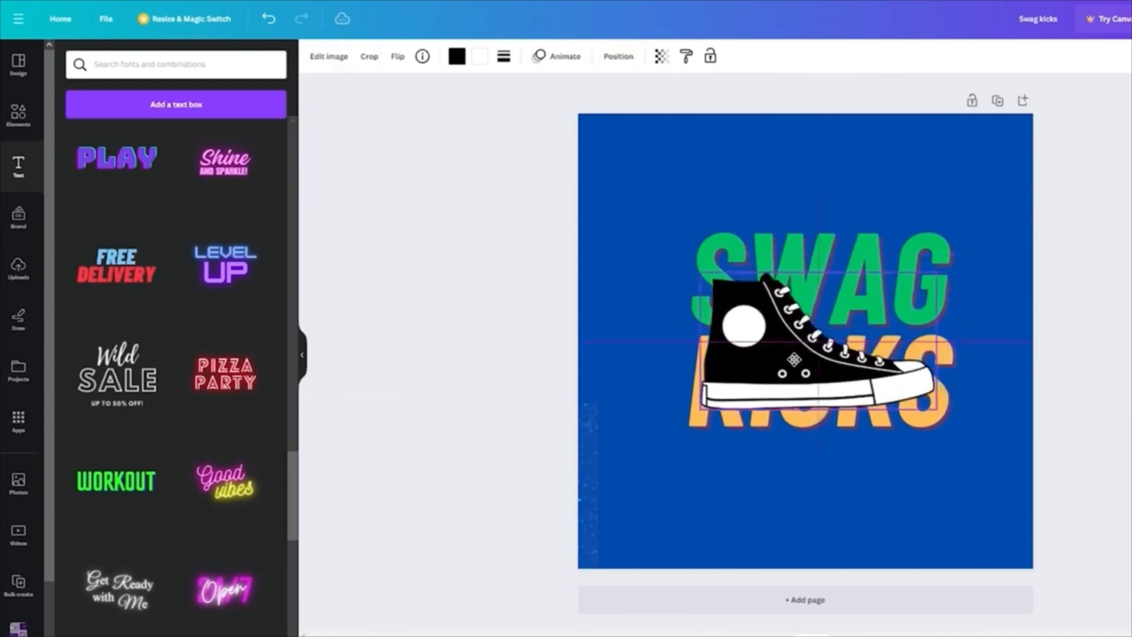
# Step: Narrow the SWAG KICKS text box to about 80% of the page width and centre it behind the sneaker
pyautogui.click(714, 244)
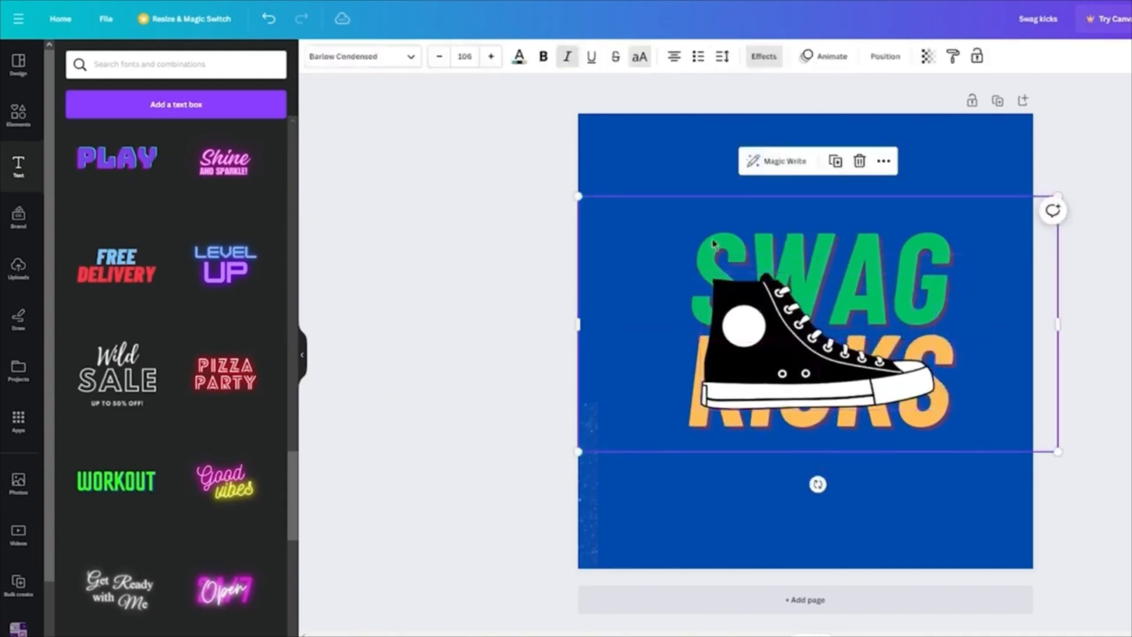
pyautogui.click(580, 329)
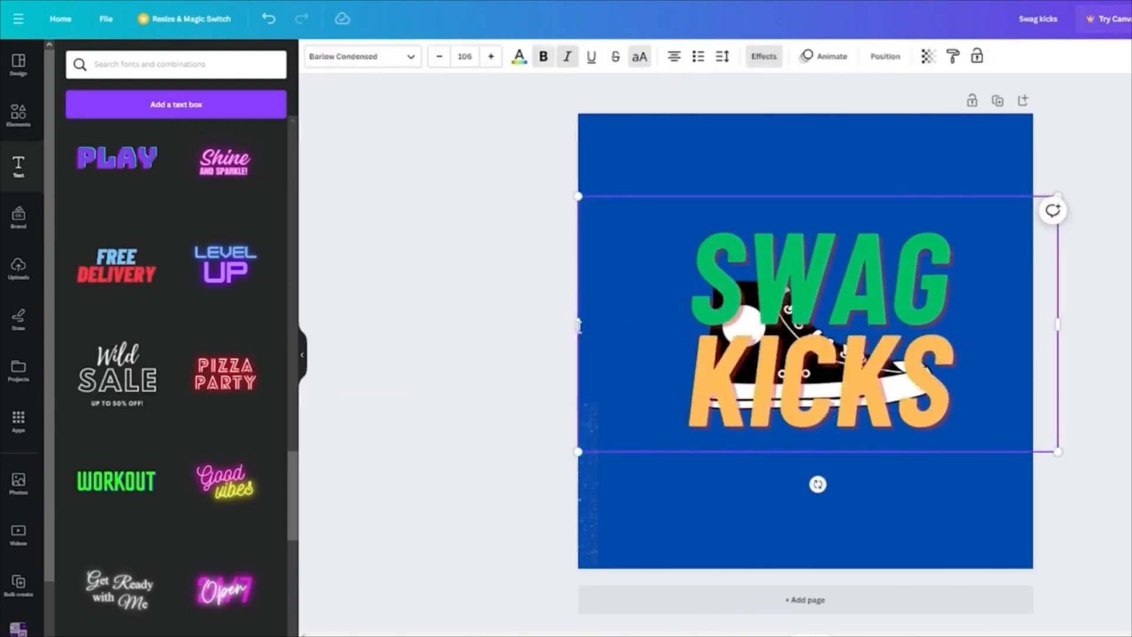
pyautogui.click(568, 333)
pyautogui.click(620, 317)
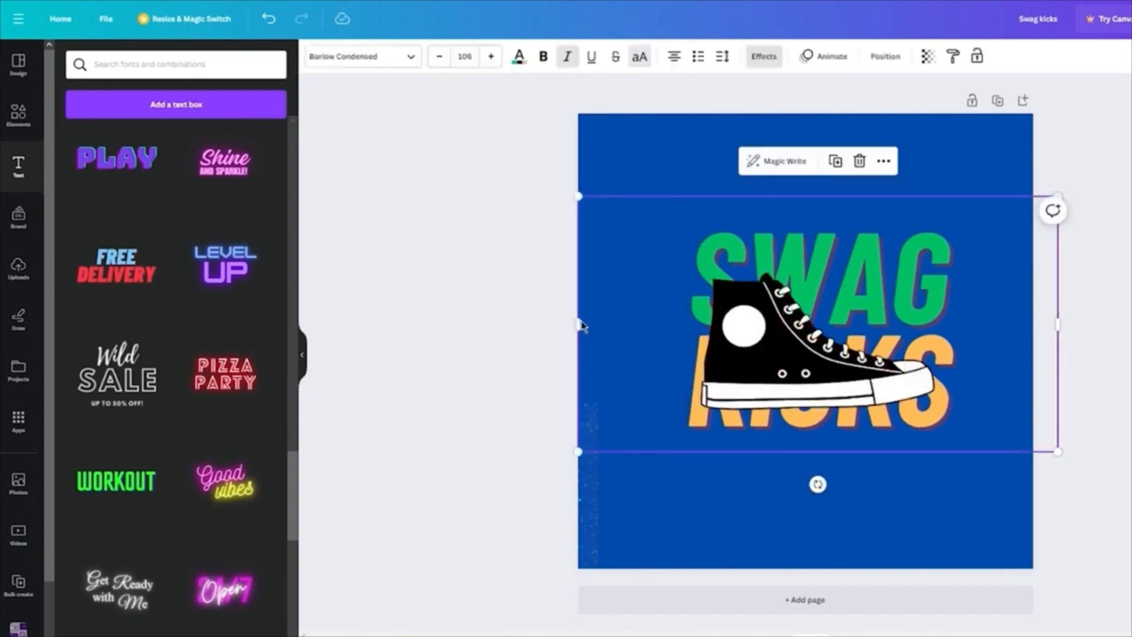
pyautogui.moveTo(575, 320); pyautogui.dragTo(694, 321)
pyautogui.moveTo(985, 241); pyautogui.dragTo(914, 250)
pyautogui.click(951, 407)
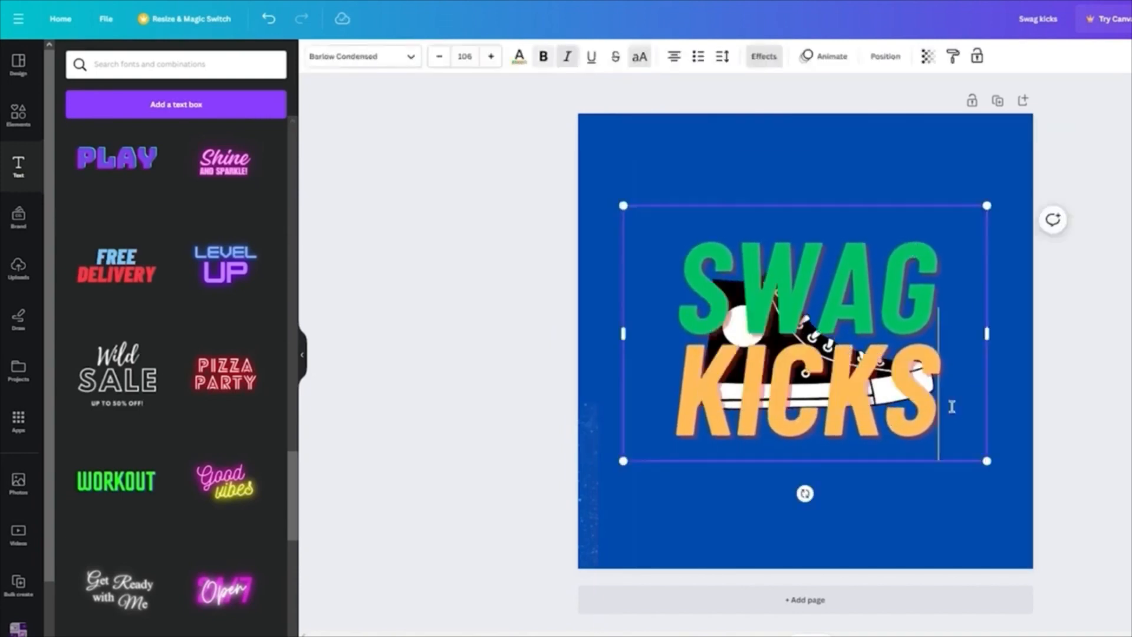
# Step: Bring the SWAG KICKS text to the front, above the sneaker
pyautogui.doubleClick(952, 407)
pyautogui.click(889, 59)
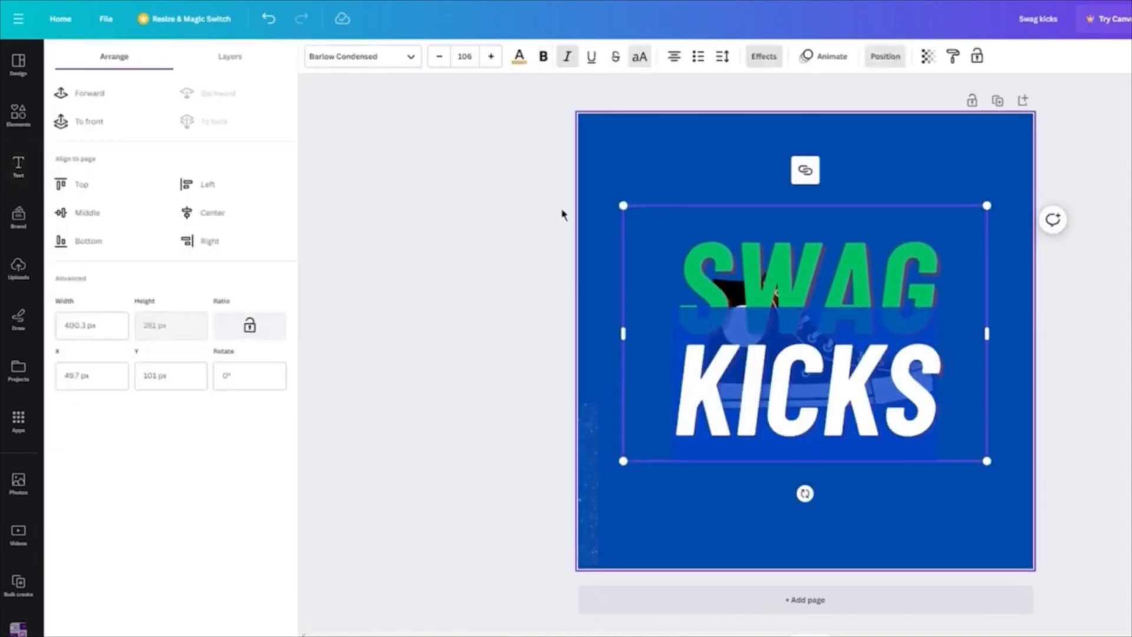
pyautogui.click(103, 115)
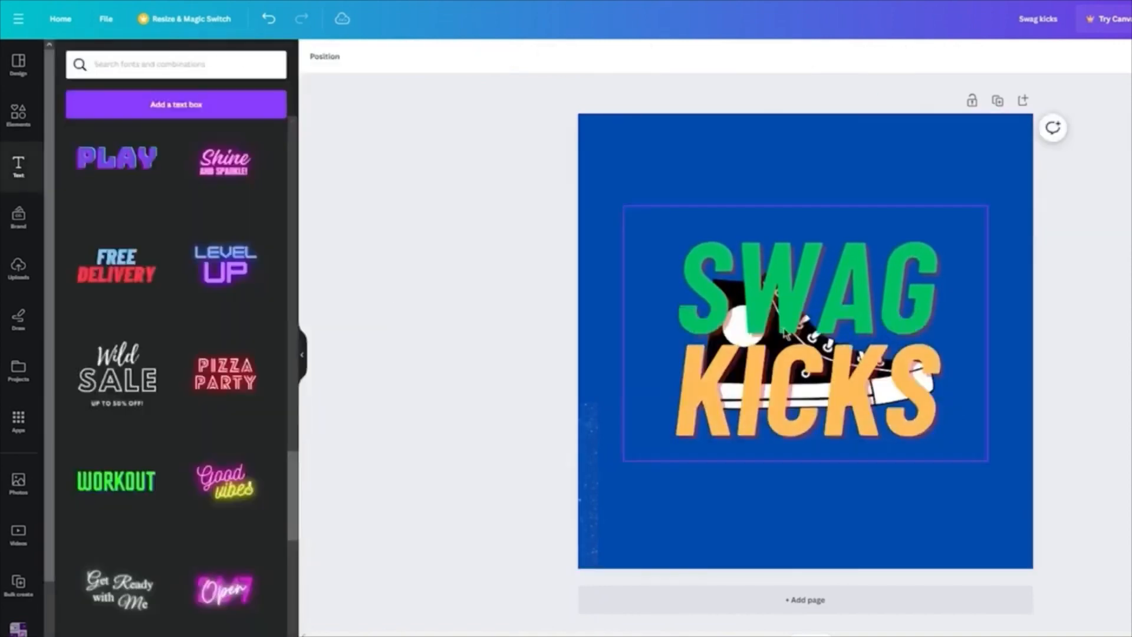
# Step: Send the SWAG KICKS text to the back so it sits behind the sneaker
pyautogui.click(786, 281)
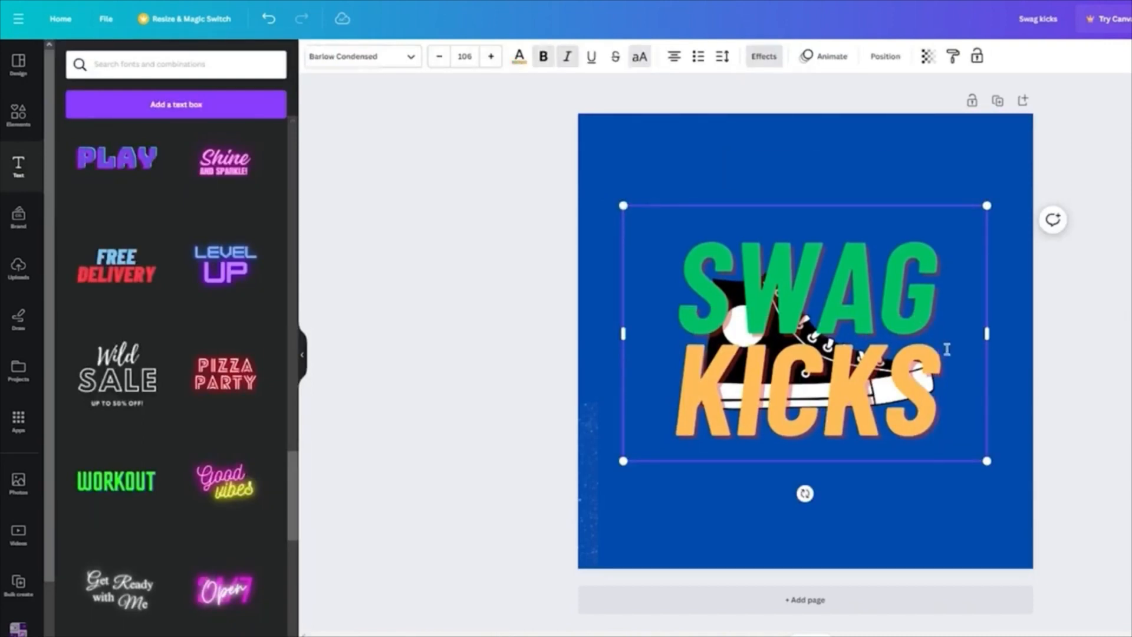
pyautogui.click(896, 57)
pyautogui.click(215, 122)
pyautogui.click(519, 307)
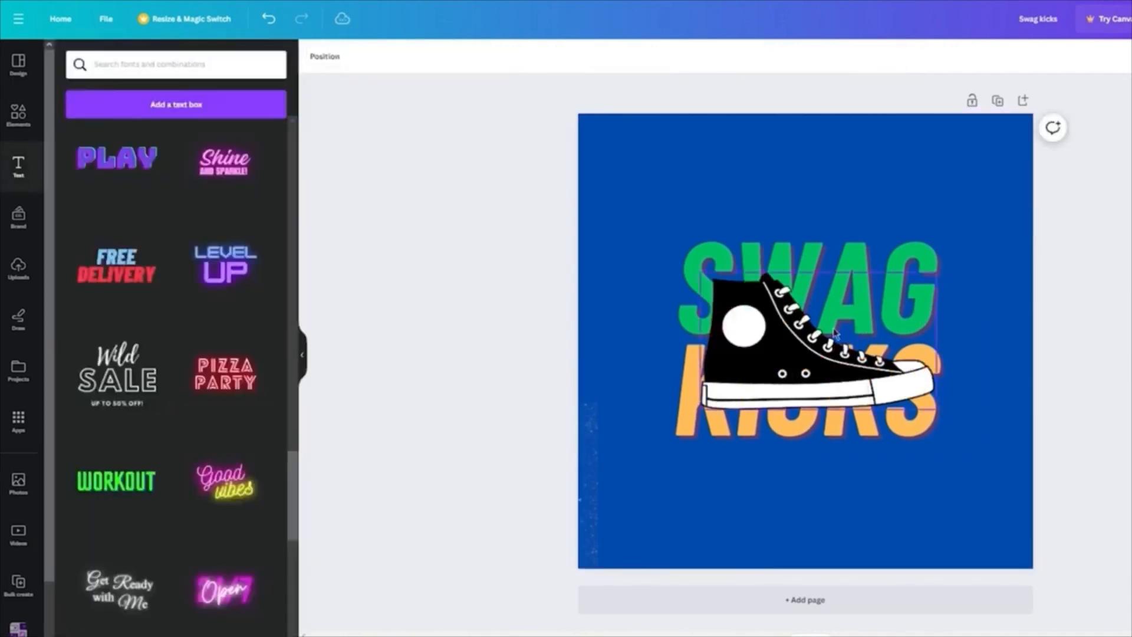
# Step: Enlarge the SWAG KICKS text to font size 131 and recentre it on the page behind the sneaker
pyautogui.click(836, 333)
pyautogui.moveTo(995, 206); pyautogui.dragTo(1080, 146)
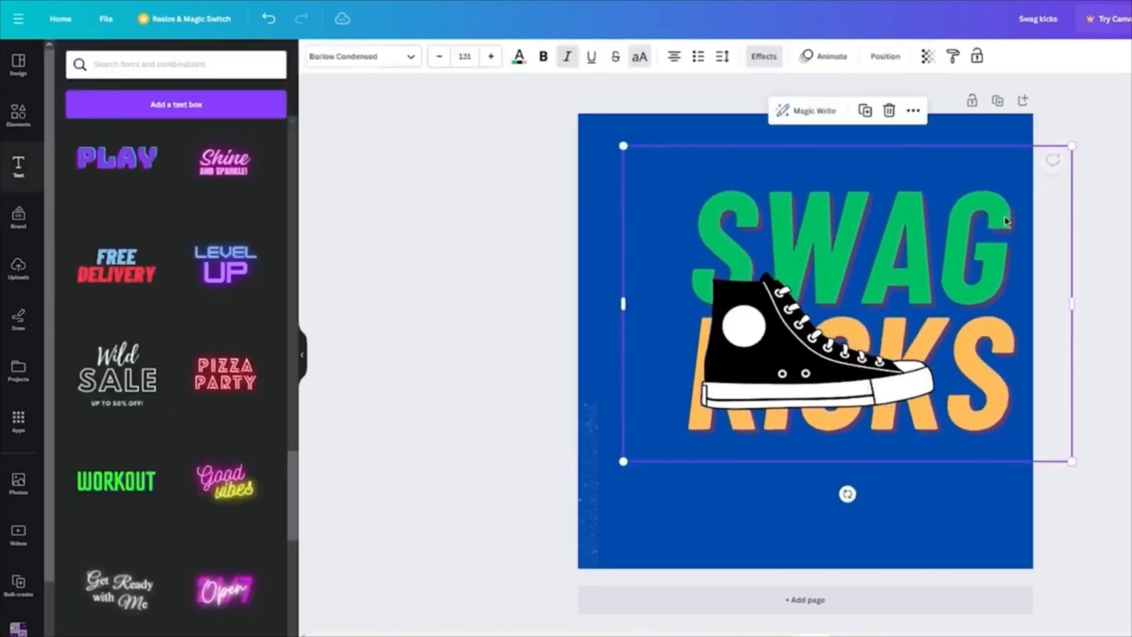
pyautogui.moveTo(965, 252); pyautogui.dragTo(922, 273)
# Step: Move the speckled texture overlay from the page's lower-left edge so that it covers the whole page
pyautogui.click(582, 536)
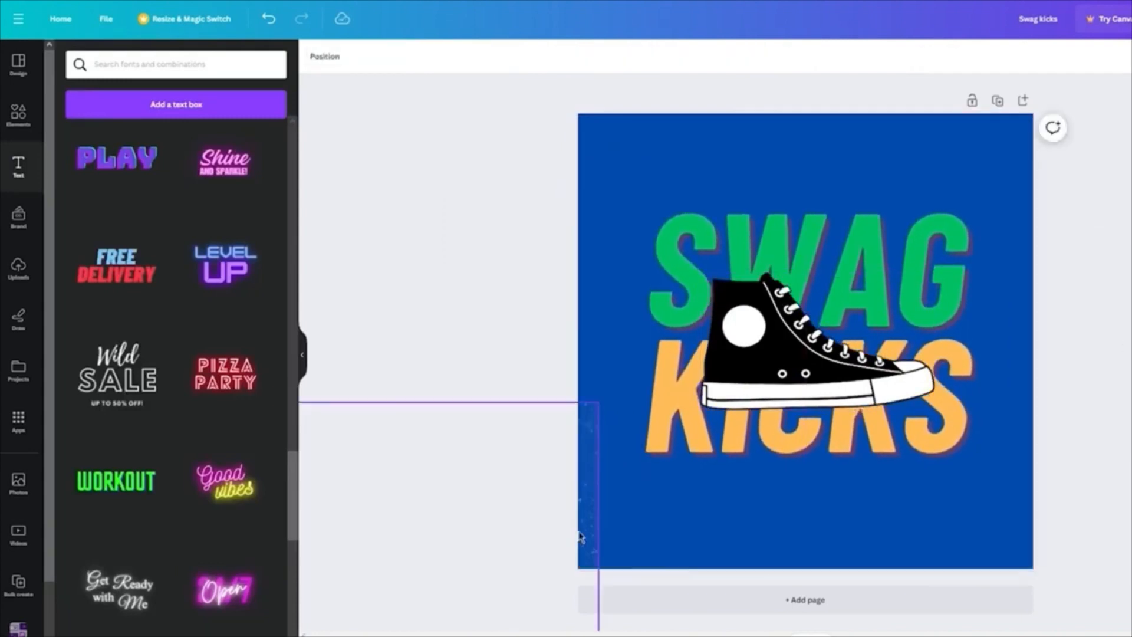
pyautogui.moveTo(589, 526); pyautogui.dragTo(1130, 230)
pyautogui.click(1130, 236)
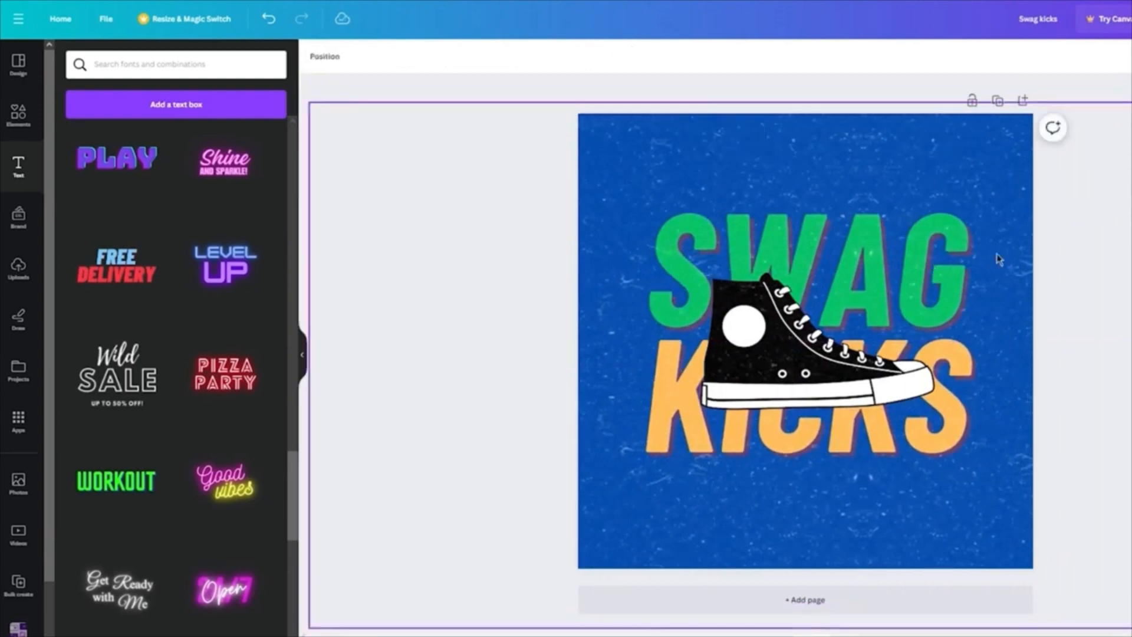
# Step: Shift the texture overlay to the left so that it covers only the left part of the page
pyautogui.click(778, 227)
pyautogui.click(657, 163)
pyautogui.moveTo(655, 161); pyautogui.dragTo(239, 217)
# Step: Bring the SWAG KICKS text in front of the sneaker and send it to the back again
pyautogui.click(777, 255)
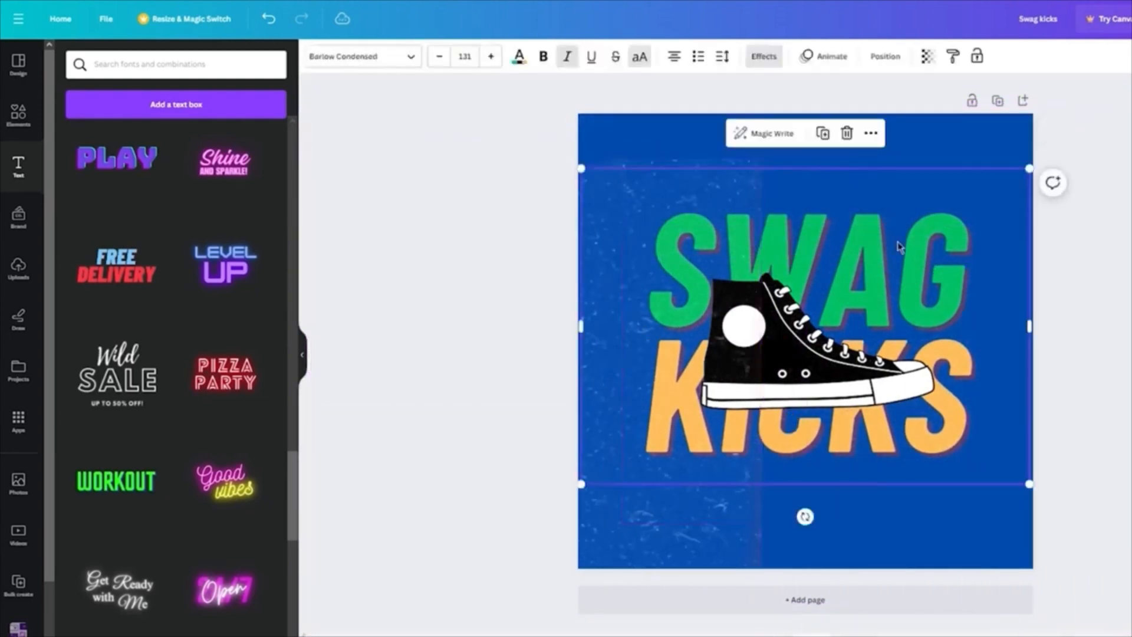
pyautogui.click(884, 58)
pyautogui.click(114, 102)
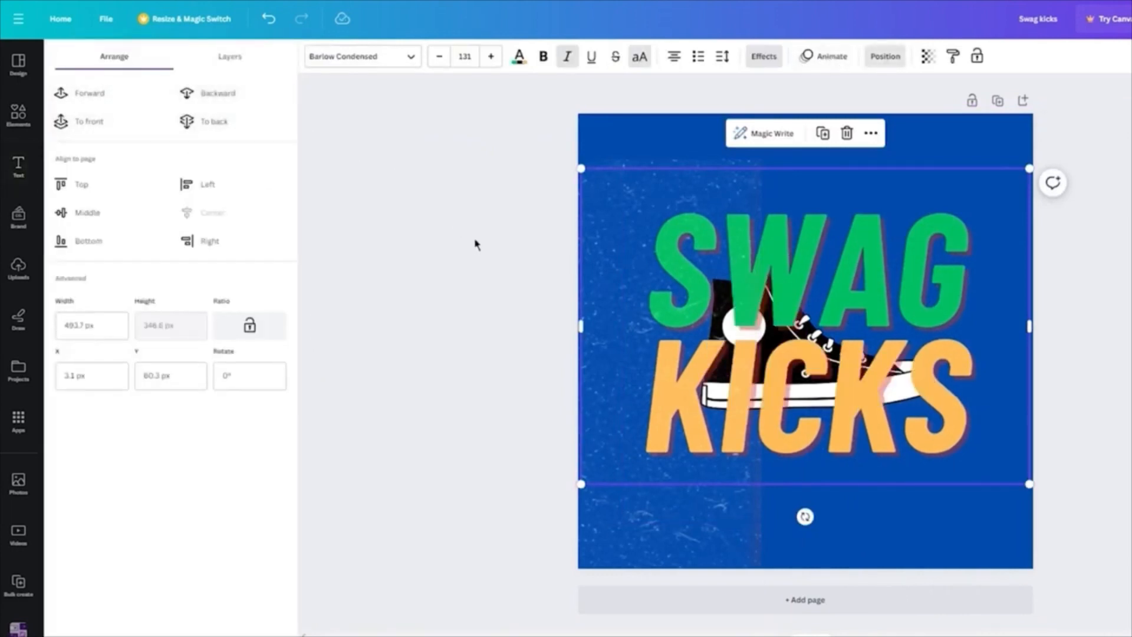
pyautogui.click(186, 124)
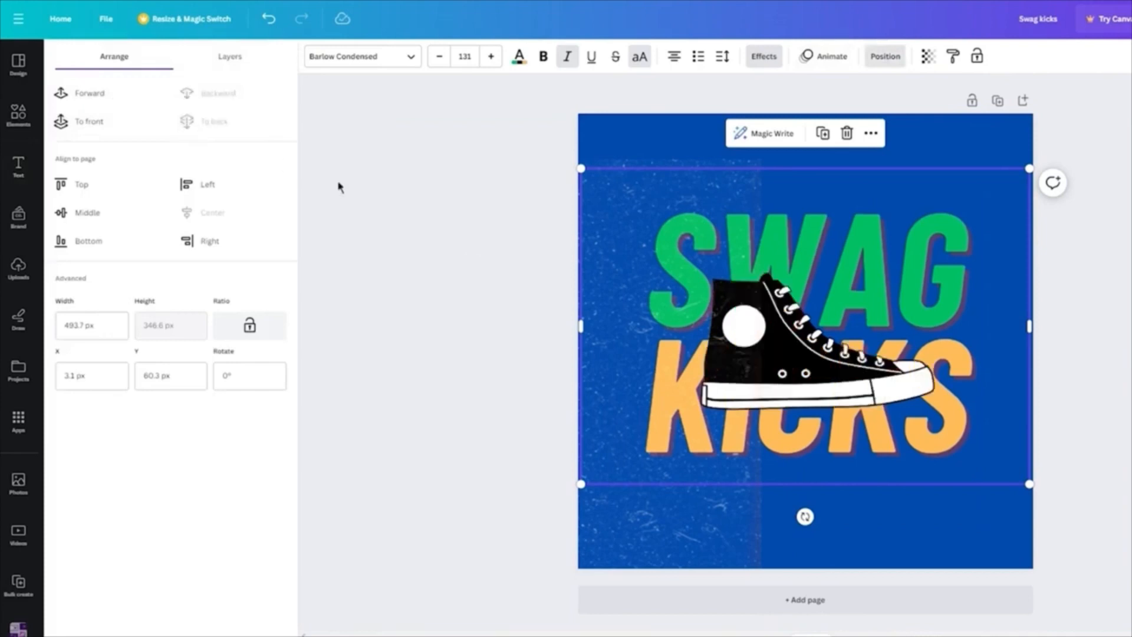
# Step: Send the texture overlay to the back, behind the text and sneaker, and move it across the whole page
pyautogui.click(616, 268)
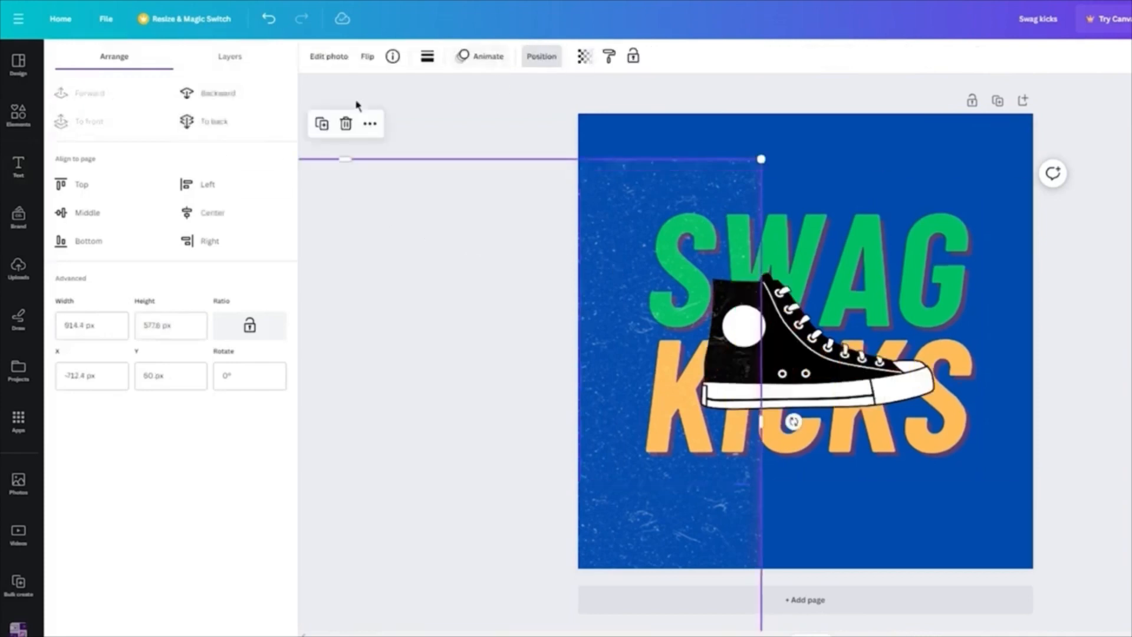
pyautogui.click(207, 123)
pyautogui.click(541, 57)
pyautogui.moveTo(418, 299); pyautogui.dragTo(859, 236)
pyautogui.click(1108, 283)
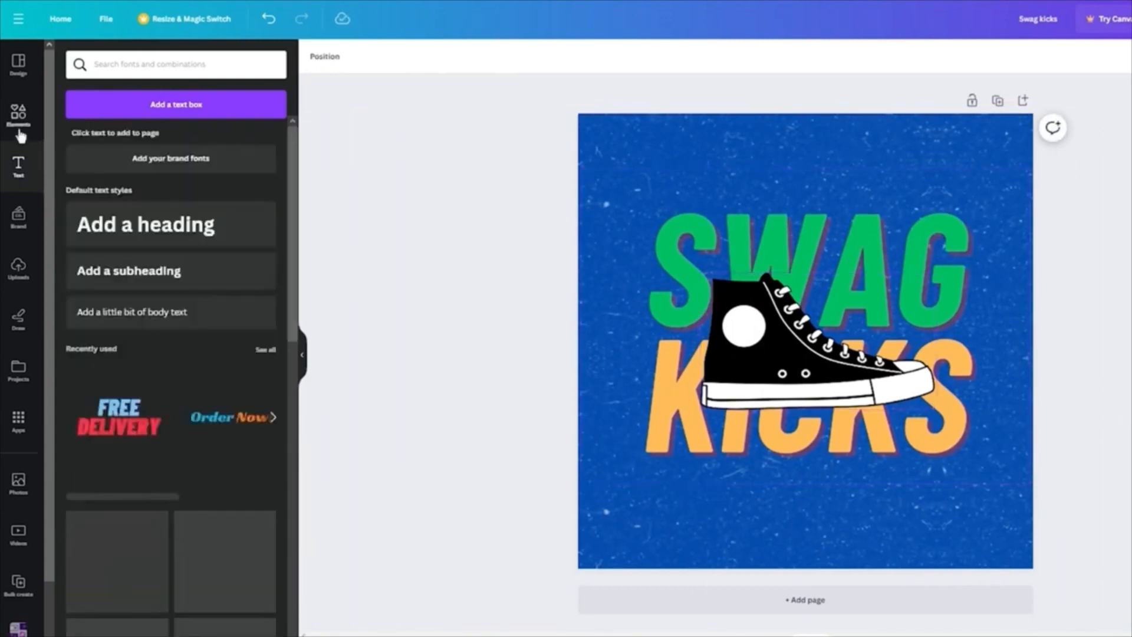
# Step: Browse the "shoes" graphics for a simple running-shoe outline icon
pyautogui.click(23, 134)
pyautogui.scroll(-8, 199, 293)
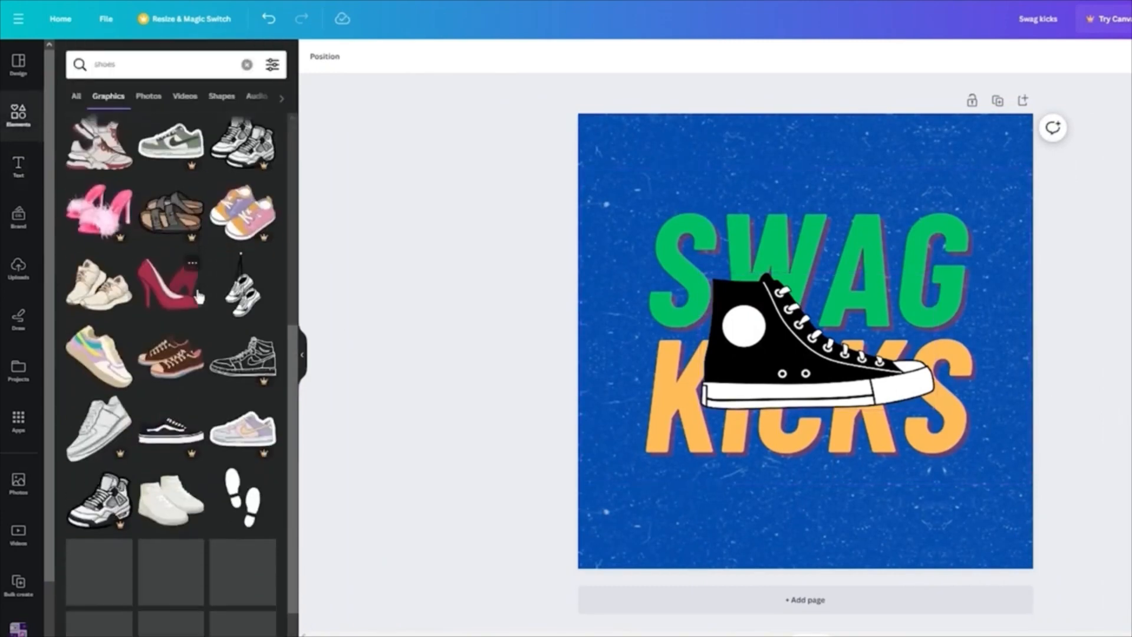
pyautogui.scroll(-4, 235, 390)
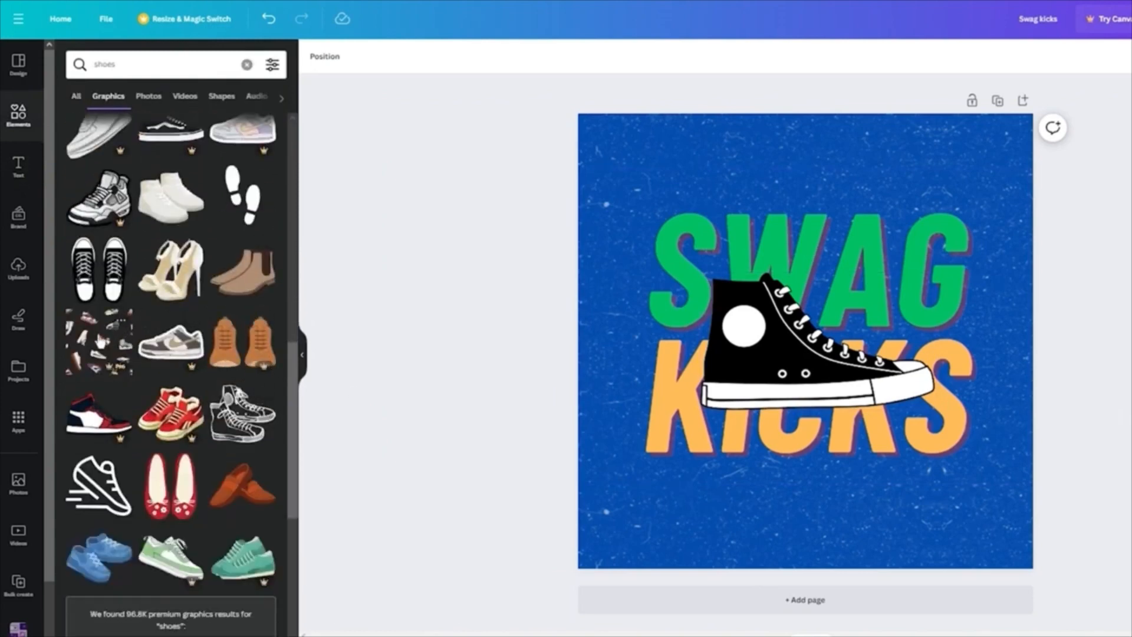
pyautogui.scroll(-5, 100, 339)
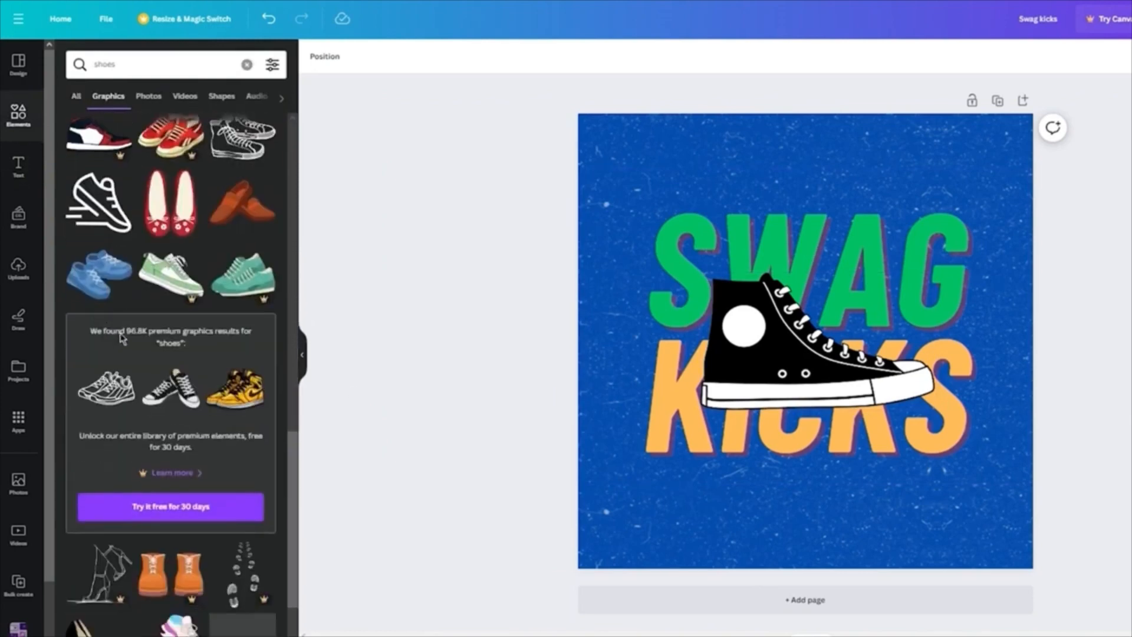
pyautogui.click(84, 224)
pyautogui.moveTo(897, 265); pyautogui.dragTo(977, 501)
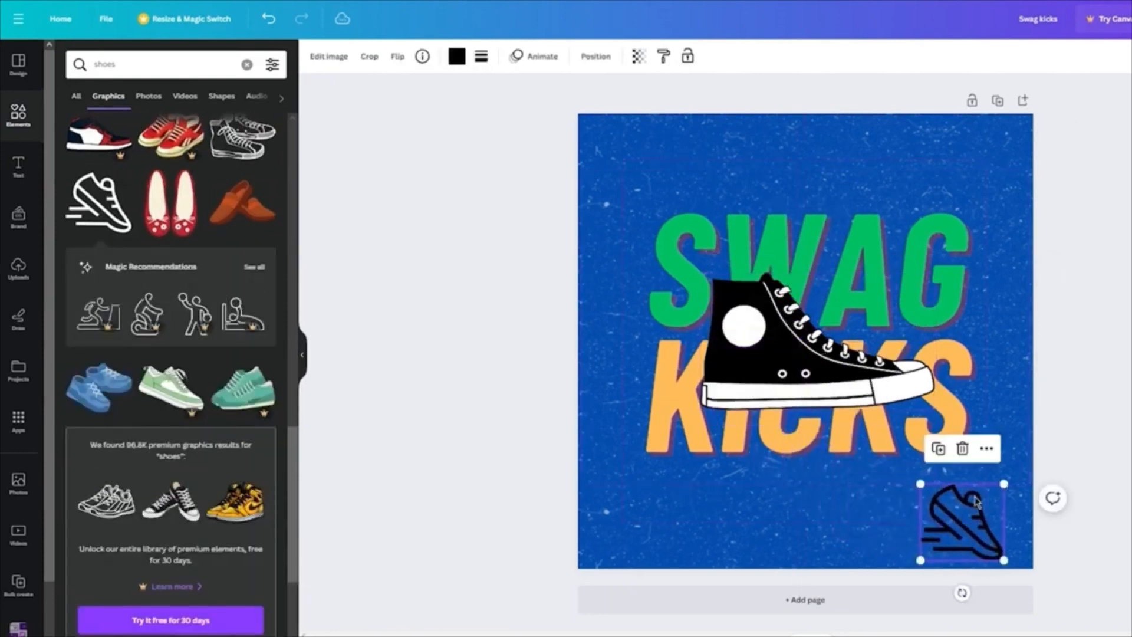
pyautogui.press('Delete')
# Step: Insert the running-shoe outline icon and place it at a small size in the page's lower-right corner
pyautogui.click(117, 236)
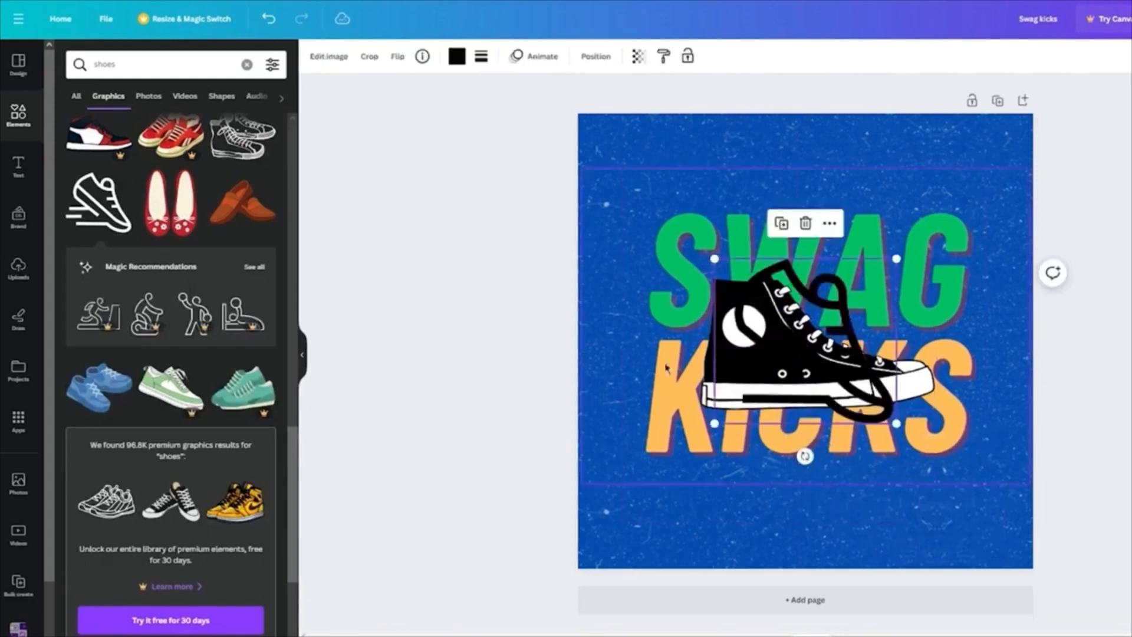
pyautogui.moveTo(710, 254); pyautogui.dragTo(981, 531)
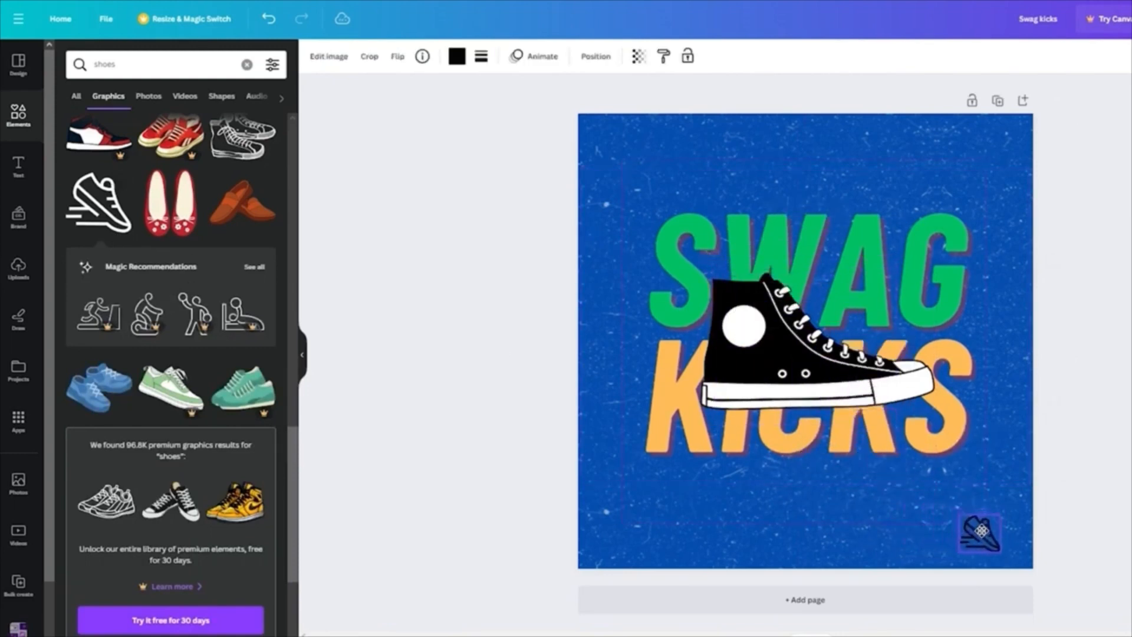
pyautogui.click(1127, 508)
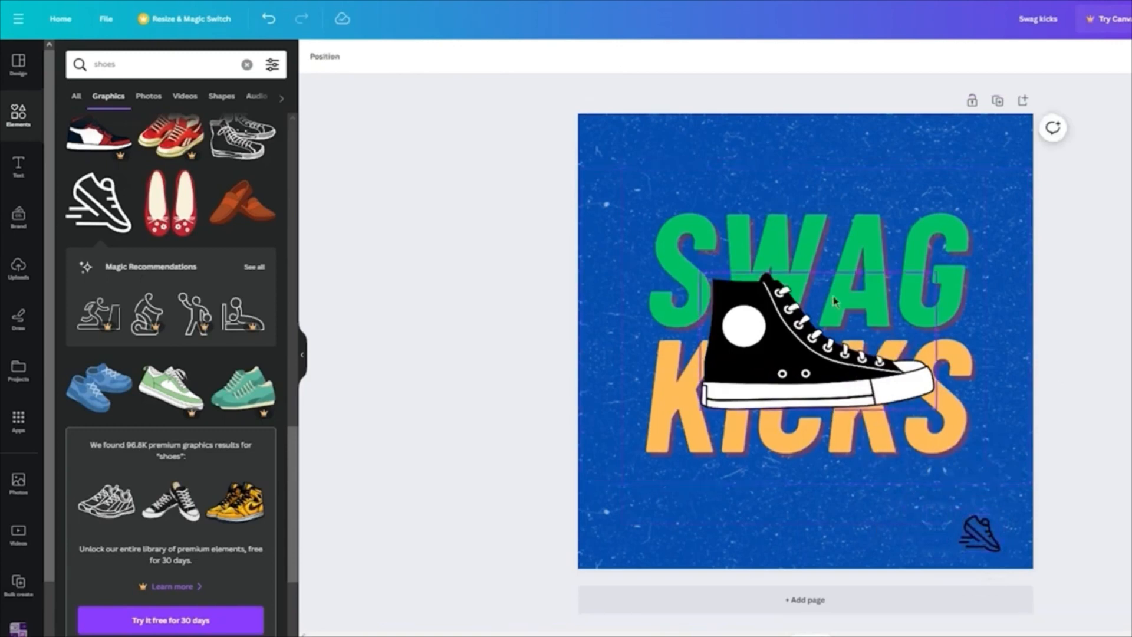
# Step: Select the SWAG KICKS text and the sneaker together and move them slightly down the page
pyautogui.moveTo(1096, 177); pyautogui.dragTo(640, 403)
pyautogui.moveTo(806, 228); pyautogui.dragTo(804, 242)
pyautogui.press('Escape')
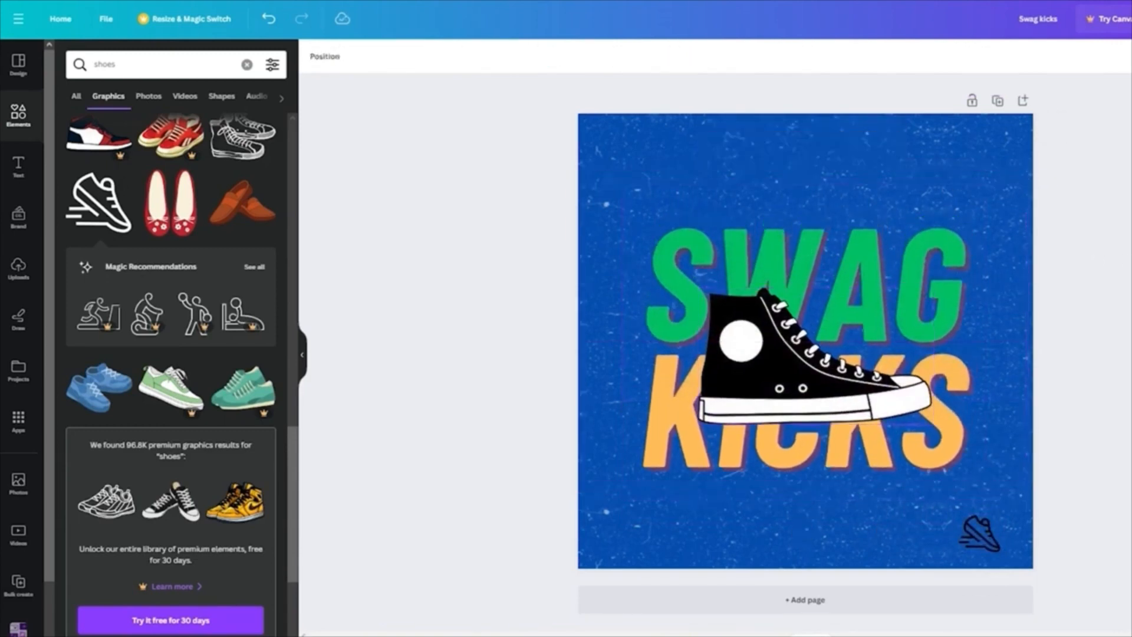
# Step: Add a subheading text box reading "shoes that will beat anything"
pyautogui.click(27, 161)
pyautogui.click(182, 274)
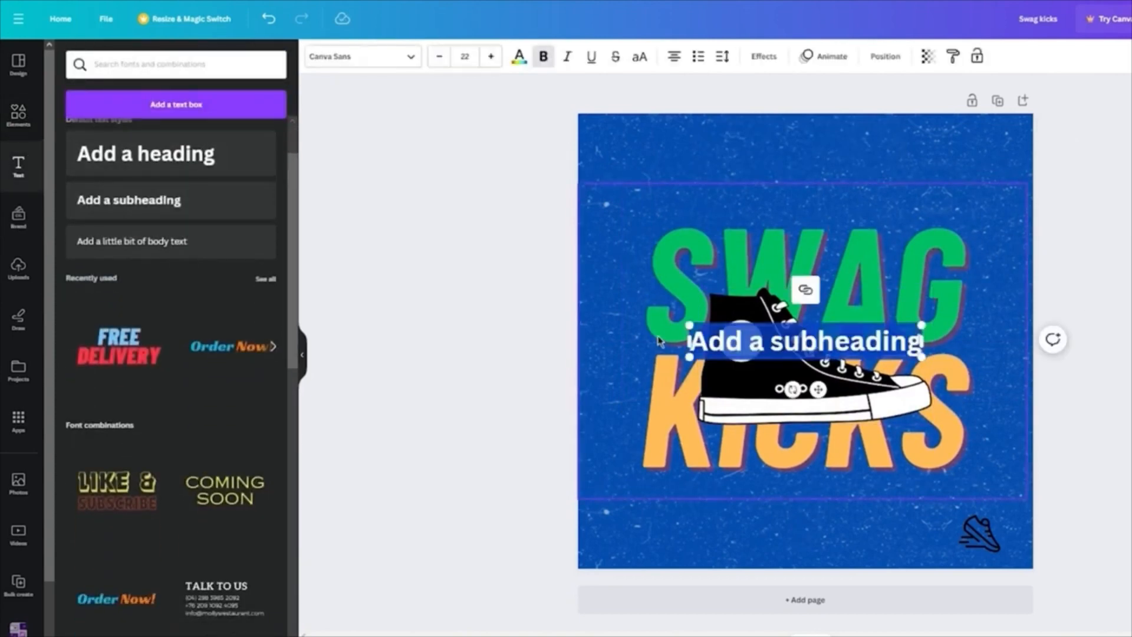
pyautogui.press('BackSpace')
pyautogui.write('shhoes that')
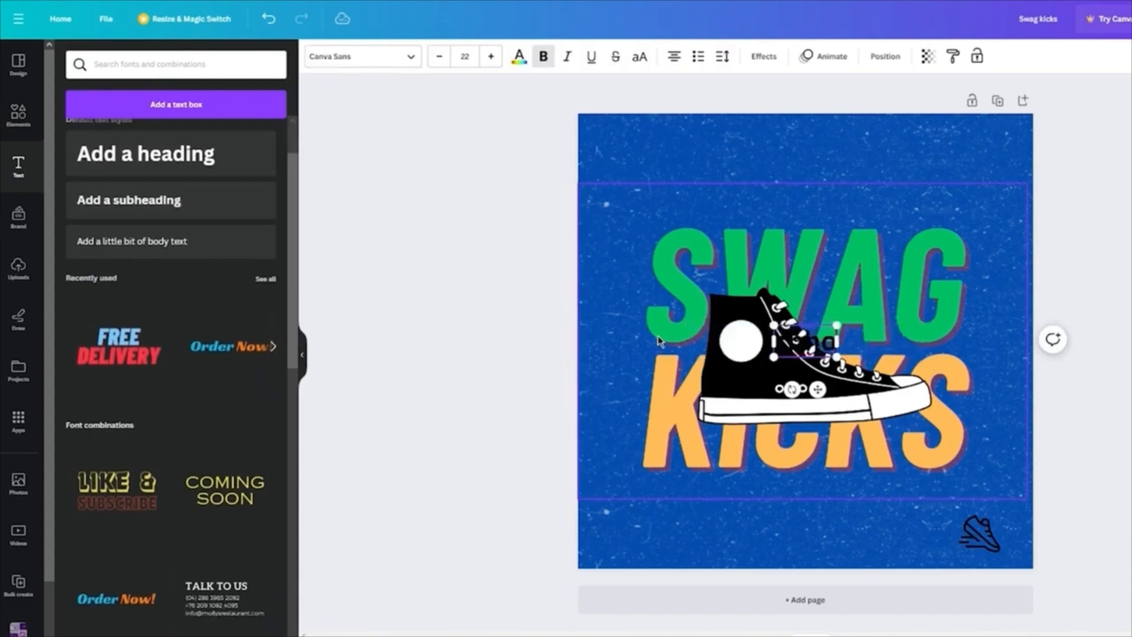
pyautogui.write(' w')
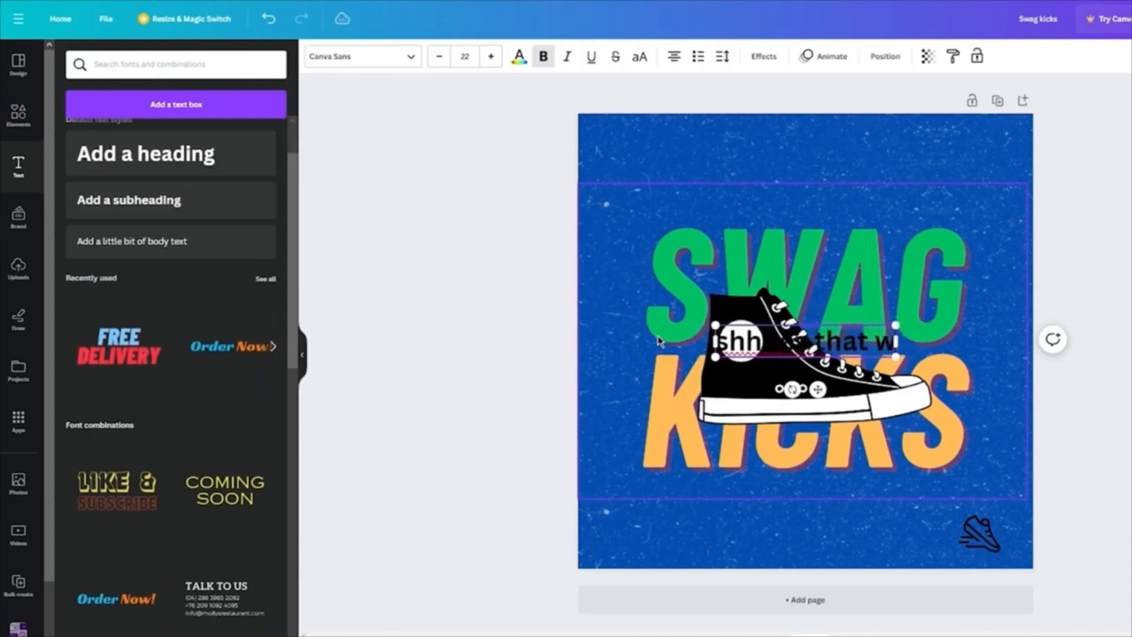
pyautogui.write('ill beat anything')
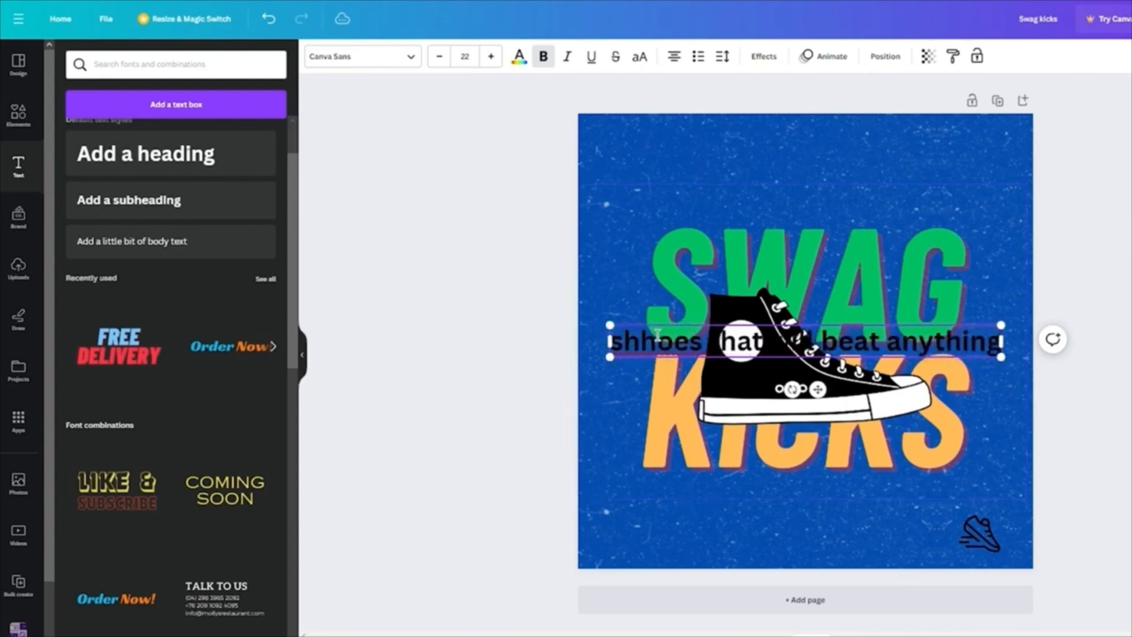
pyautogui.click(642, 341)
pyautogui.press('BackSpace')
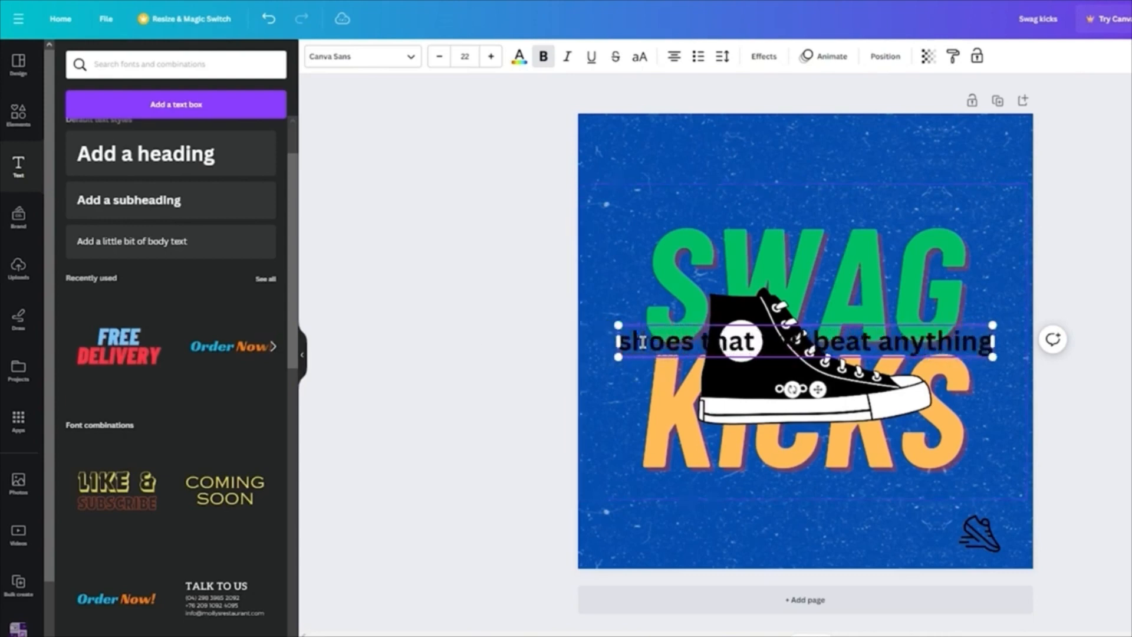
# Step: Shrink the tagline to font size 9.7 and place it directly left of the small running-shoe icon
pyautogui.click(652, 299)
pyautogui.click(626, 339)
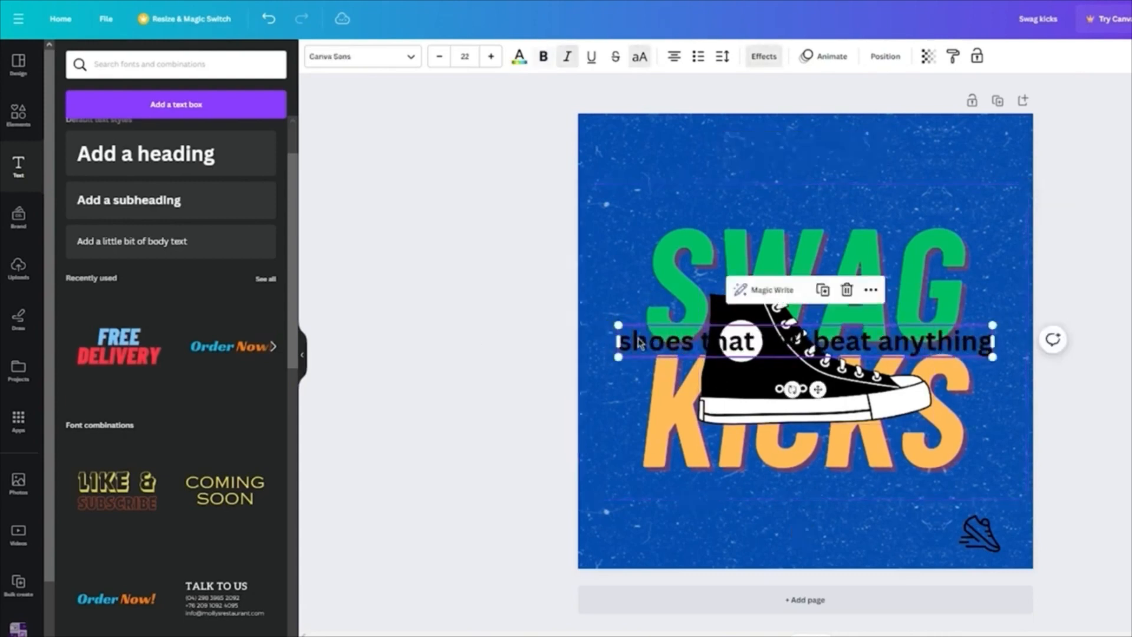
pyautogui.moveTo(615, 325); pyautogui.dragTo(827, 344)
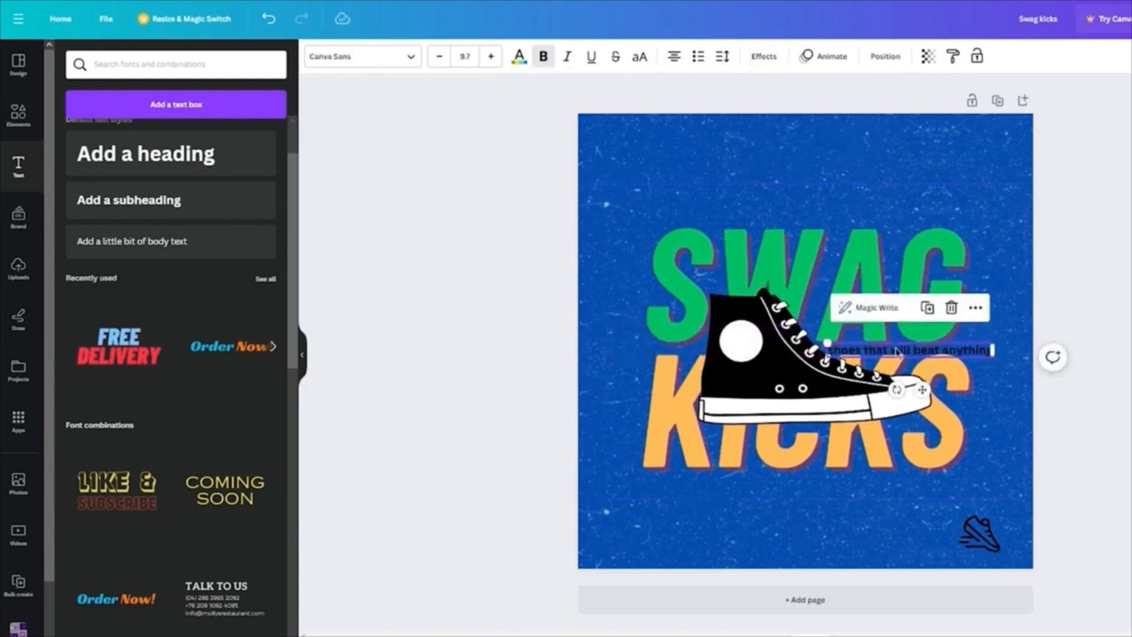
pyautogui.moveTo(896, 353); pyautogui.dragTo(856, 525)
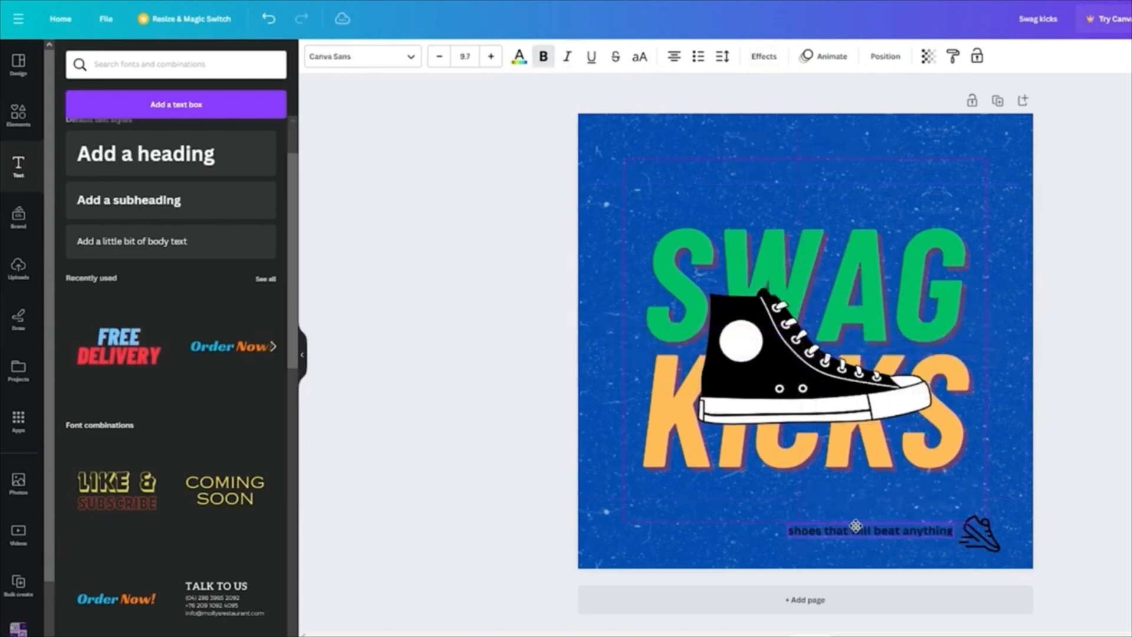
pyautogui.click(1092, 472)
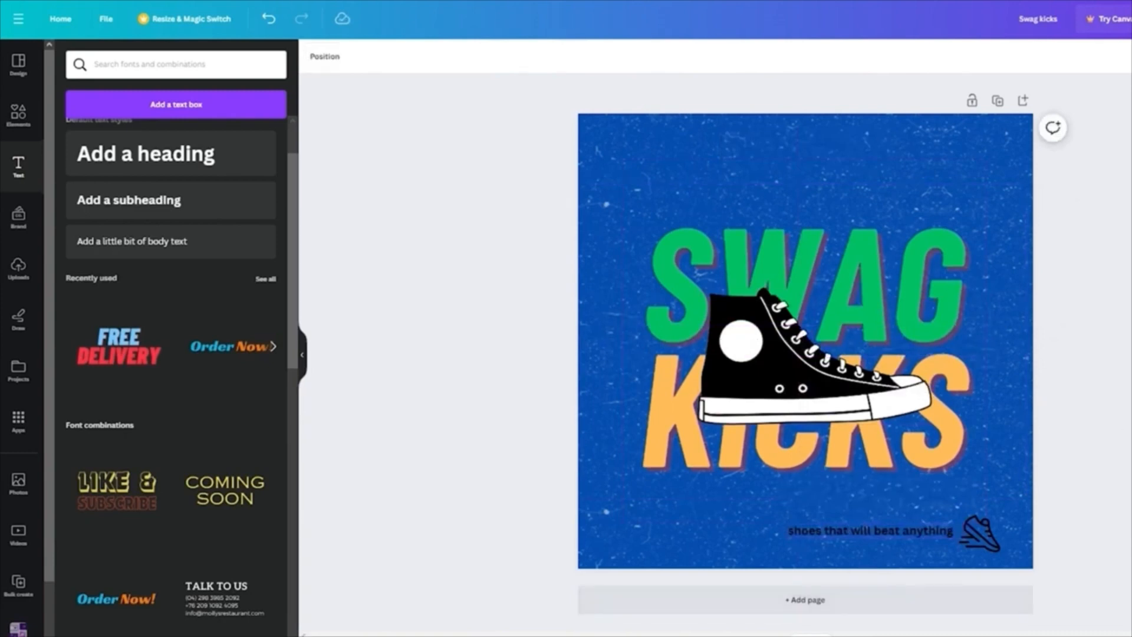
# Step: Download the design as a PNG and show the file in the browser's downloads list
pyautogui.moveTo(1129, 442); pyautogui.dragTo(445, 289)
pyautogui.click(446, 288)
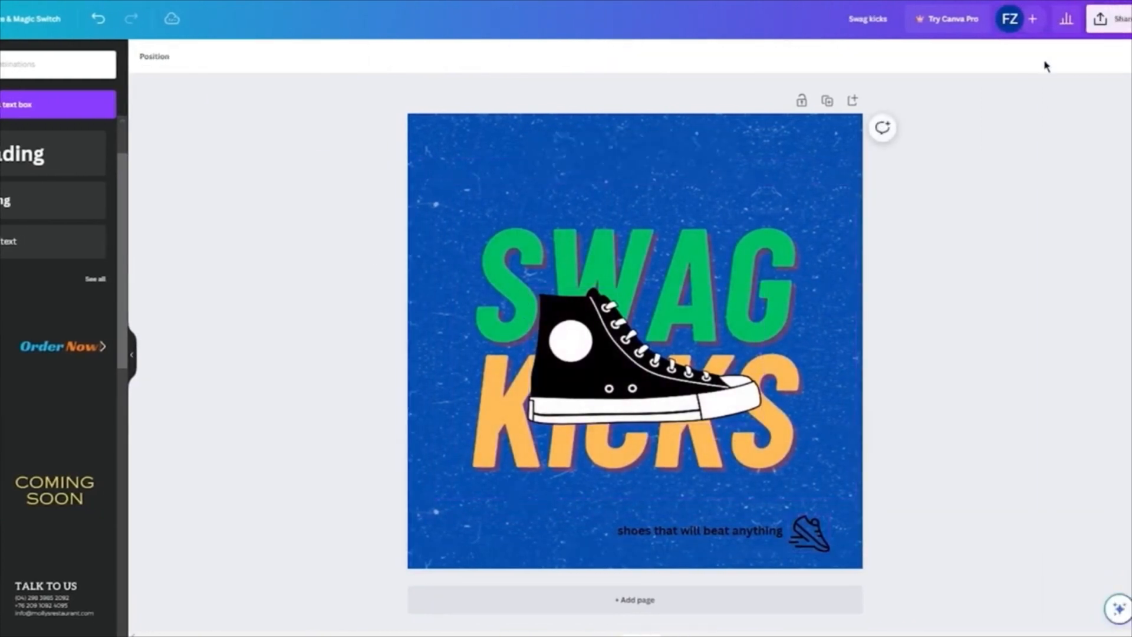
pyautogui.click(1110, 20)
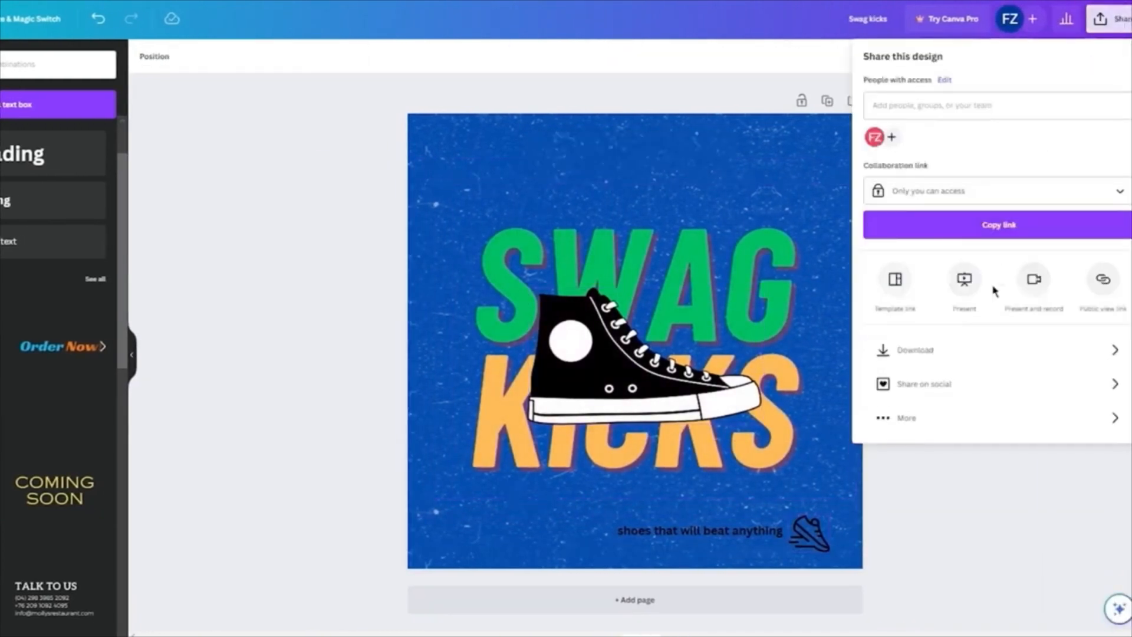
pyautogui.click(992, 356)
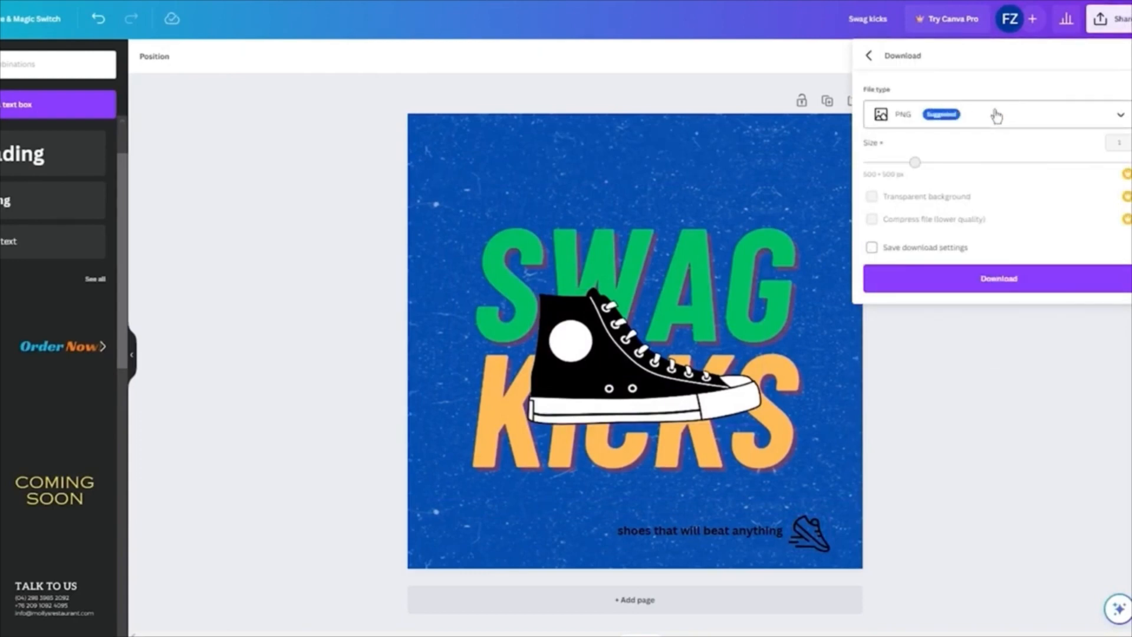
pyautogui.click(985, 283)
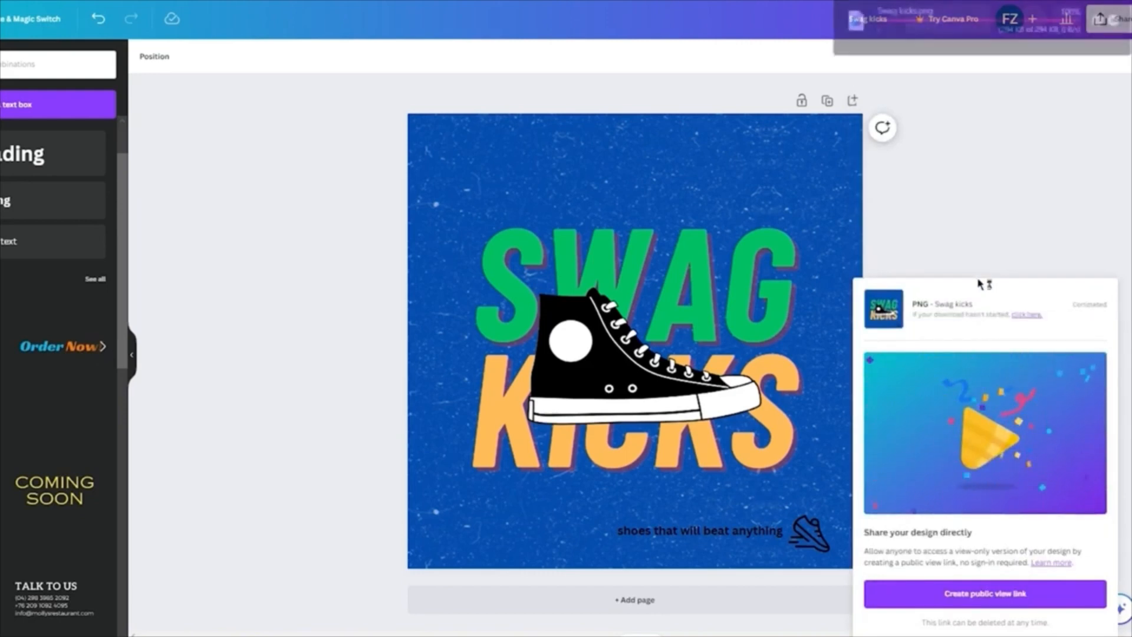
pyautogui.click(978, 222)
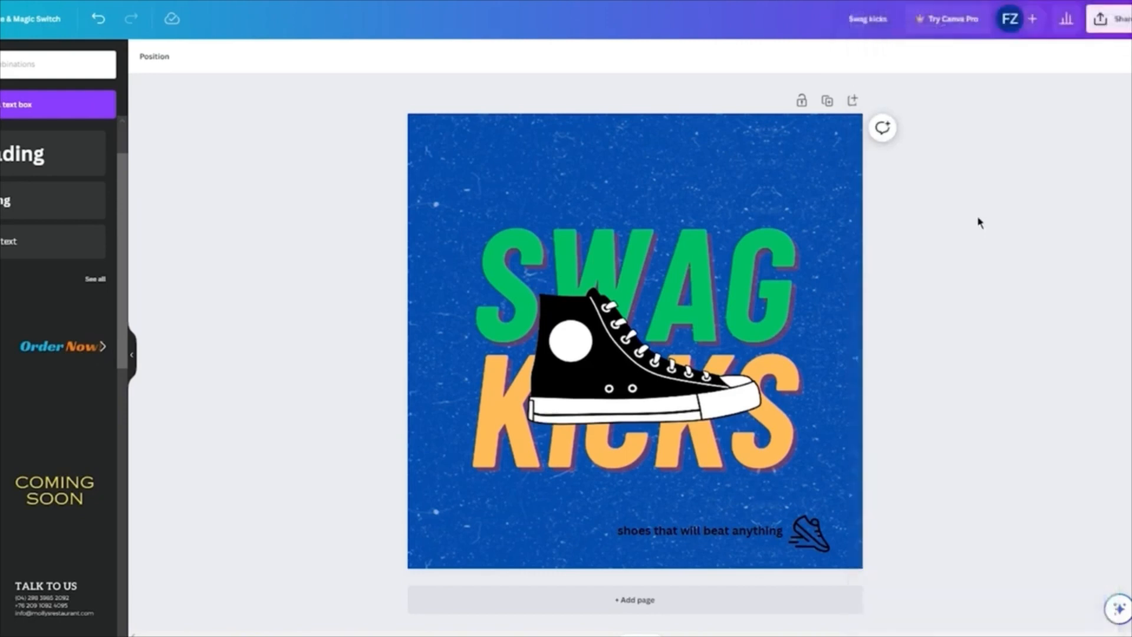
pyautogui.click(991, 1)
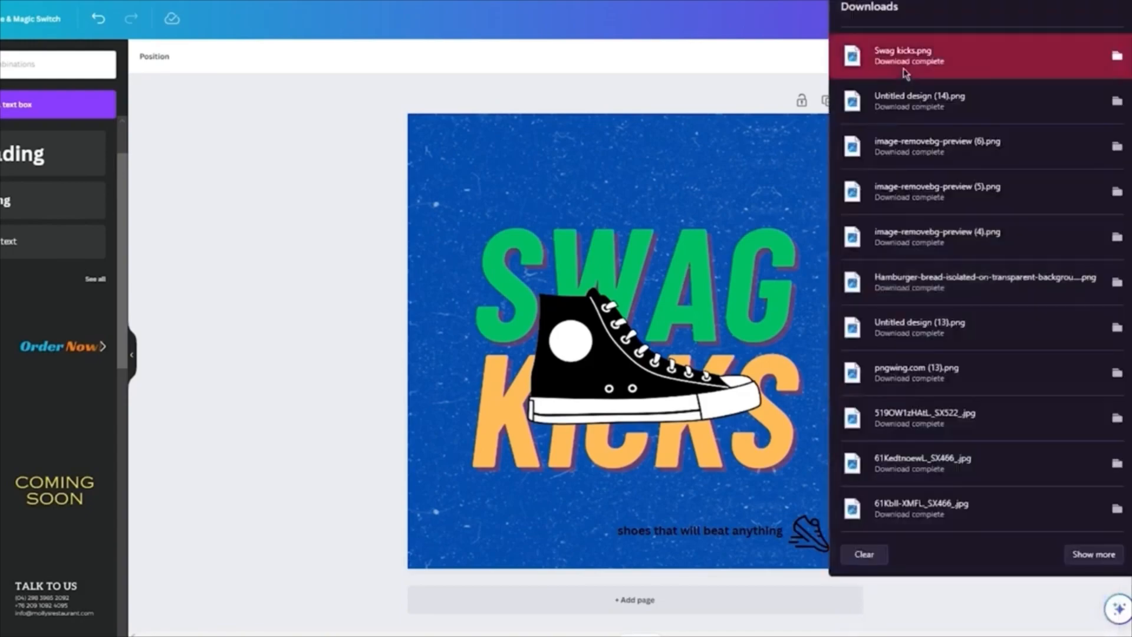
# Step: Open the downloaded Swag kicks.png and inspect the finished logo up close
pyautogui.click(904, 73)
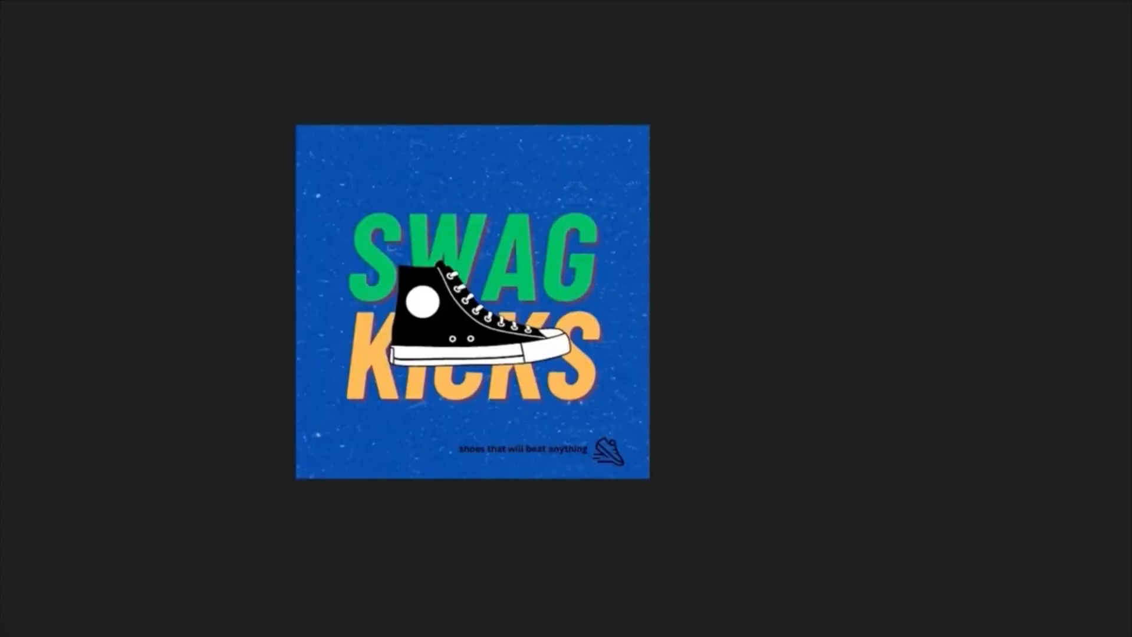
pyautogui.scroll(3, 608, 261)
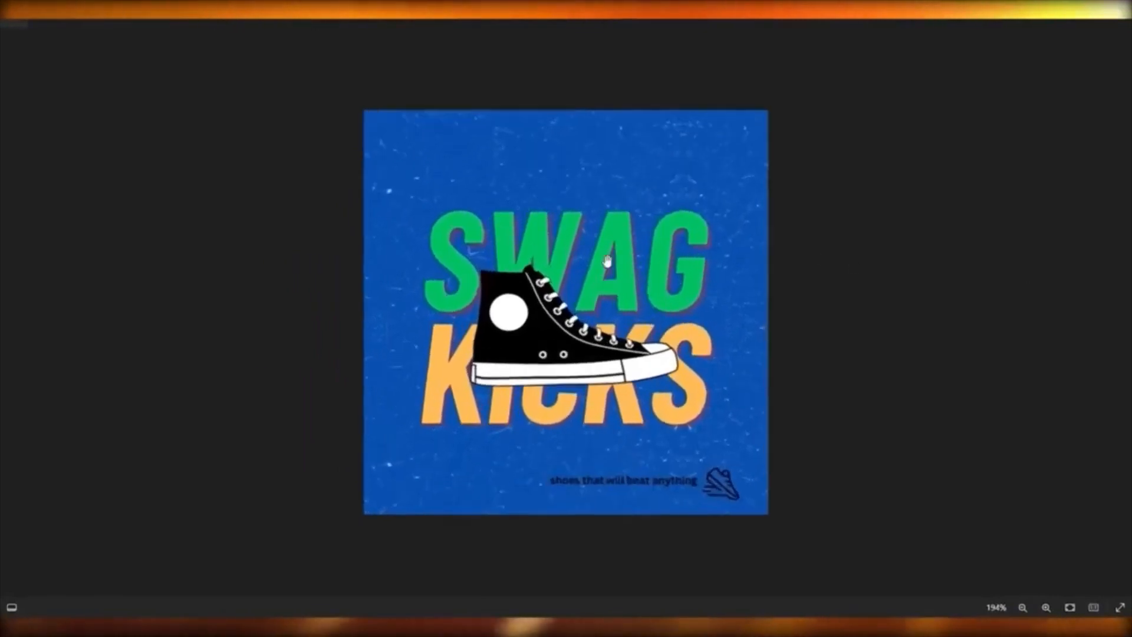
pyautogui.scroll(3, 607, 261)
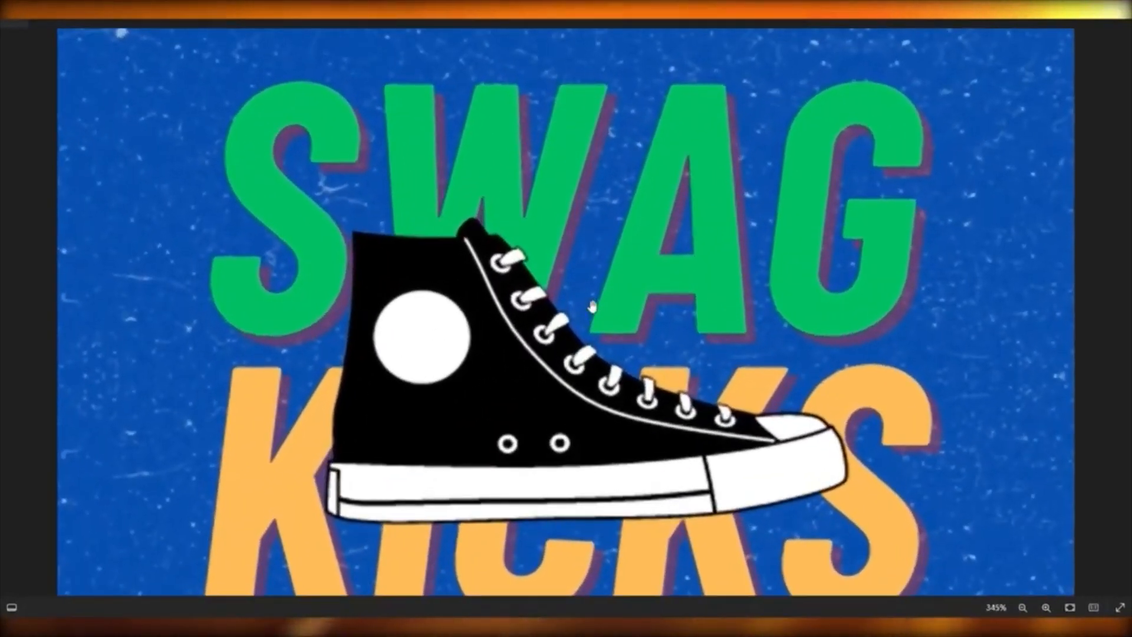
pyautogui.scroll(-3, 590, 310)
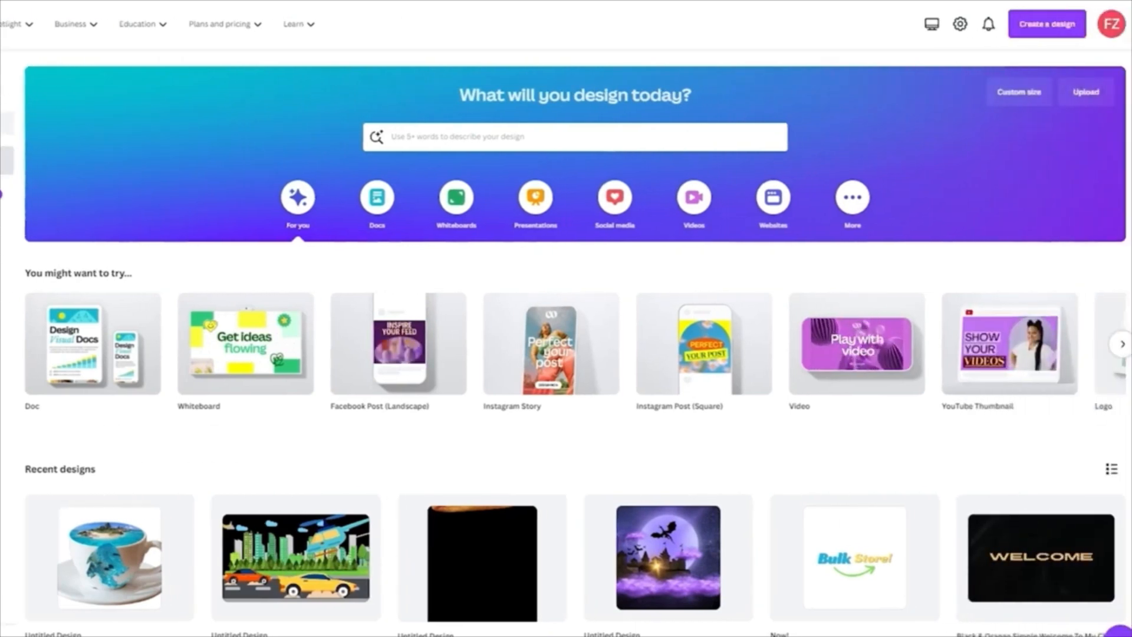
# Step: Open Canva's apps page and filter the apps to the AI-powered category
pyautogui.click(5, 330)
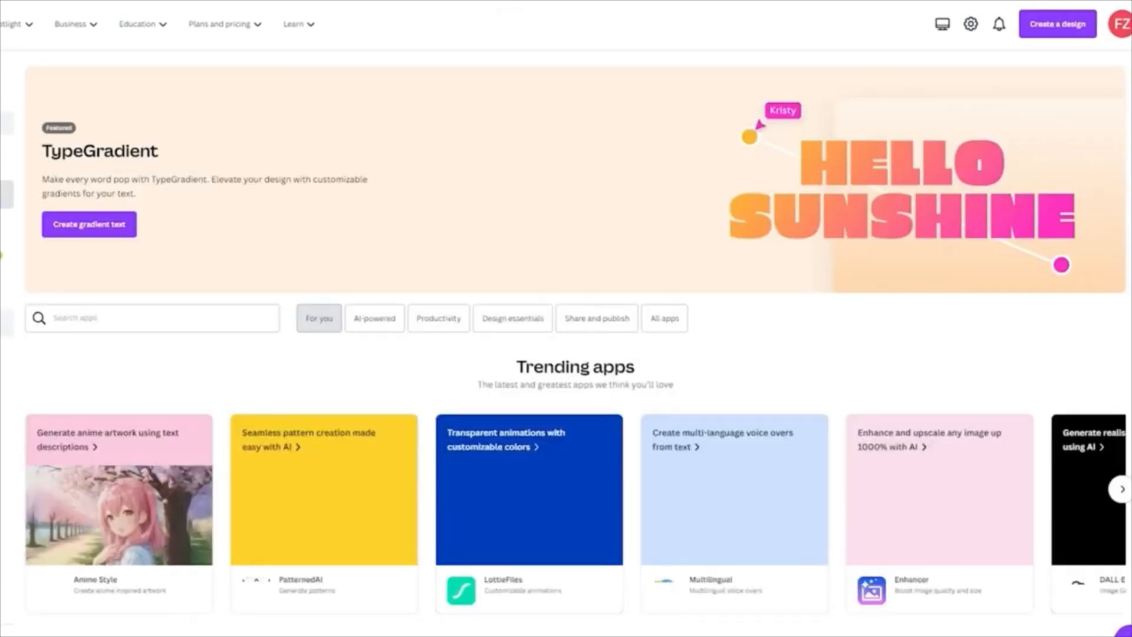
pyautogui.scroll(-1, 322, 340)
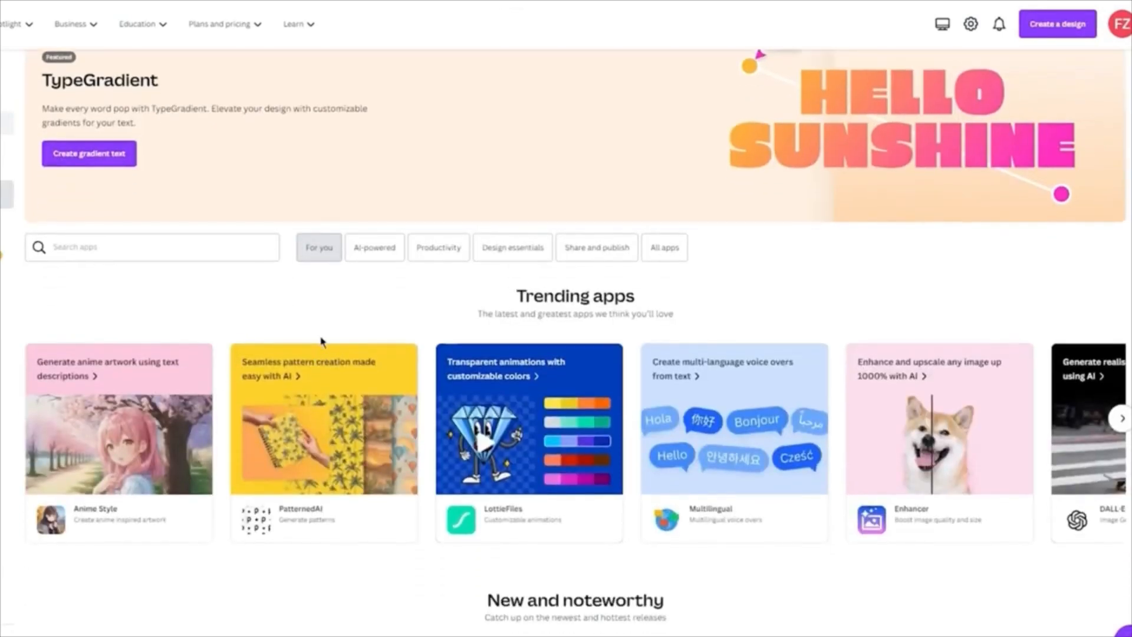
pyautogui.click(379, 254)
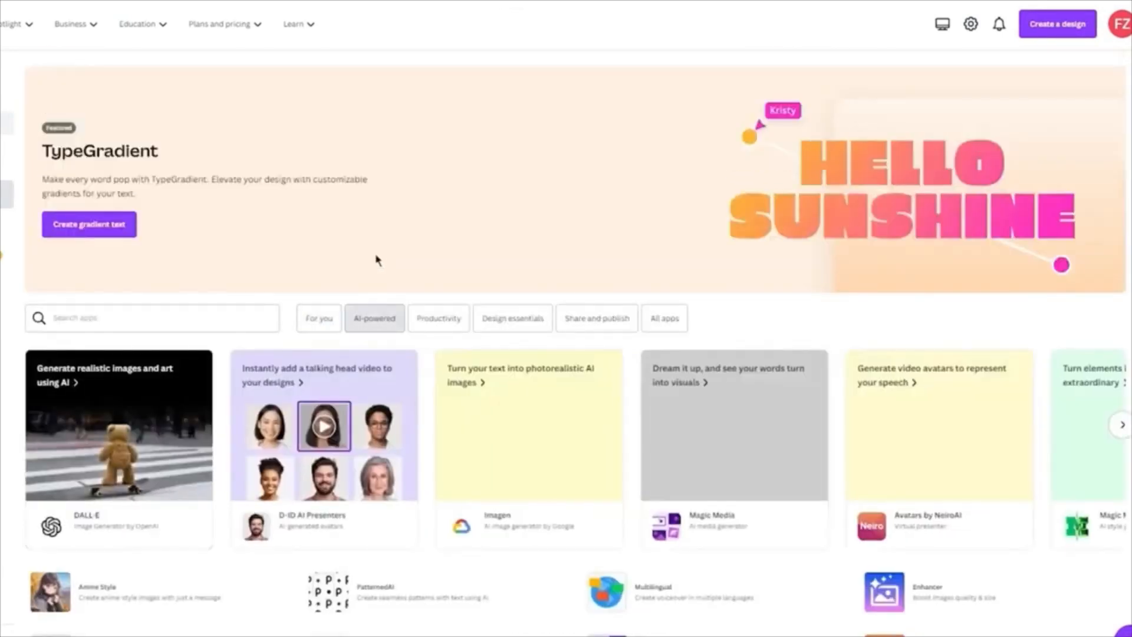
pyautogui.scroll(-2, 370, 272)
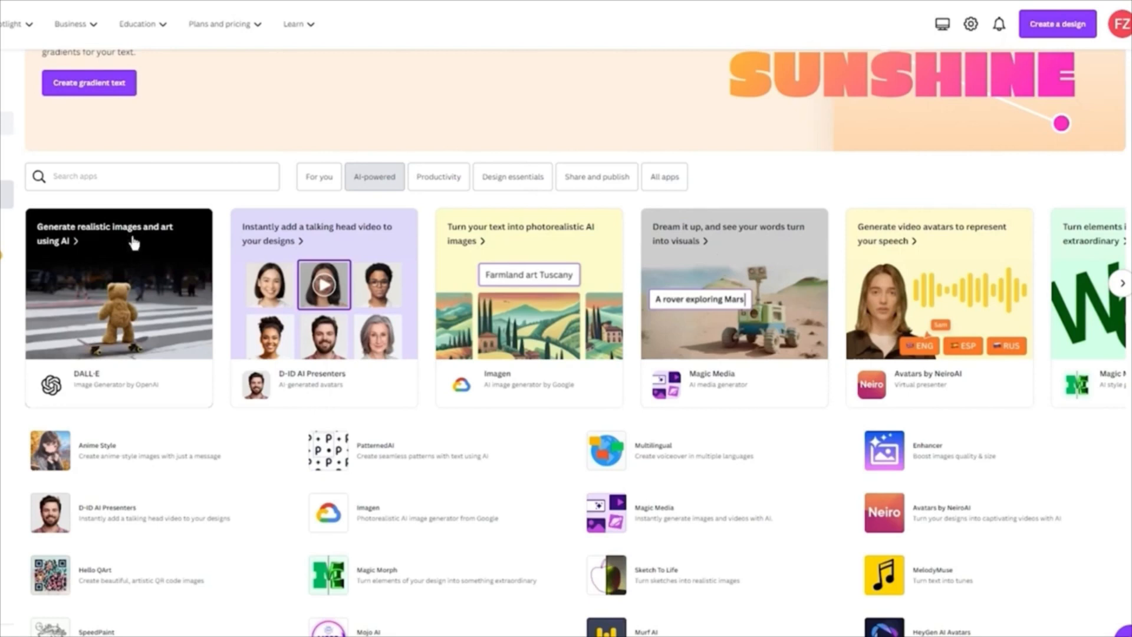
pyautogui.rightClick(738, 299)
pyautogui.click(776, 313)
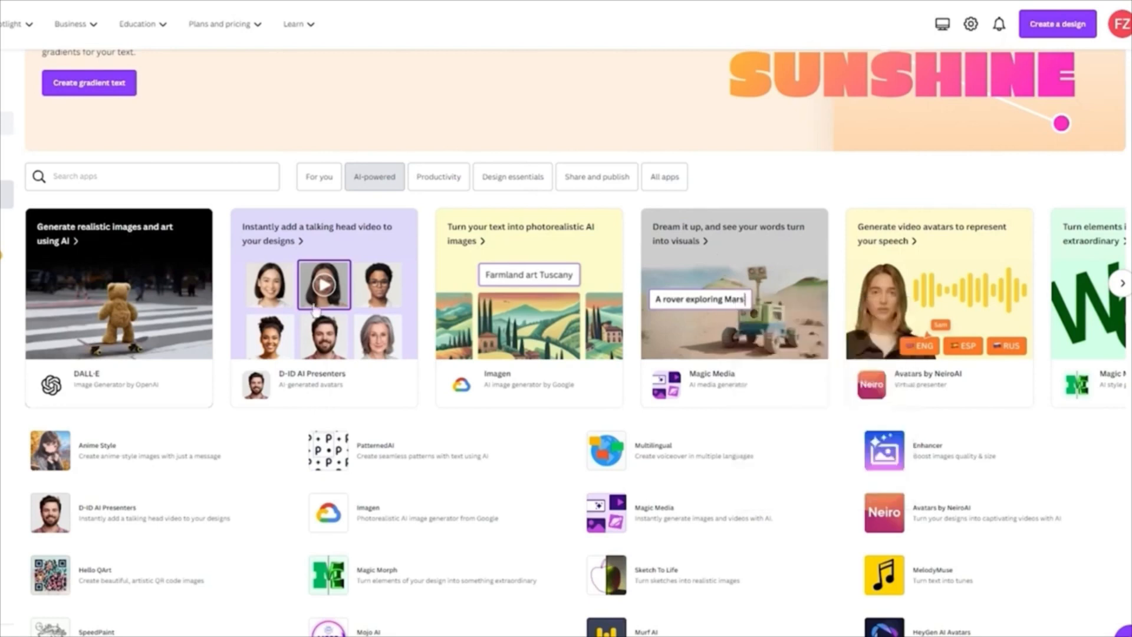
# Step: Open the DALL·E app's details, start a new design with it and close the details
pyautogui.click(84, 286)
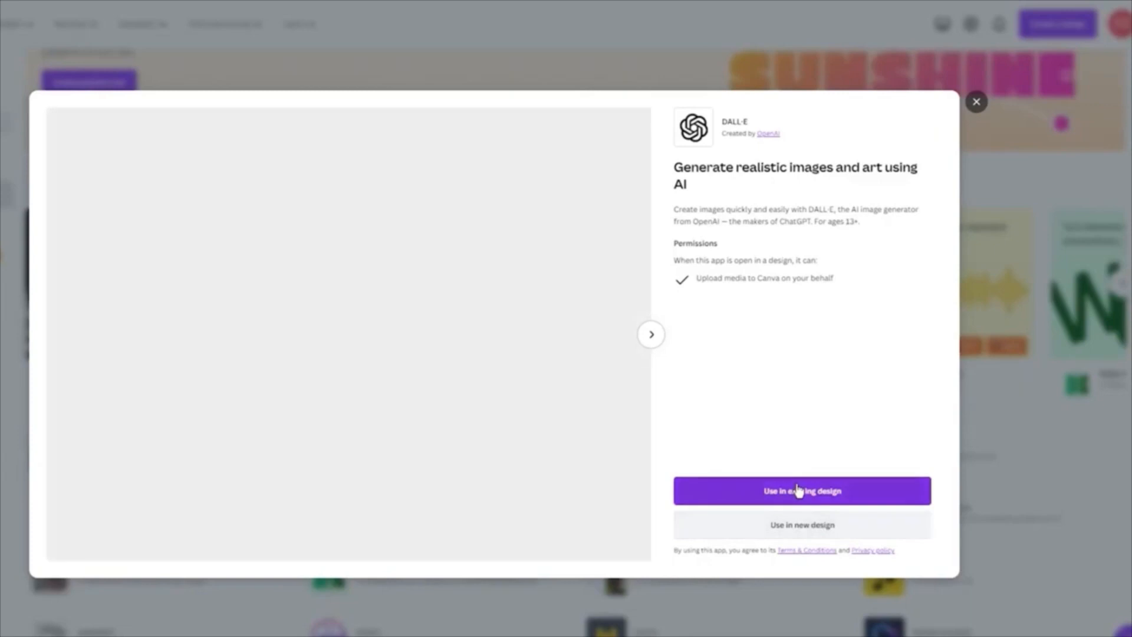
pyautogui.click(753, 492)
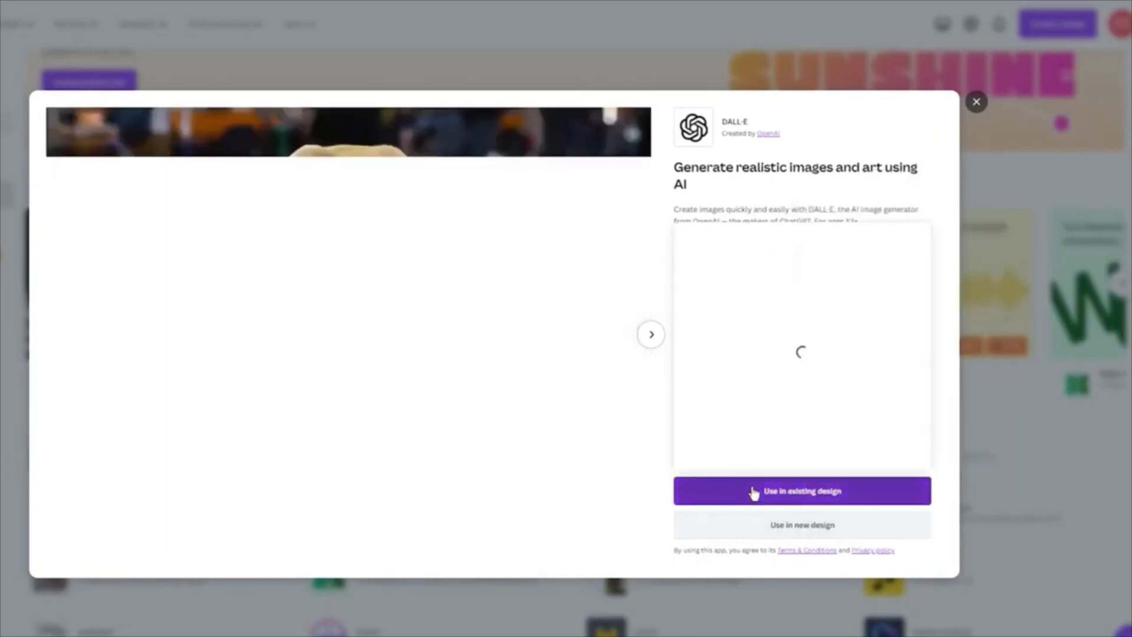
pyautogui.click(797, 228)
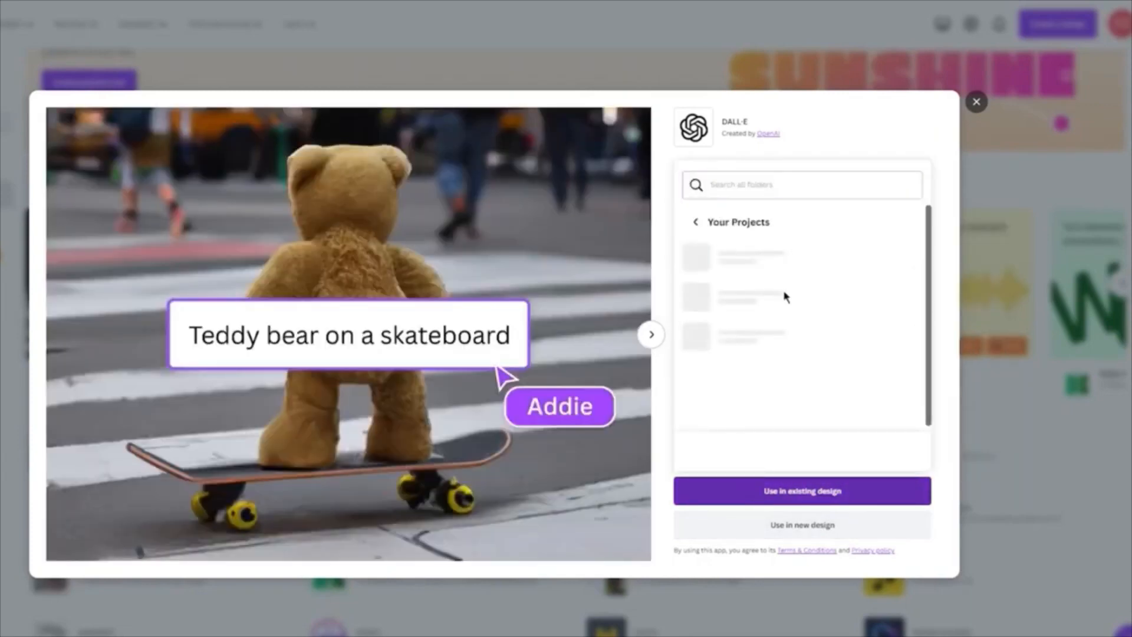
pyautogui.click(825, 535)
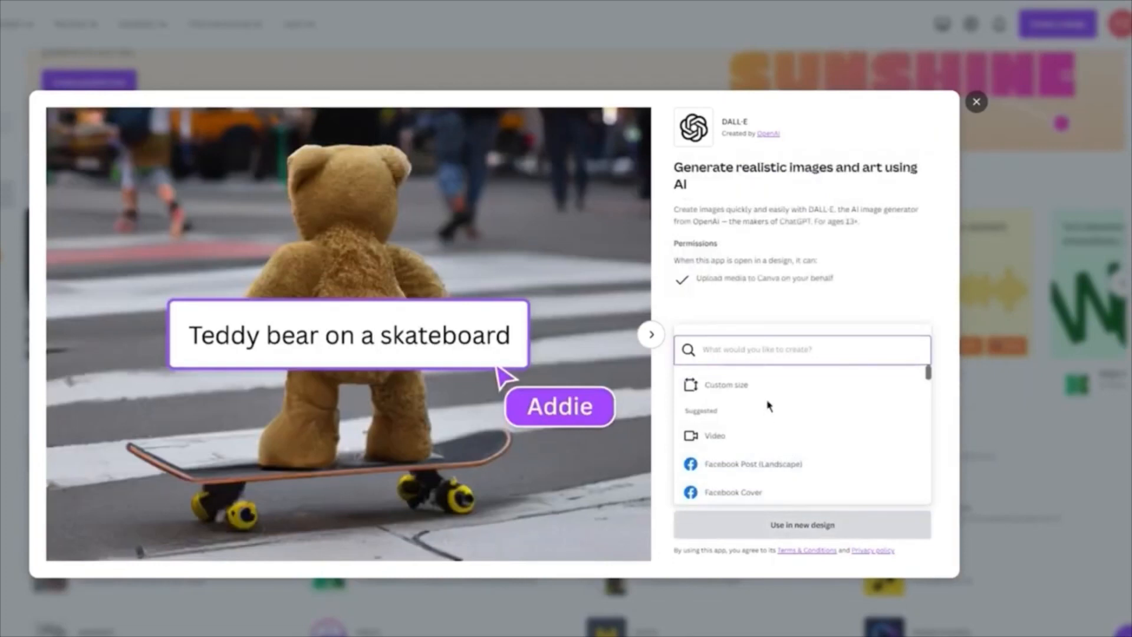
pyautogui.scroll(-3, 766, 466)
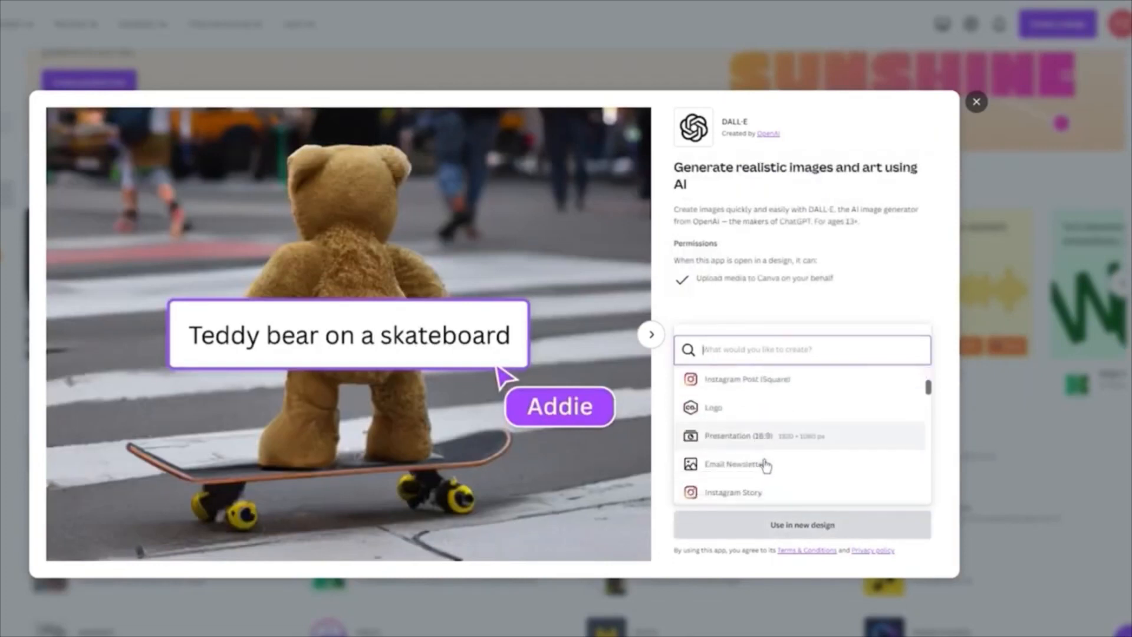
pyautogui.scroll(2, 773, 436)
pyautogui.click(773, 448)
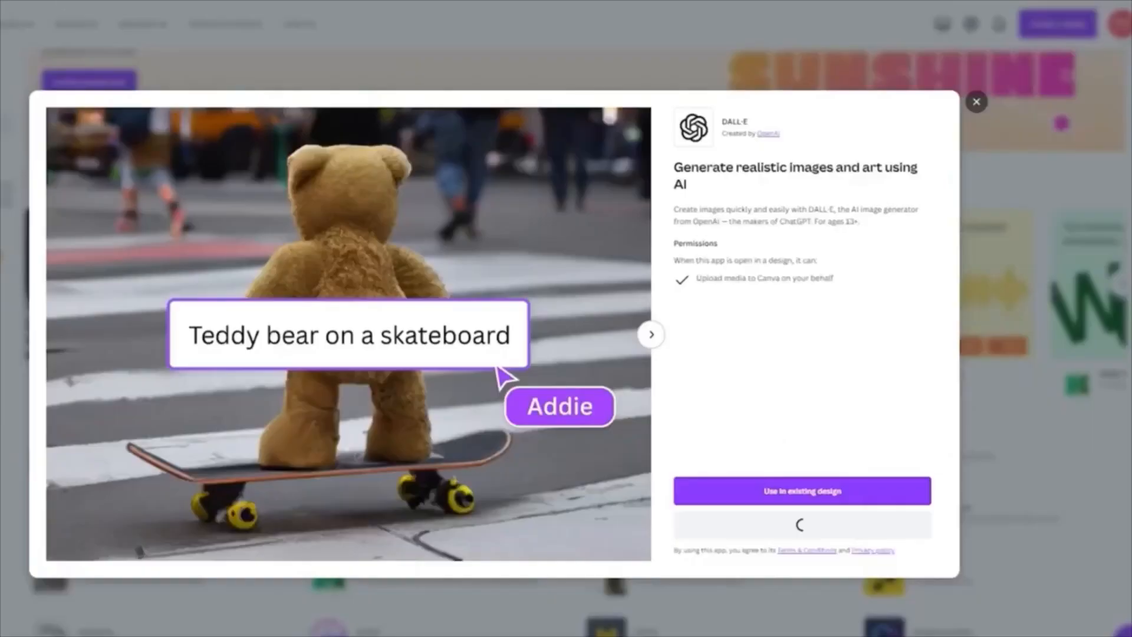
pyautogui.click(986, 238)
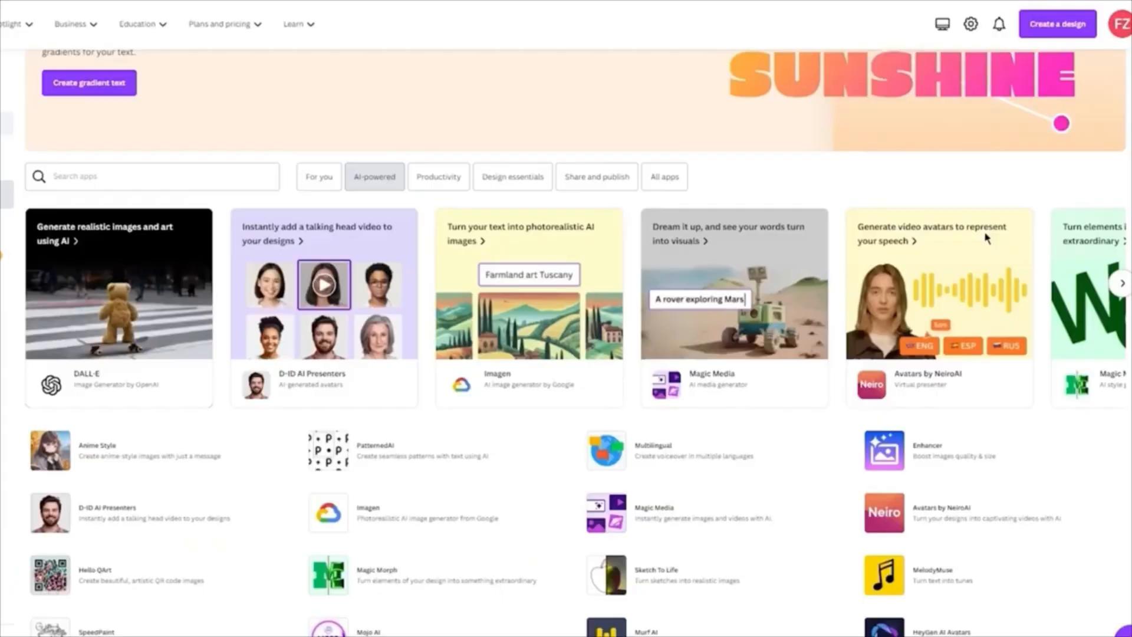
# Step: Open the Magic Media app and start using it in a new Instagram Post (Square) design
pyautogui.click(734, 354)
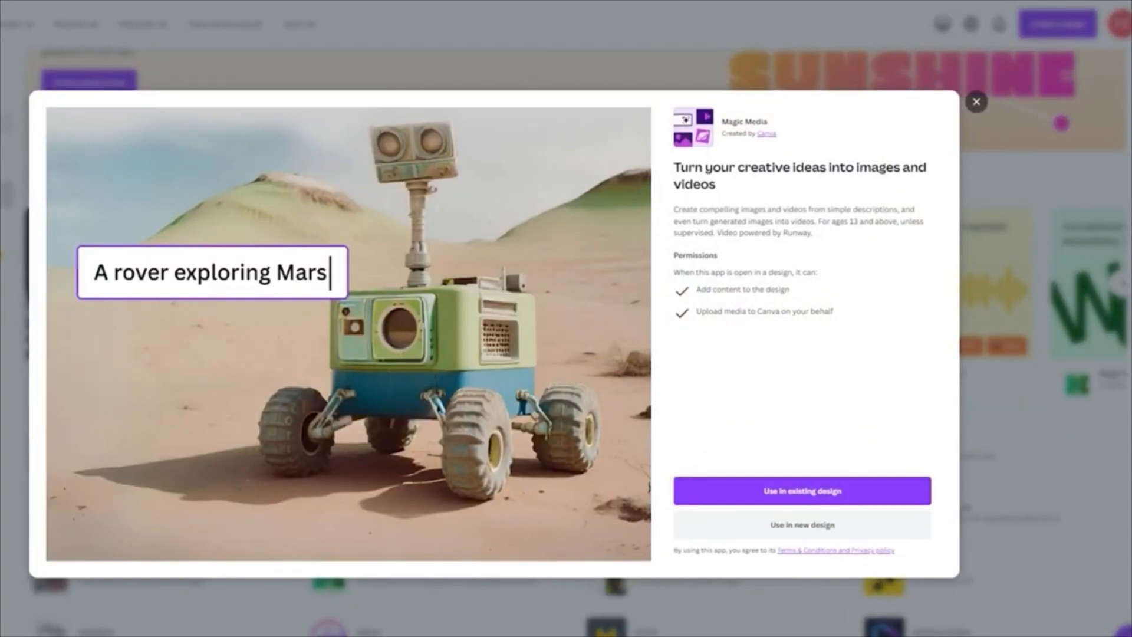
pyautogui.click(825, 523)
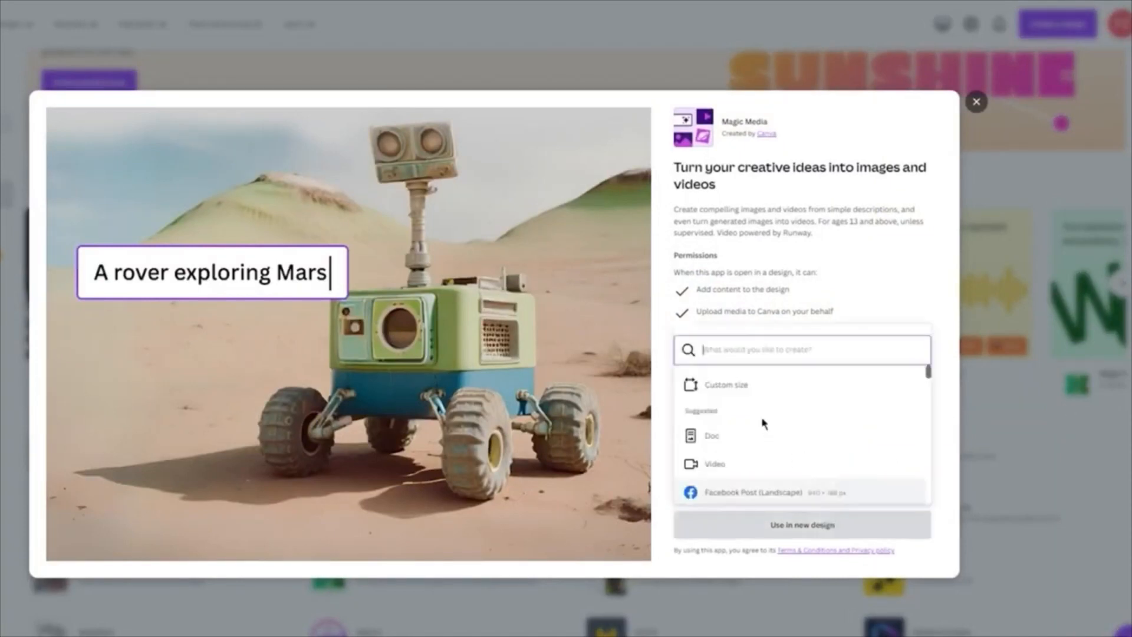
pyautogui.scroll(-3, 768, 419)
pyautogui.click(768, 409)
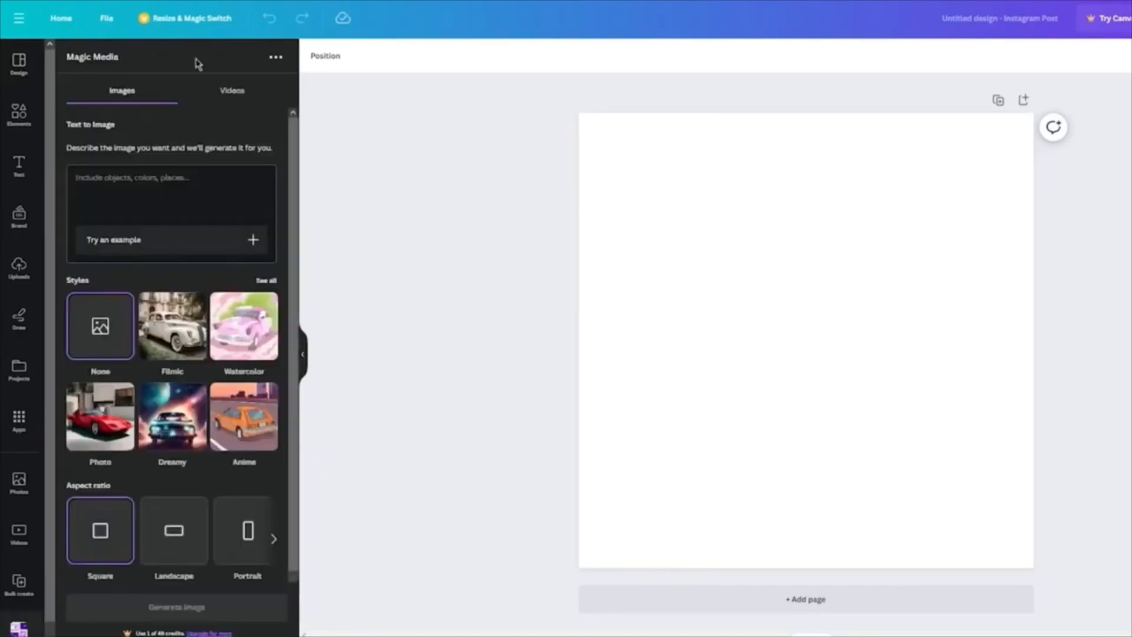
# Step: Compare Magic Media's image and video generation options and look through the available image aspect ratios
pyautogui.click(183, 160)
pyautogui.click(260, 94)
pyautogui.click(147, 95)
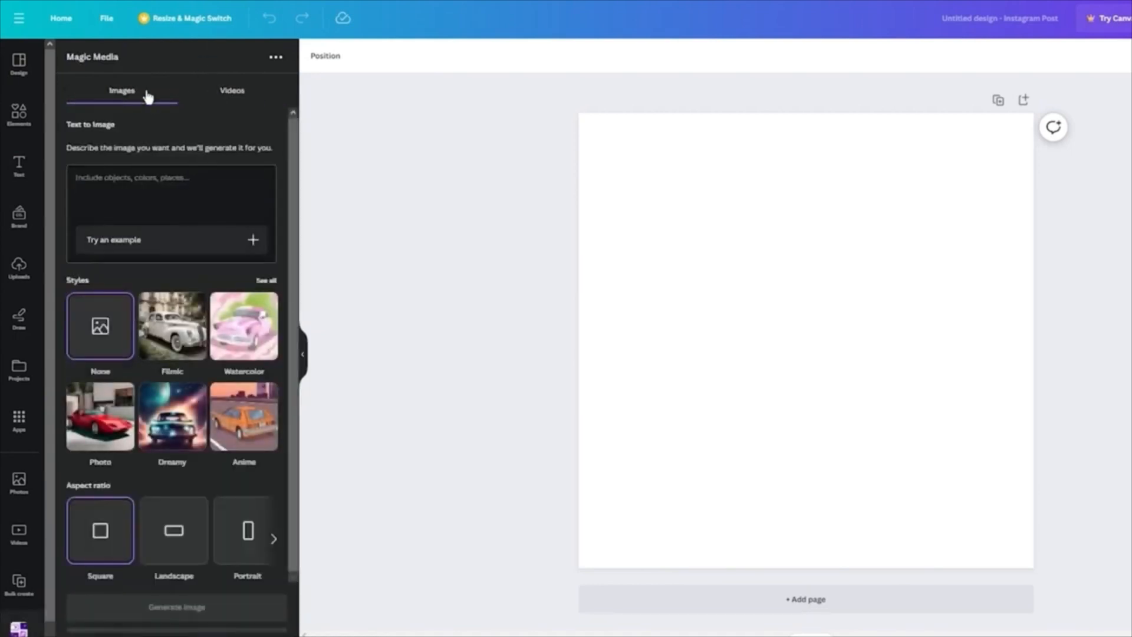
pyautogui.click(232, 90)
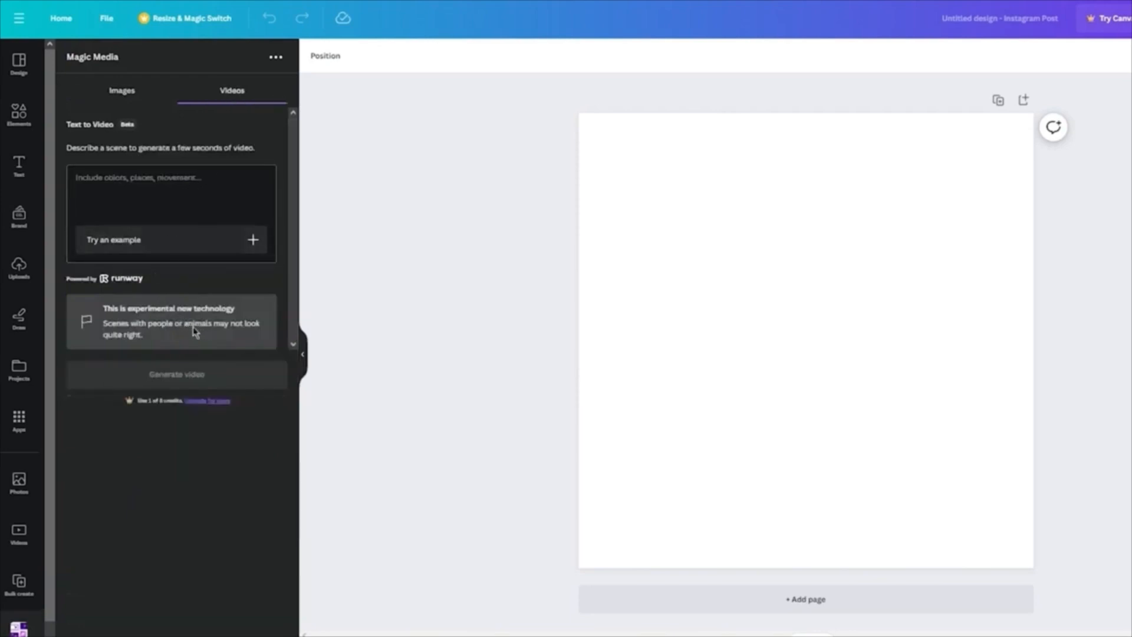
pyautogui.click(120, 95)
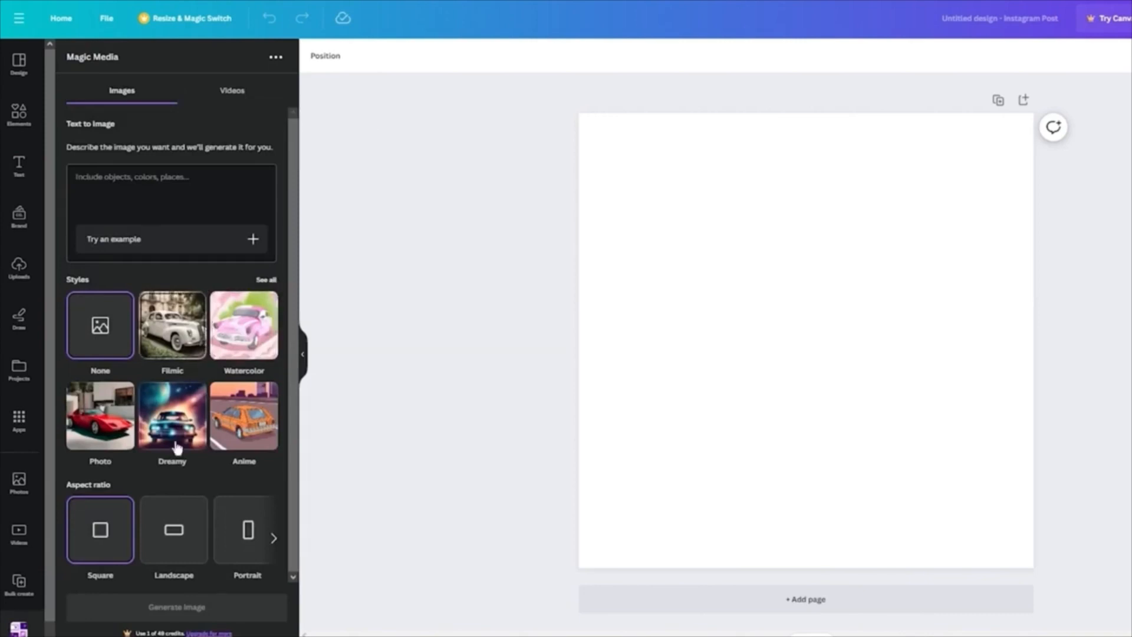
pyautogui.click(274, 540)
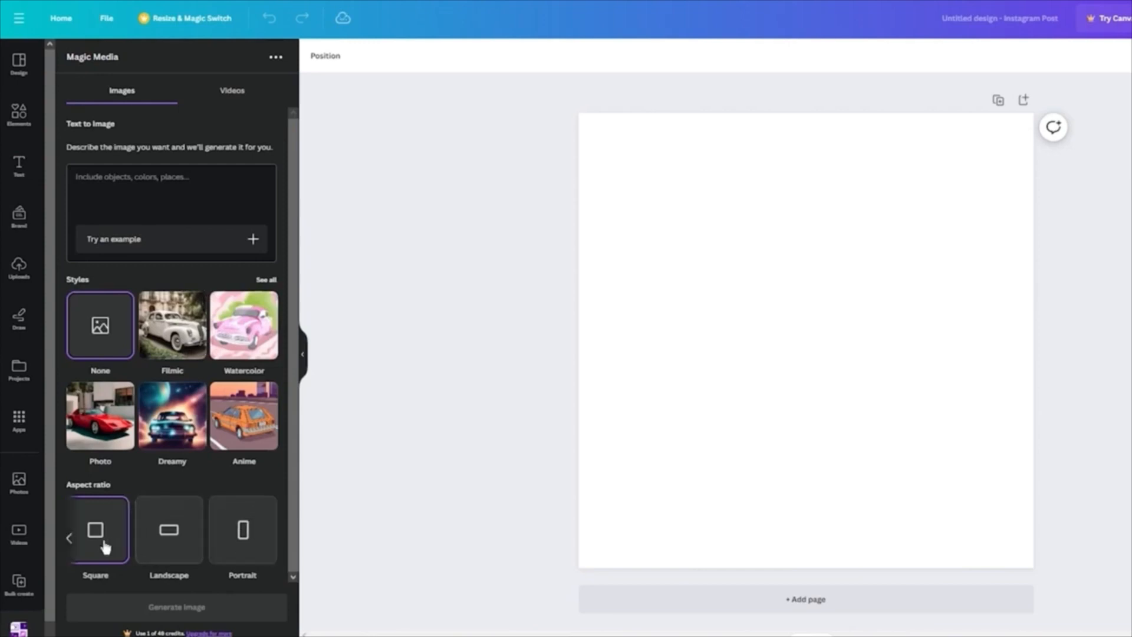
# Step: Browse the full list of Magic Media image styles and choose the Vibrant photography style
pyautogui.click(267, 281)
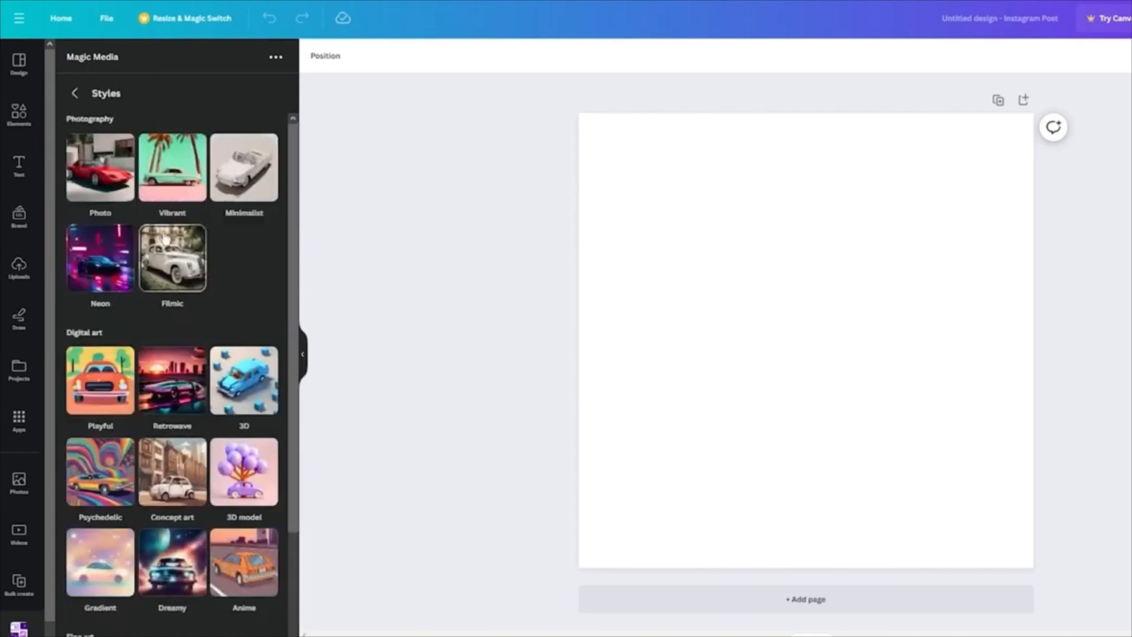
pyautogui.scroll(-3, 192, 270)
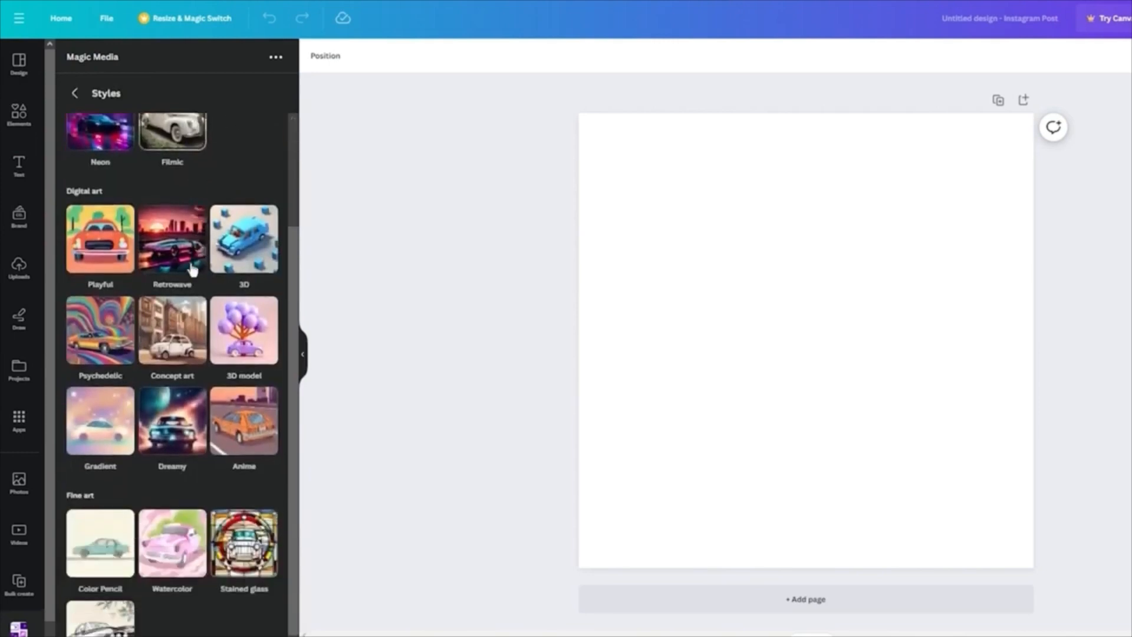
pyautogui.scroll(-1, 171, 324)
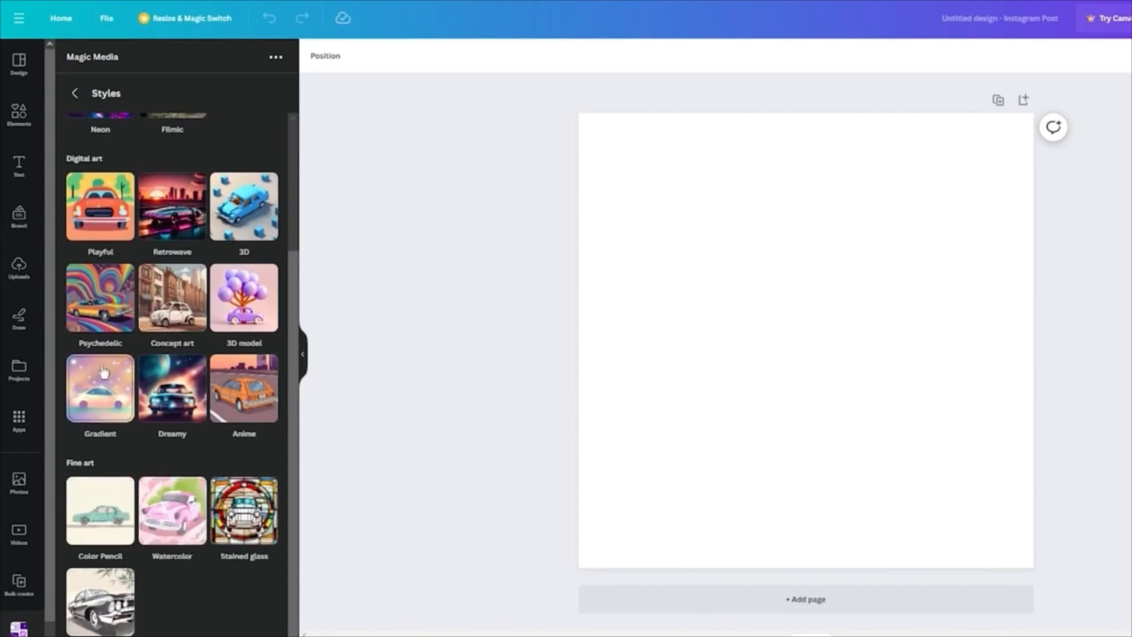
pyautogui.scroll(4, 103, 370)
pyautogui.click(171, 168)
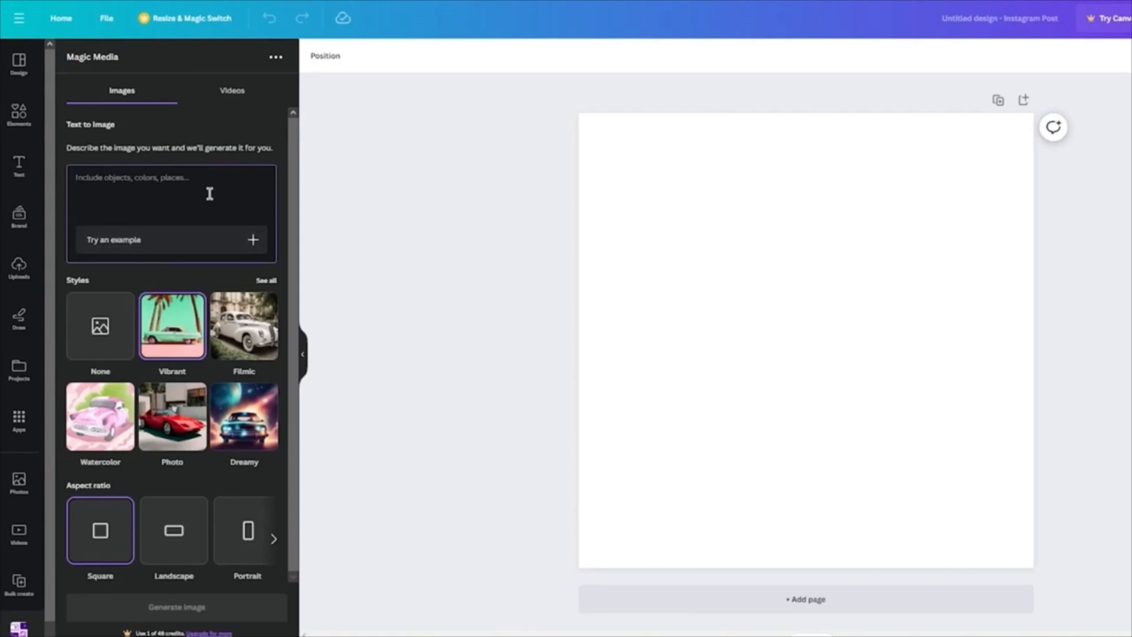
pyautogui.click(253, 239)
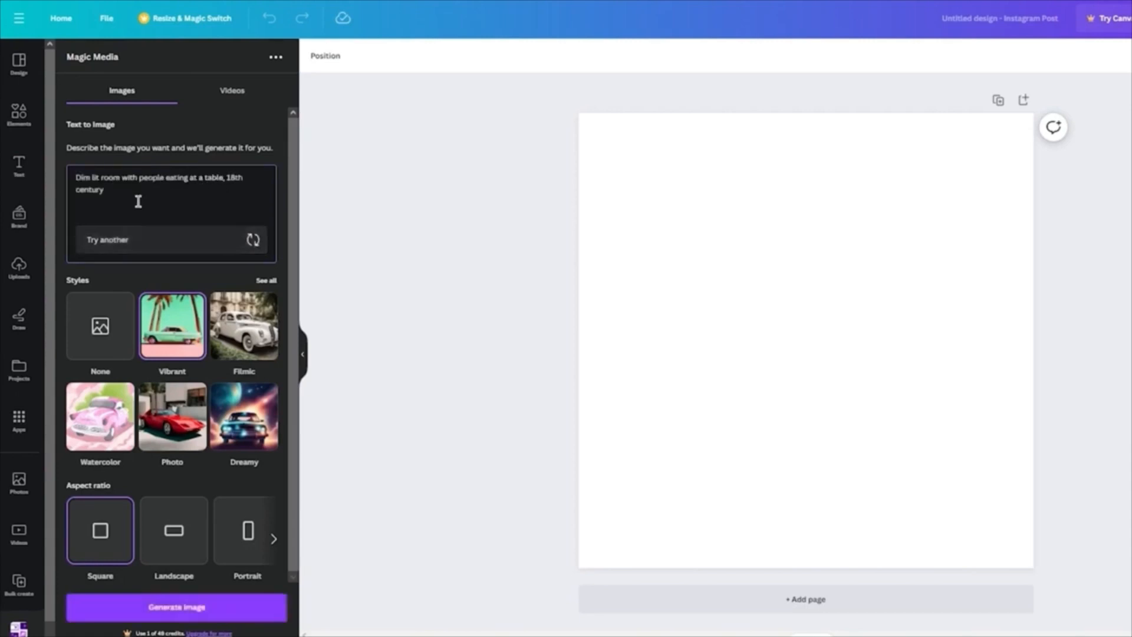
pyautogui.tripleClick(100, 186)
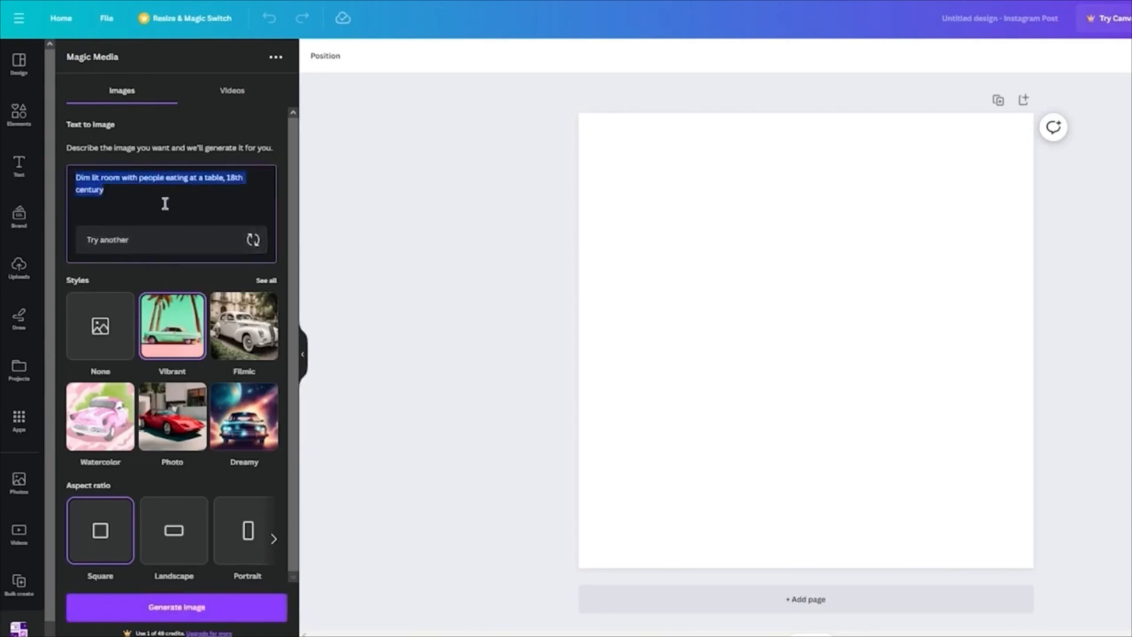
pyautogui.press('BackSpace')
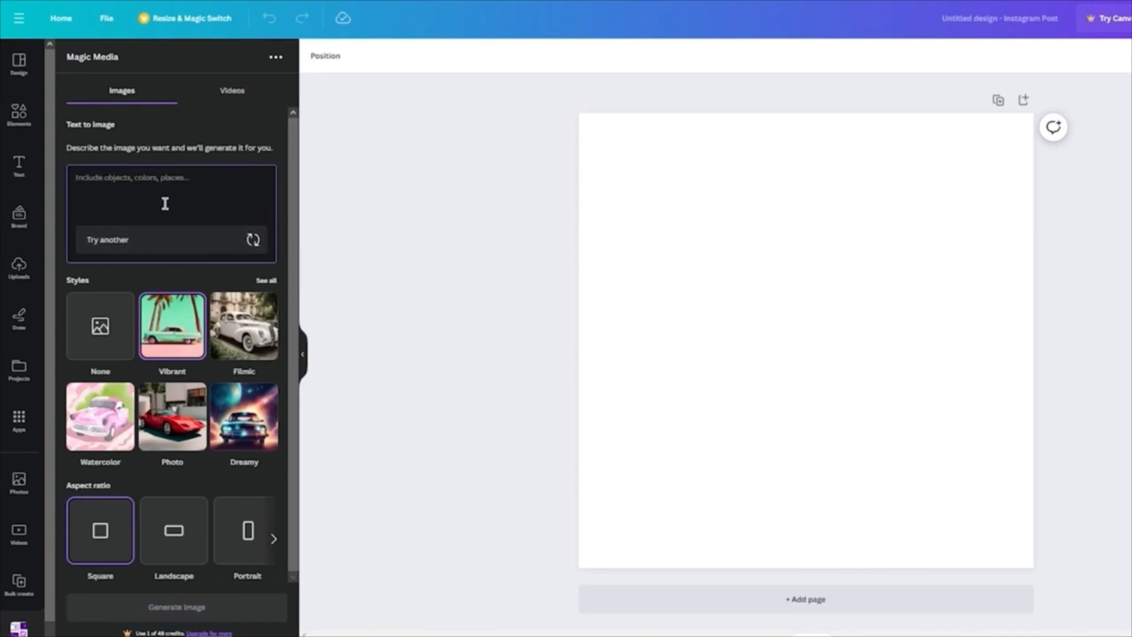
# Step: Generate images from the prompt "5 people standing on a hill, camera panned at their backs, landscape, retro, sunny, city life in front of them, cadillace beside them"
pyautogui.write('S')
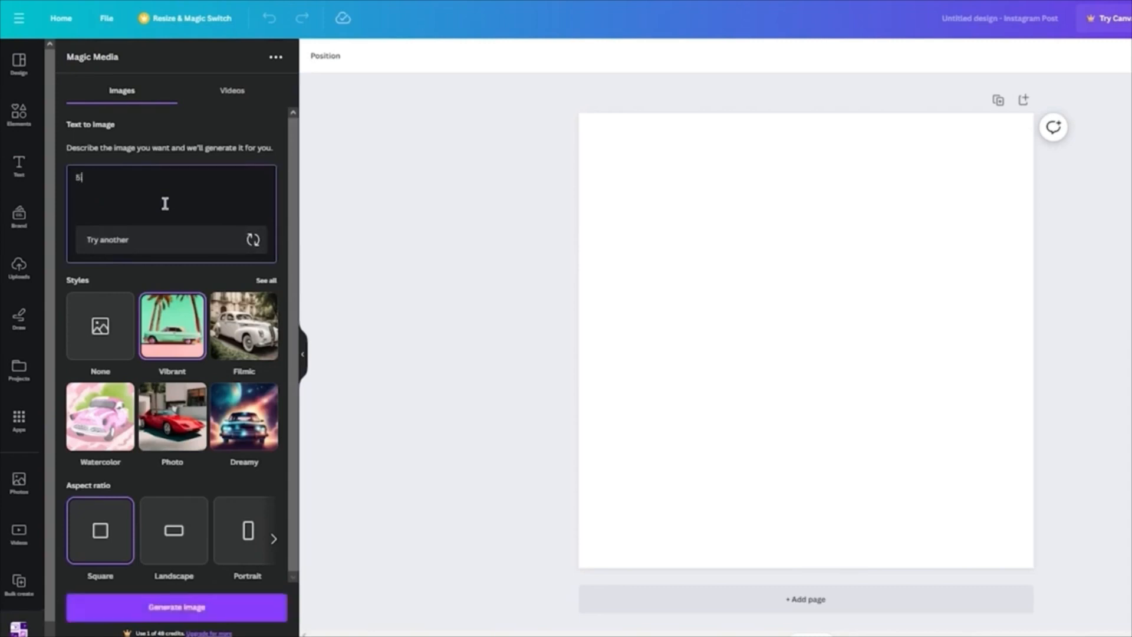
pyautogui.write(' people standing on a hill, camera pa')
pyautogui.write('nned at their')
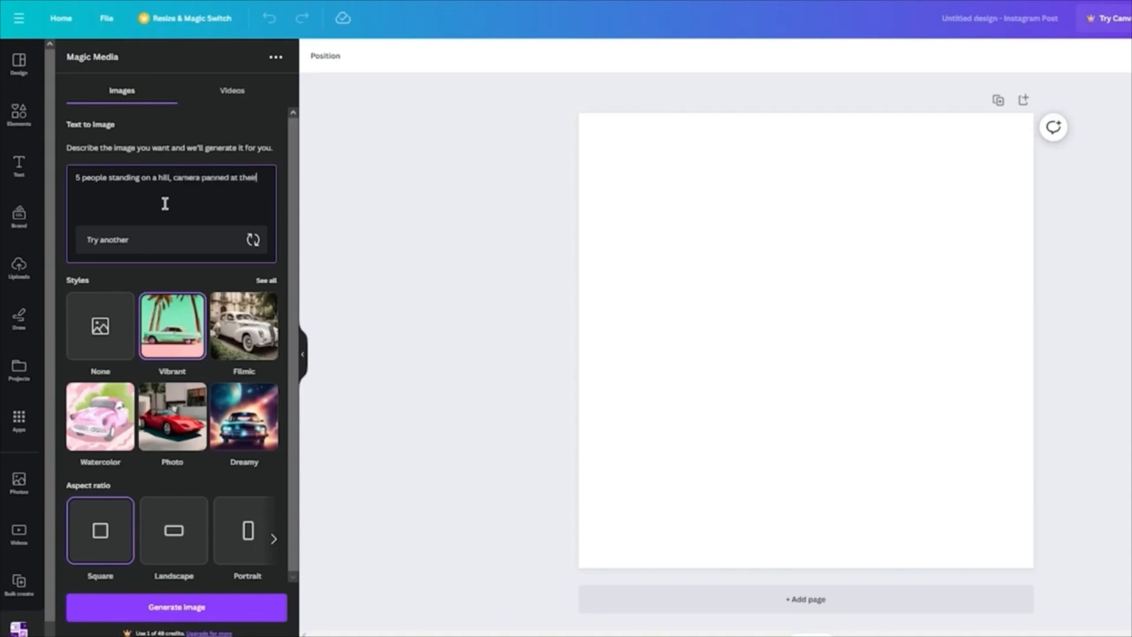
pyautogui.write(' backs, land')
pyautogui.write('scape, retro, sunny, city life in front o')
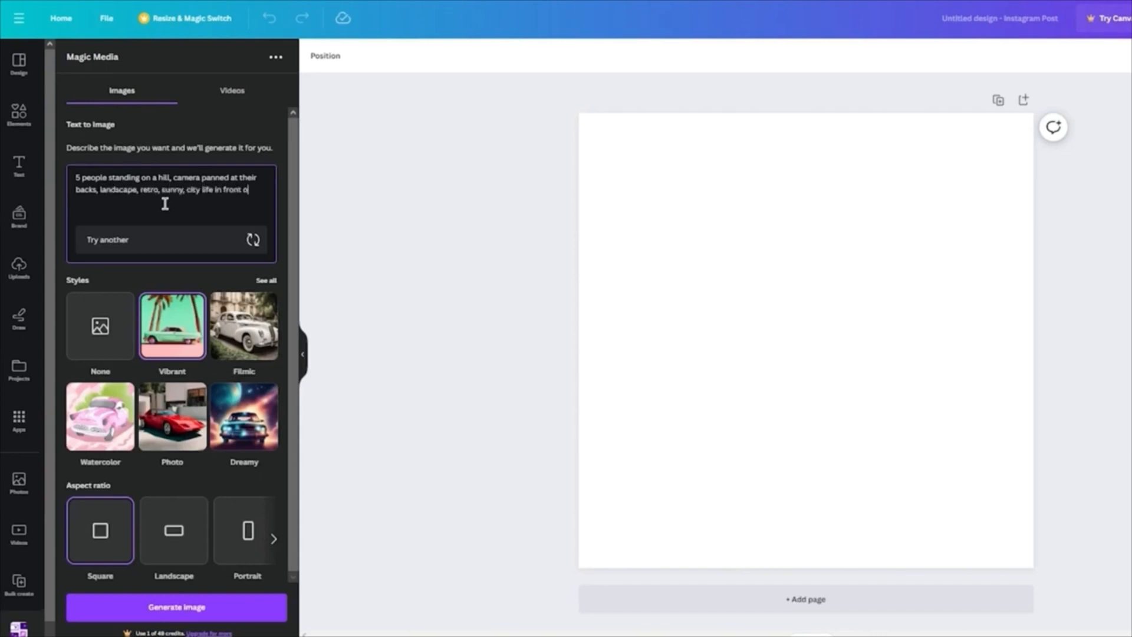
pyautogui.write('m, cadillacs')
pyautogui.click(207, 607)
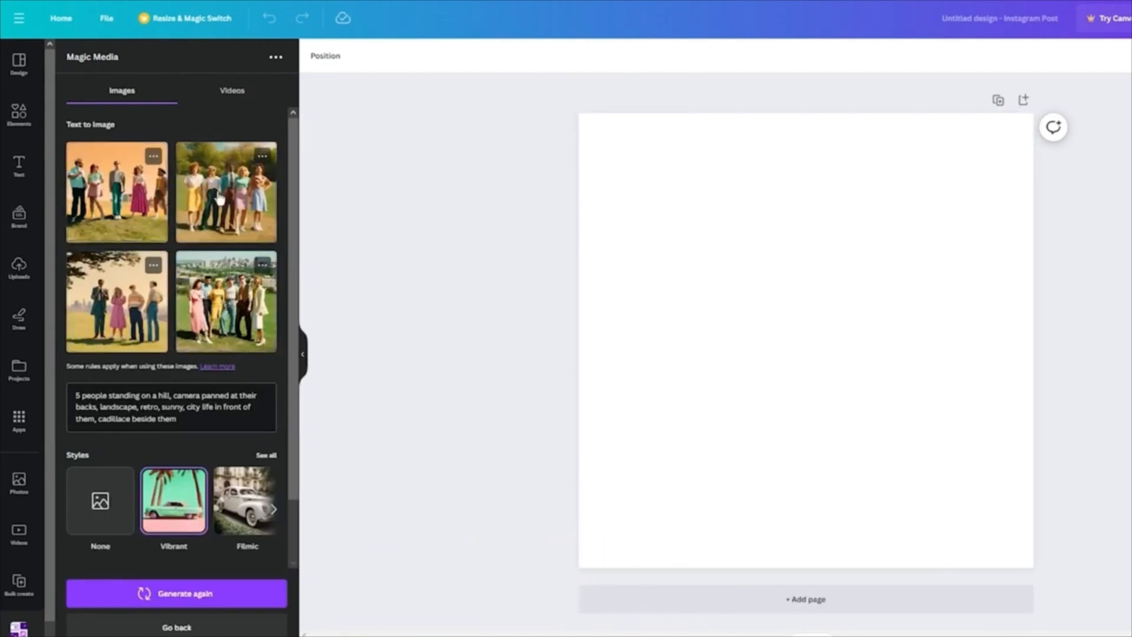
# Step: Place the generated image of the group with the city skyline behind them onto the blank page
pyautogui.moveTo(230, 306); pyautogui.dragTo(771, 292)
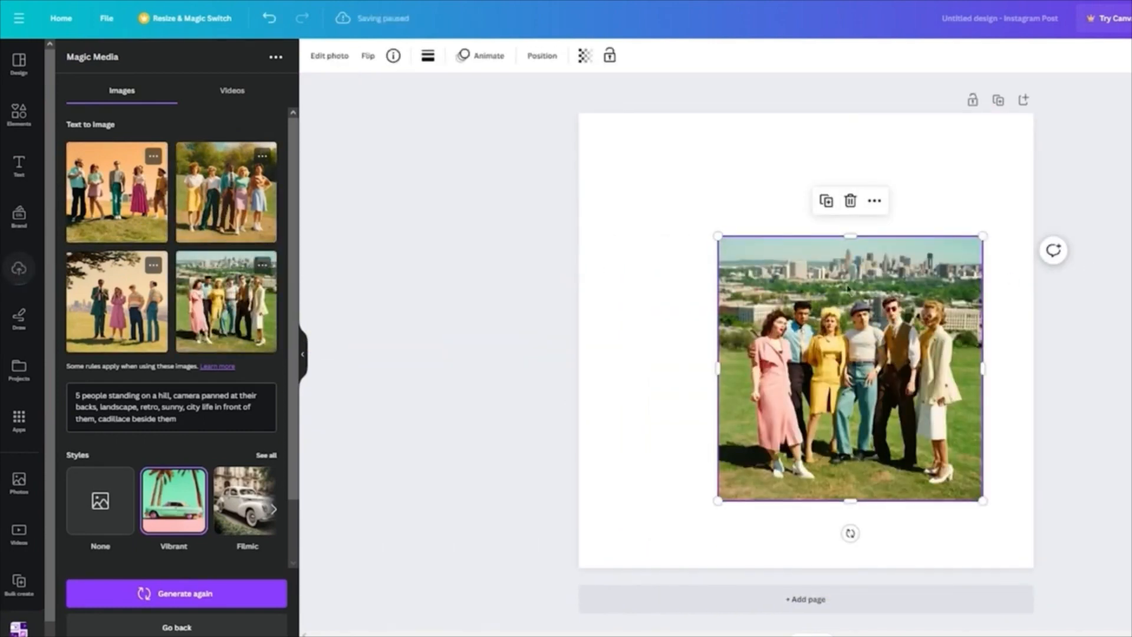
# Step: Move the generated city-skyline group image to the page corner and enlarge it to fill the whole page
pyautogui.moveTo(730, 241); pyautogui.dragTo(546, 157)
pyautogui.moveTo(983, 500); pyautogui.dragTo(1019, 568)
pyautogui.moveTo(595, 552); pyautogui.dragTo(569, 568)
pyautogui.click(508, 526)
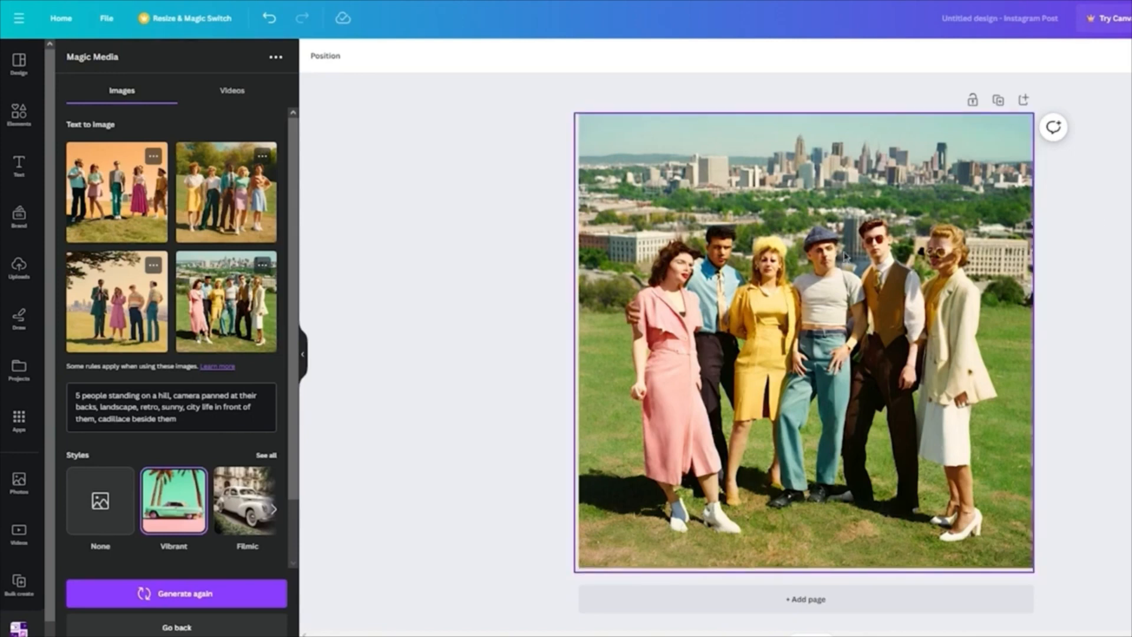
pyautogui.moveTo(464, 137); pyautogui.dragTo(1131, 461)
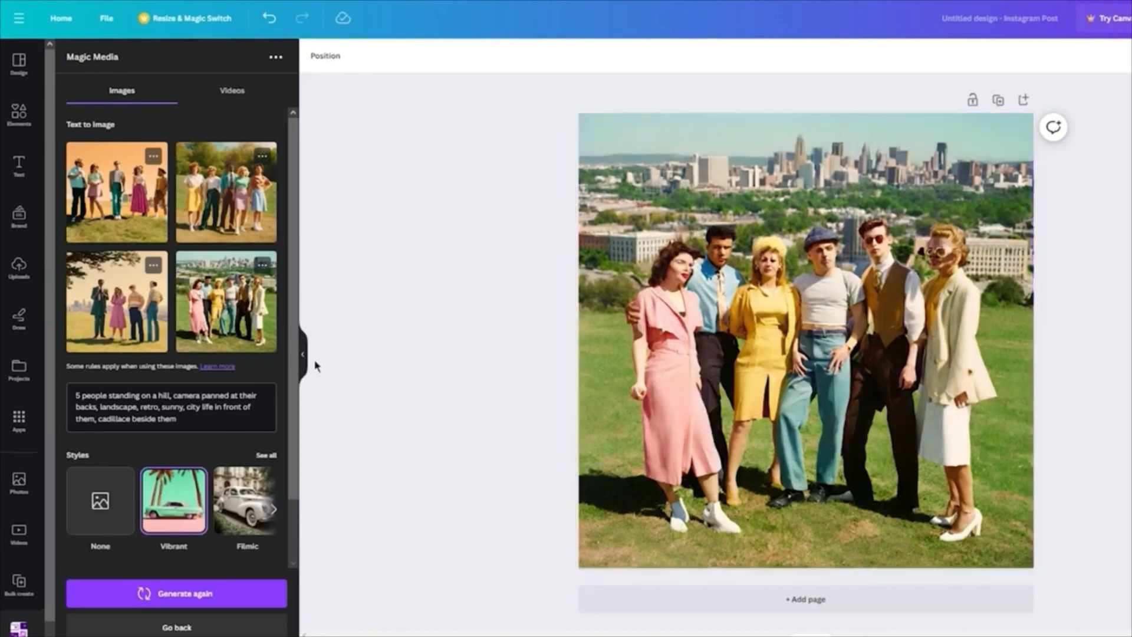
# Step: Choose the Neon photography style from the full Magic Media style list and regenerate the images from the same prompt
pyautogui.scroll(-1, 140, 263)
pyautogui.scroll(-2, 139, 262)
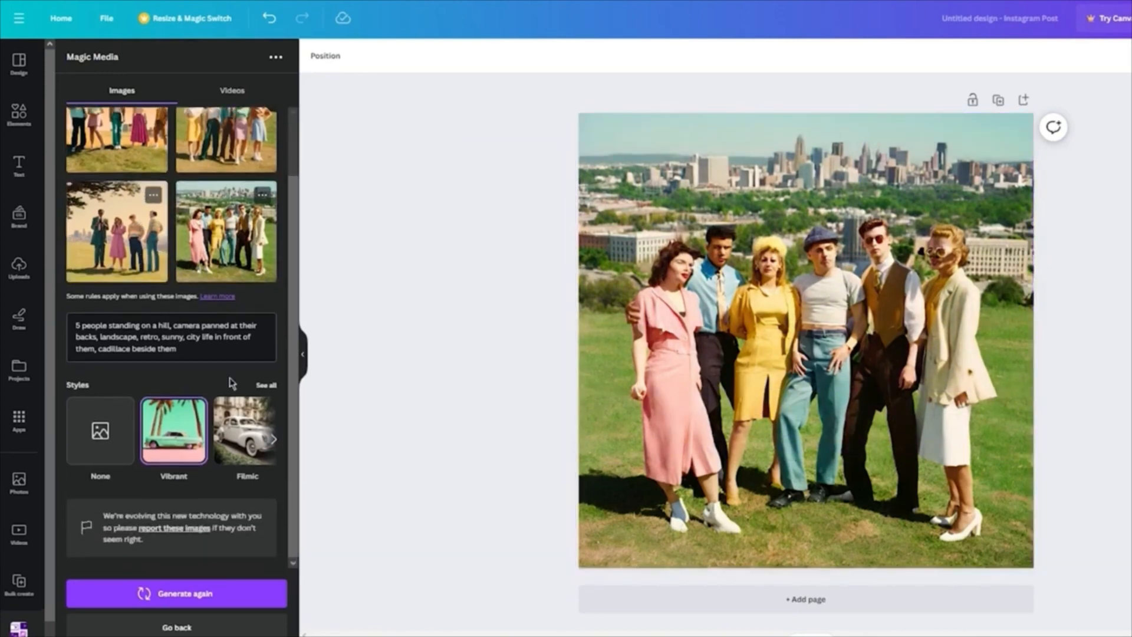
pyautogui.click(279, 446)
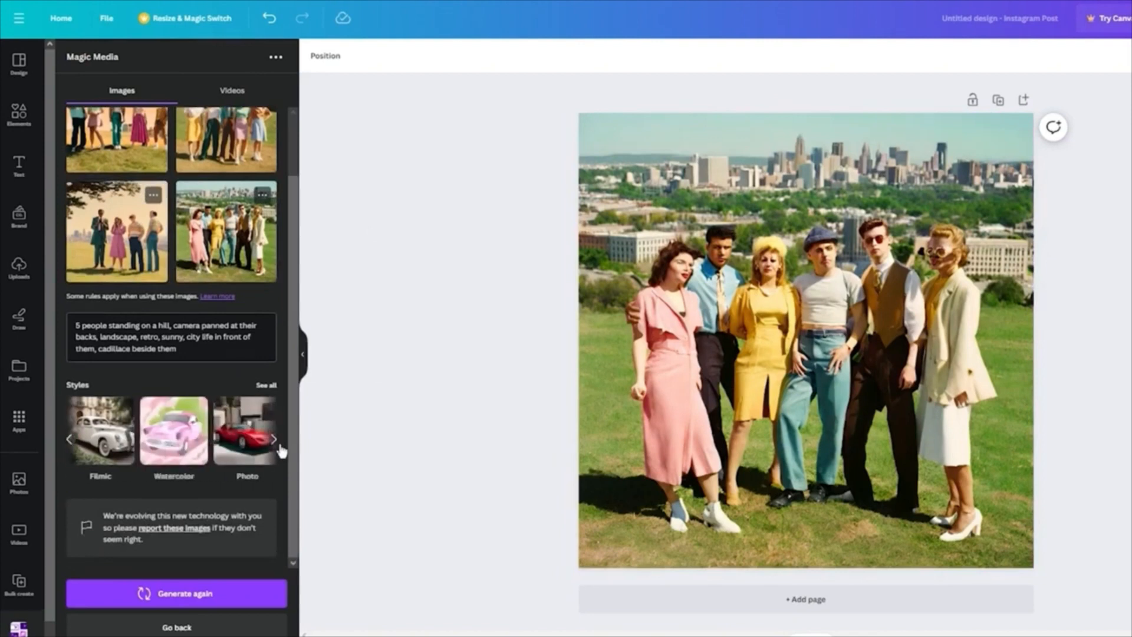
pyautogui.click(280, 446)
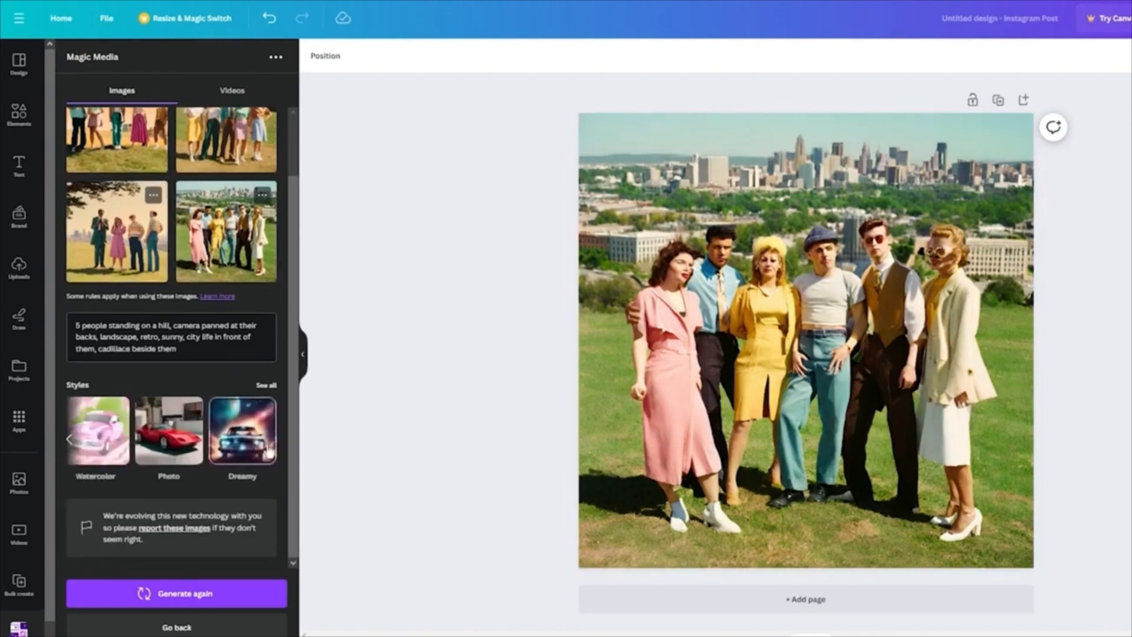
pyautogui.click(265, 388)
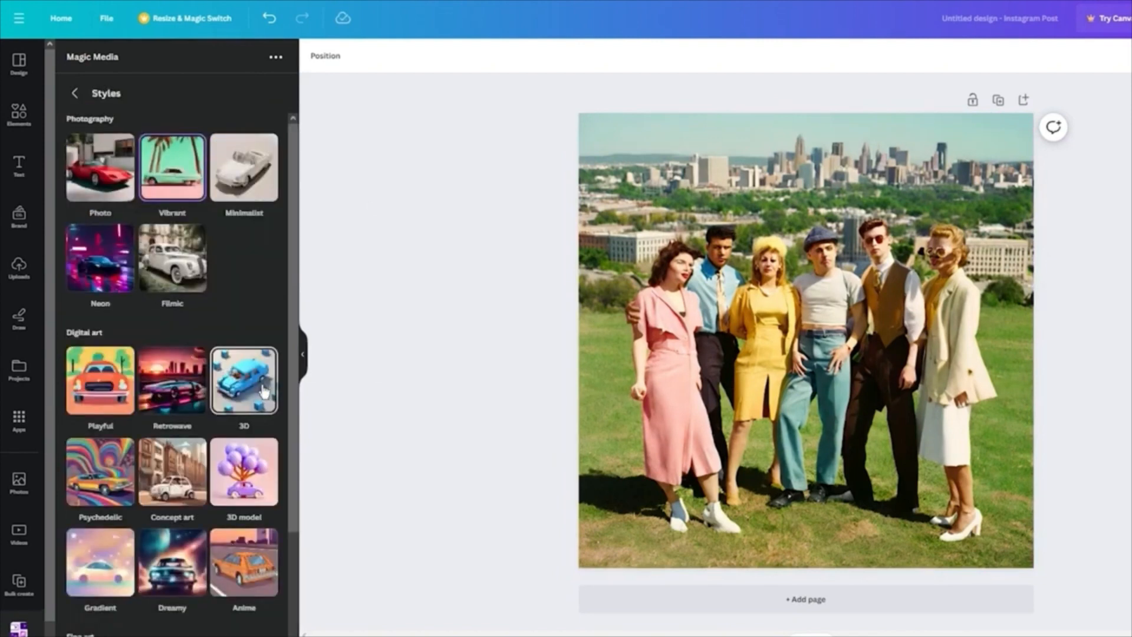
pyautogui.click(104, 276)
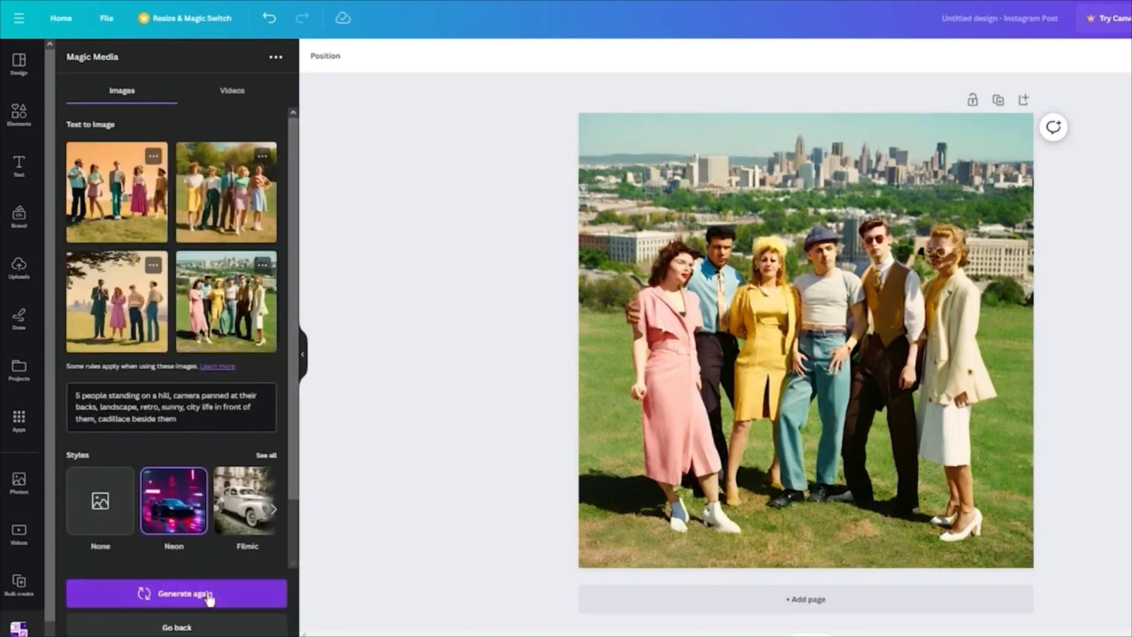
pyautogui.click(209, 594)
# Step: Shrink the vibrant group image so that it fills only the bottom-right quarter of the page
pyautogui.click(829, 392)
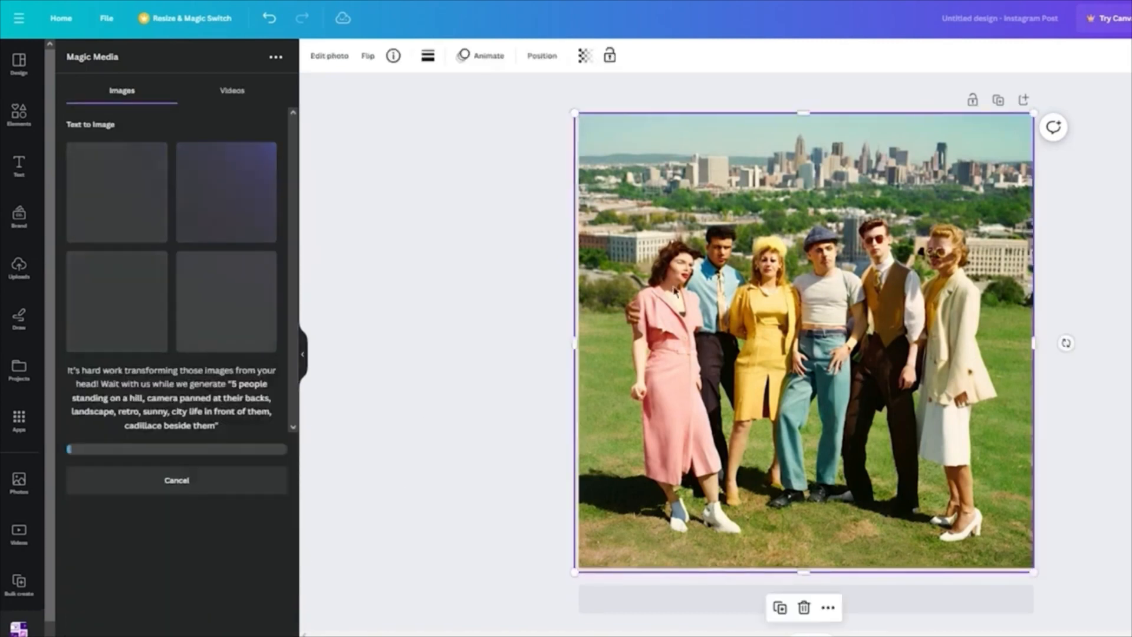
pyautogui.moveTo(574, 112); pyautogui.dragTo(793, 349)
pyautogui.moveTo(806, 459)
pyautogui.mouseDown()
pyautogui.moveTo(791, 460)
pyautogui.moveTo(805, 464)
pyautogui.mouseUp()
pyautogui.moveTo(919, 344); pyautogui.dragTo(917, 337)
pyautogui.click(1091, 318)
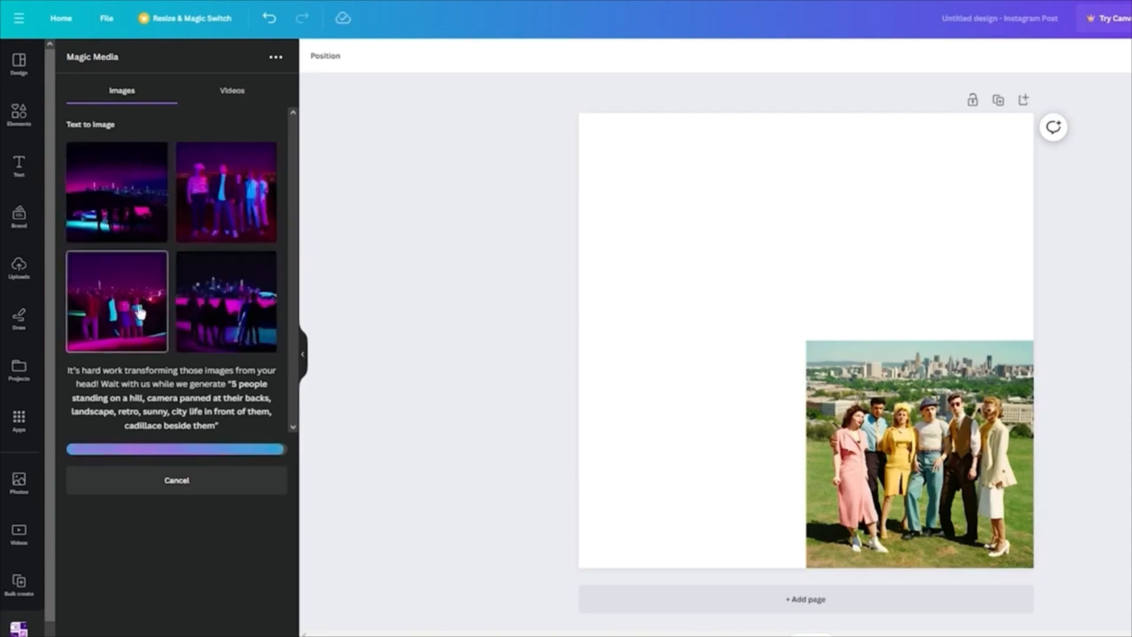
# Step: Place the neon image of four people overlooking the city and resize it to fill the page's bottom-left quarter
pyautogui.moveTo(118, 302); pyautogui.dragTo(631, 384)
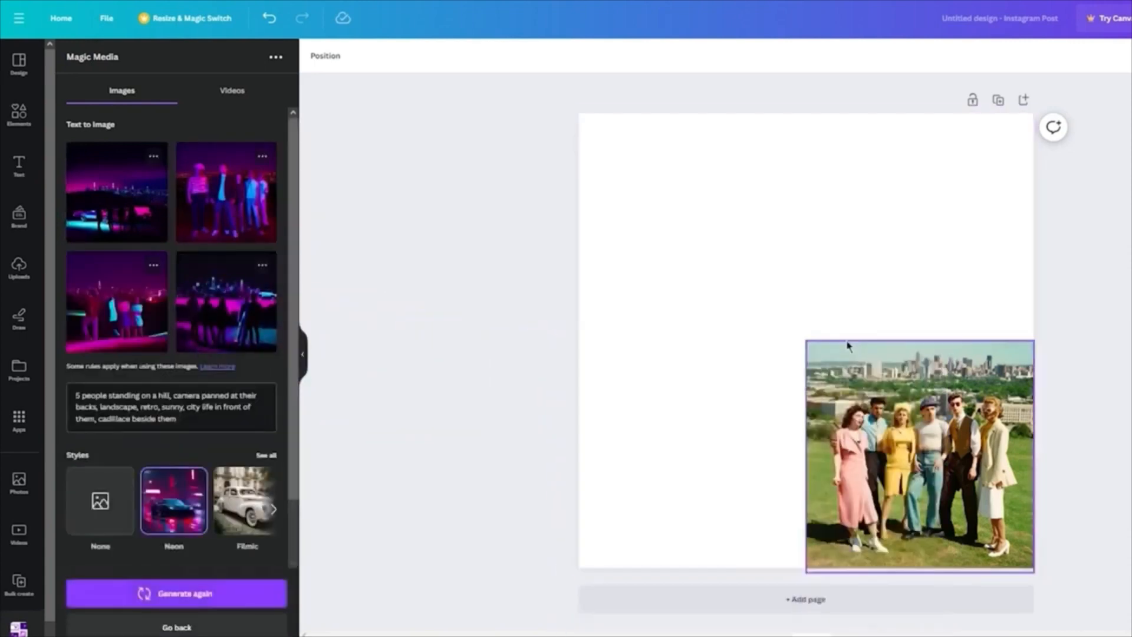
pyautogui.moveTo(847, 330); pyautogui.dragTo(823, 334)
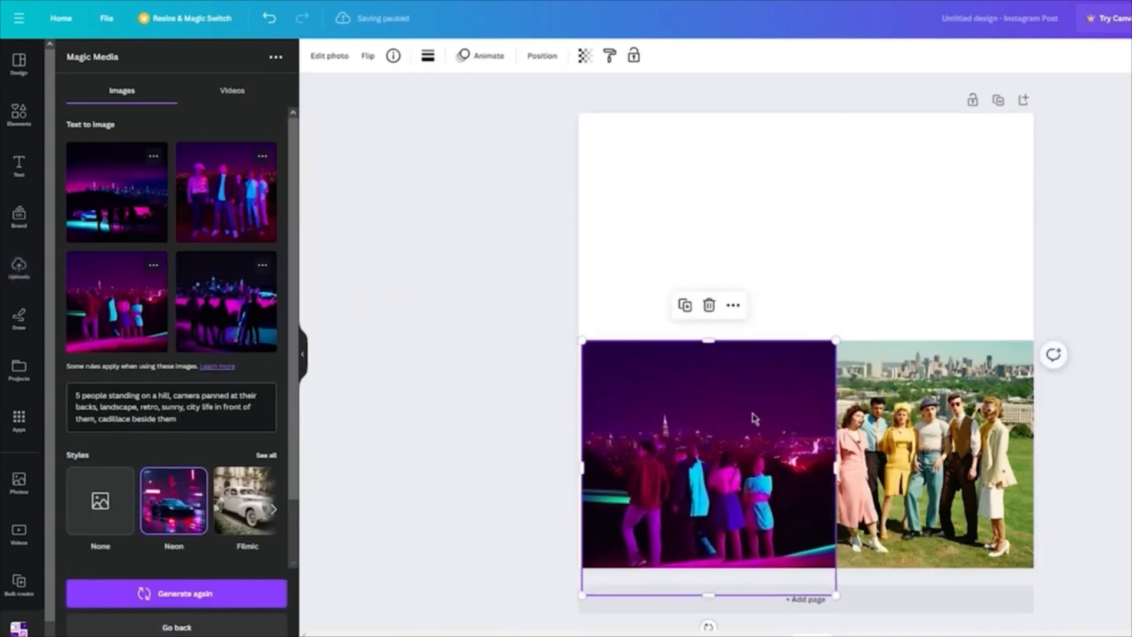
pyautogui.moveTo(755, 417); pyautogui.dragTo(748, 384)
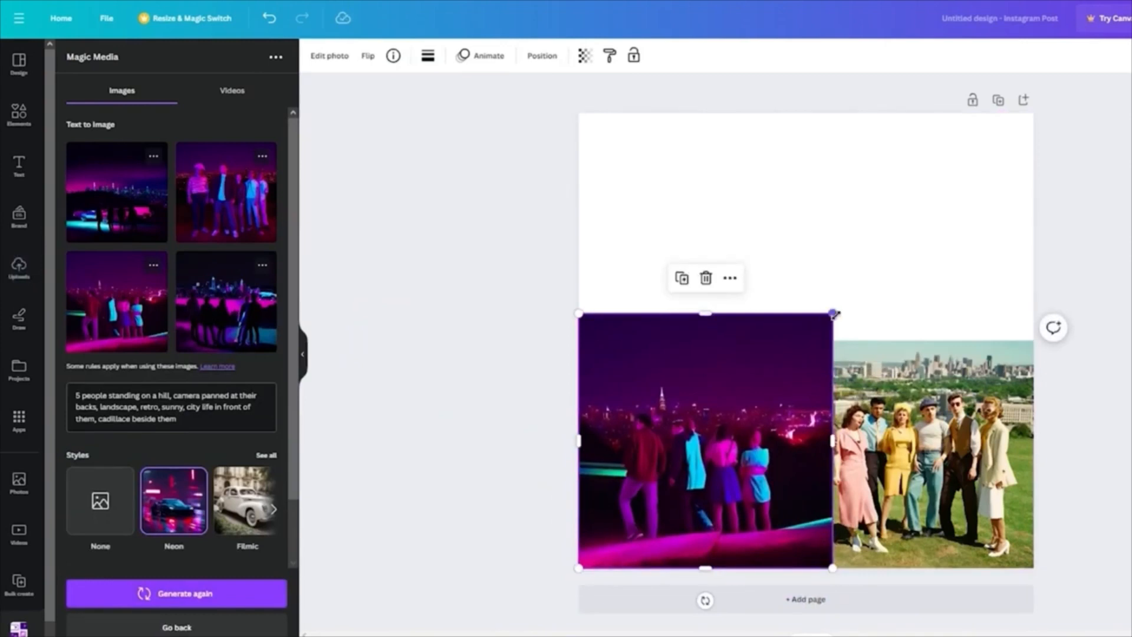
pyautogui.moveTo(833, 312); pyautogui.dragTo(805, 341)
pyautogui.click(1106, 341)
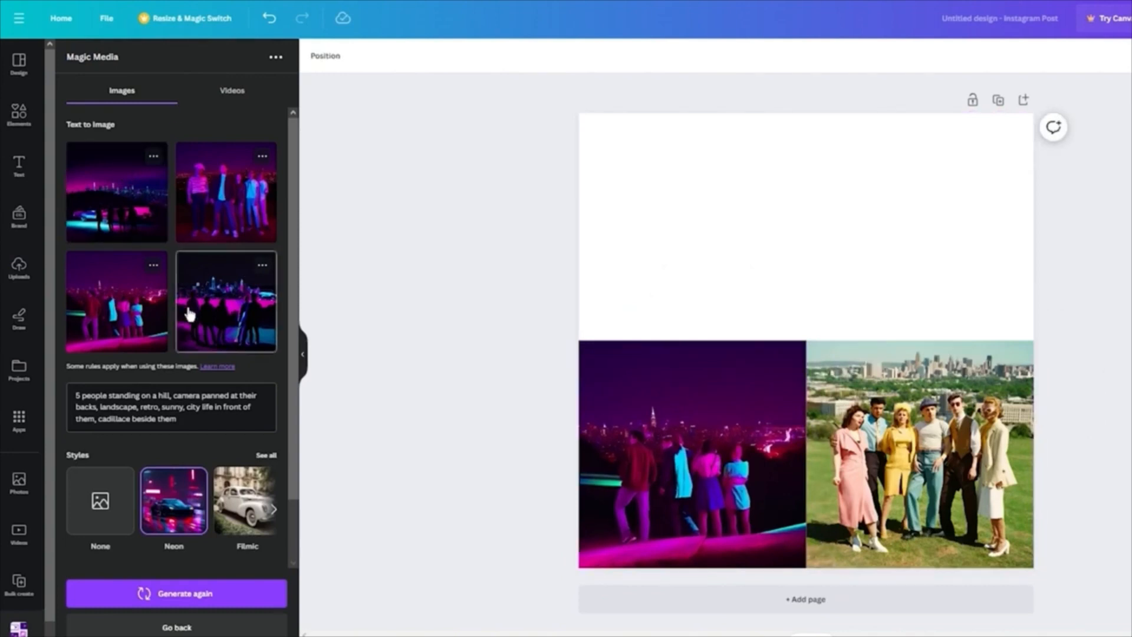
# Step: Choose the Concept art style from the digital art styles and regenerate the images from the same prompt
pyautogui.scroll(-1, 200, 318)
pyautogui.click(266, 386)
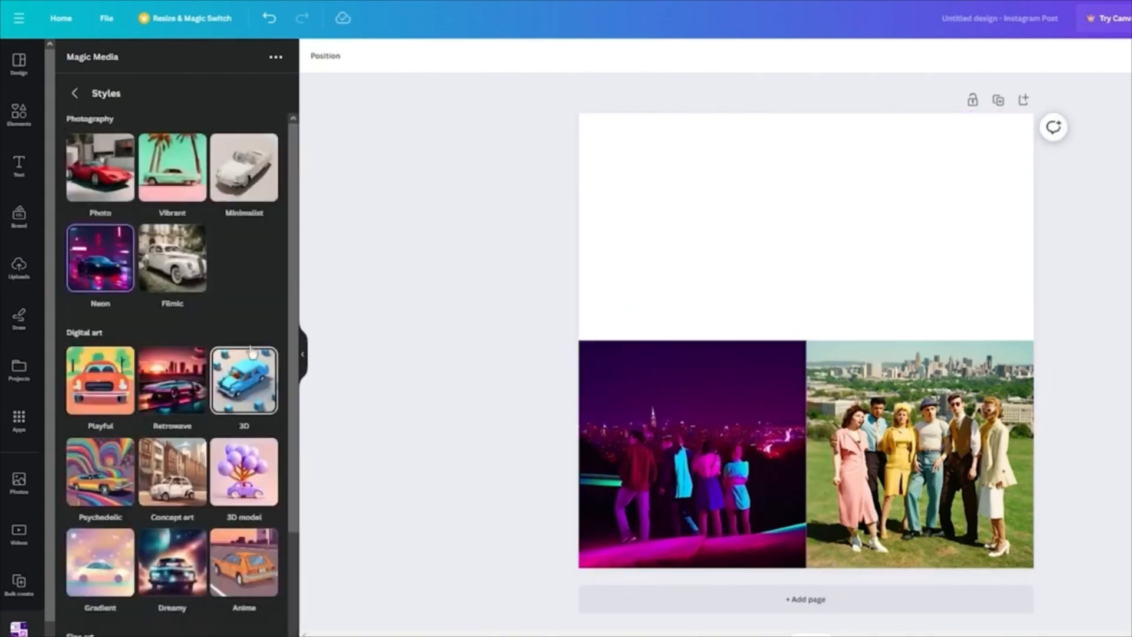
pyautogui.scroll(-3, 100, 380)
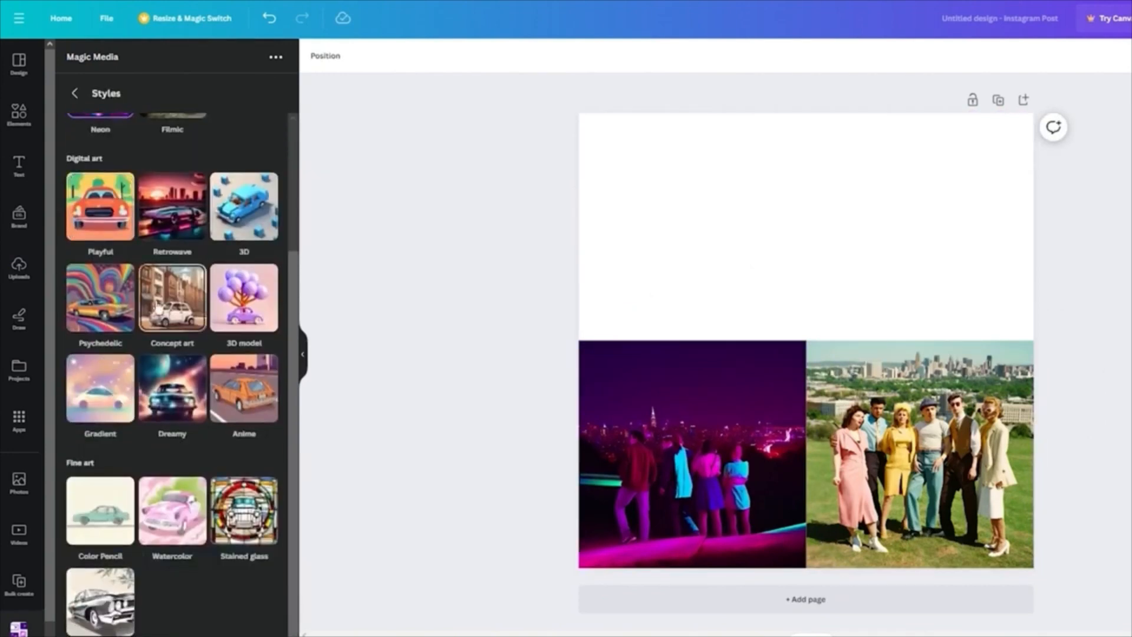
pyautogui.click(173, 305)
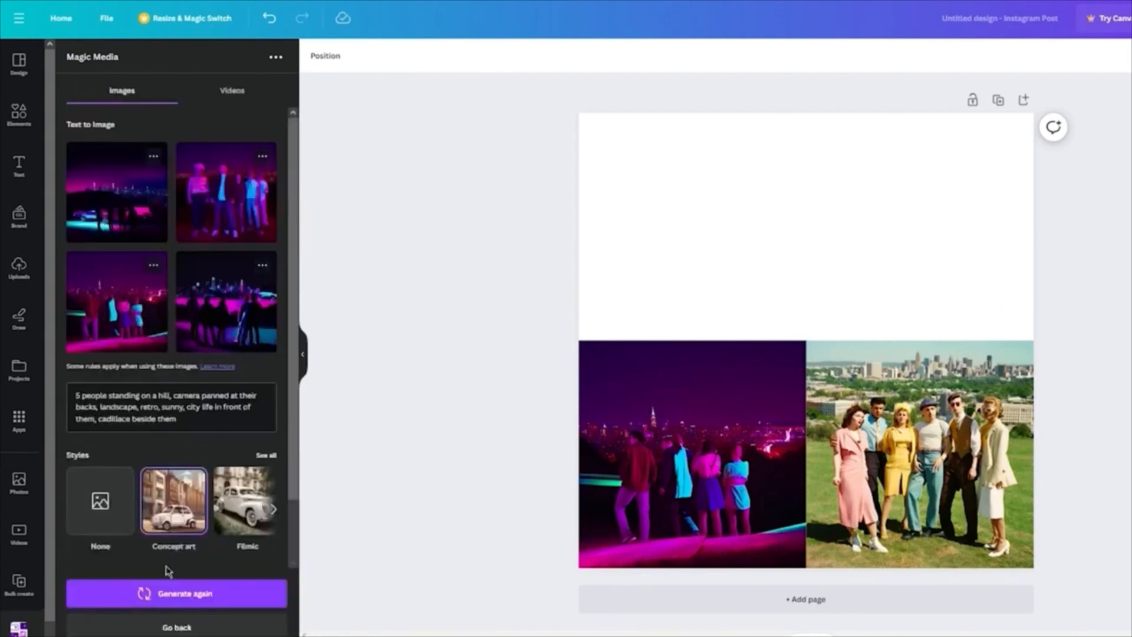
pyautogui.click(175, 596)
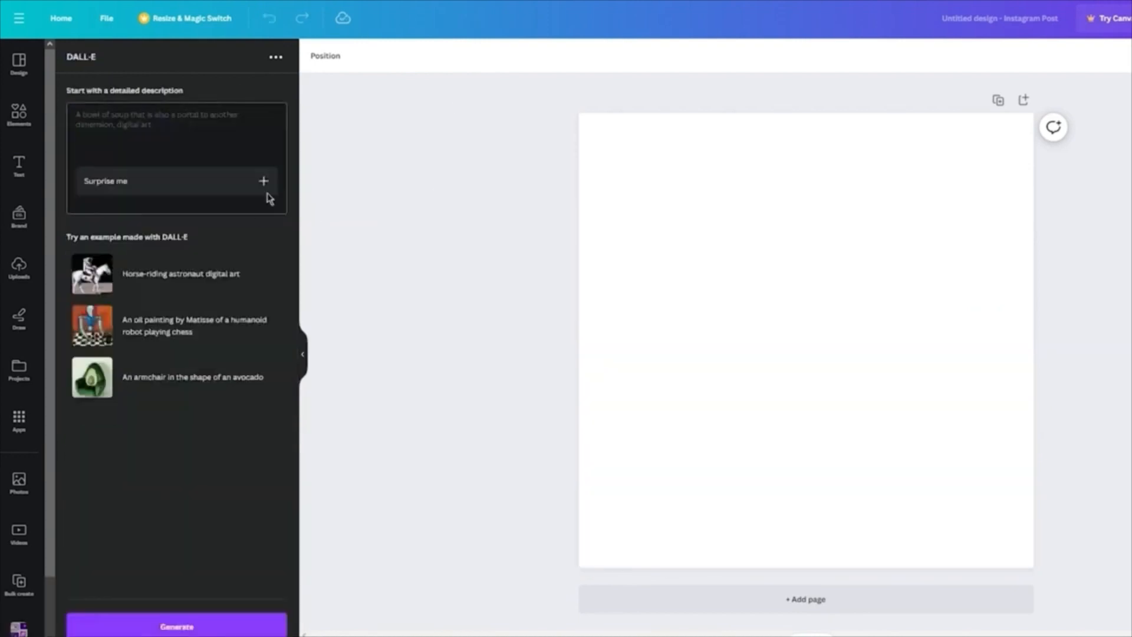
# Step: In the blank design with the DALL-E app, generate images from the prompt "retro image of a metal band performing at woodstock"
pyautogui.click(196, 114)
pyautogui.write('re')
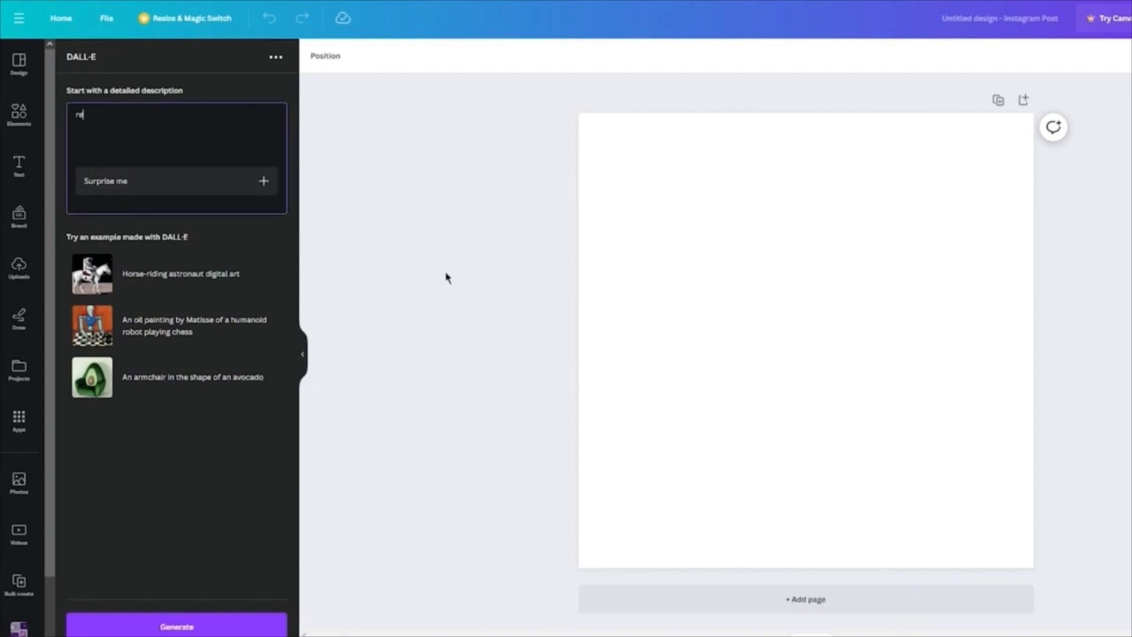
pyautogui.write('tro image of a metal band perf')
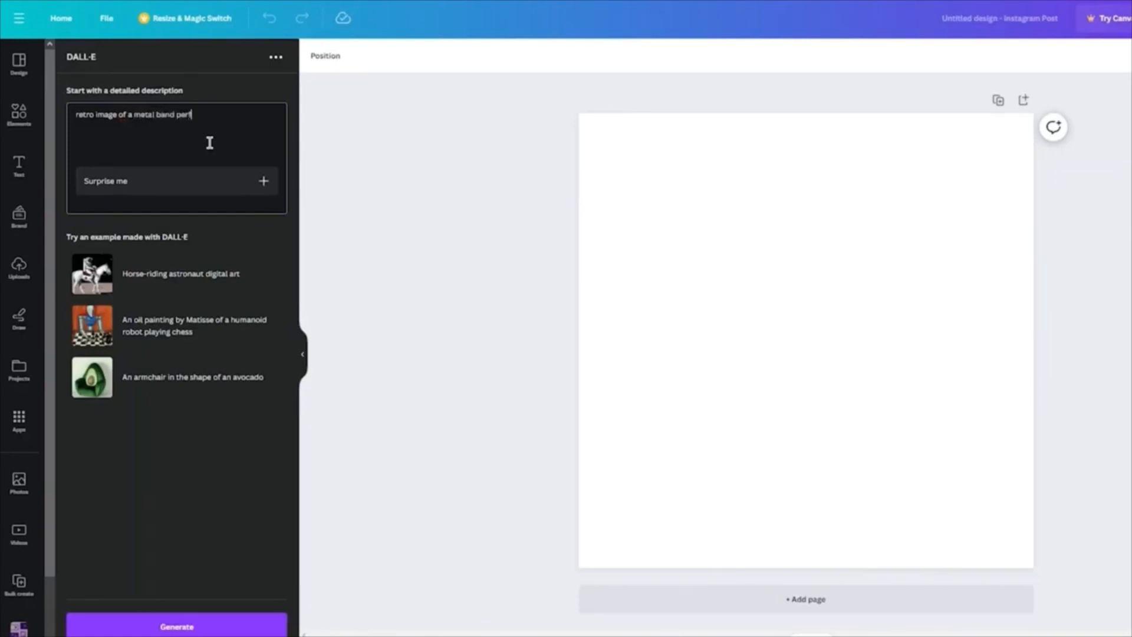
pyautogui.write('orming at woodstock')
pyautogui.click(150, 629)
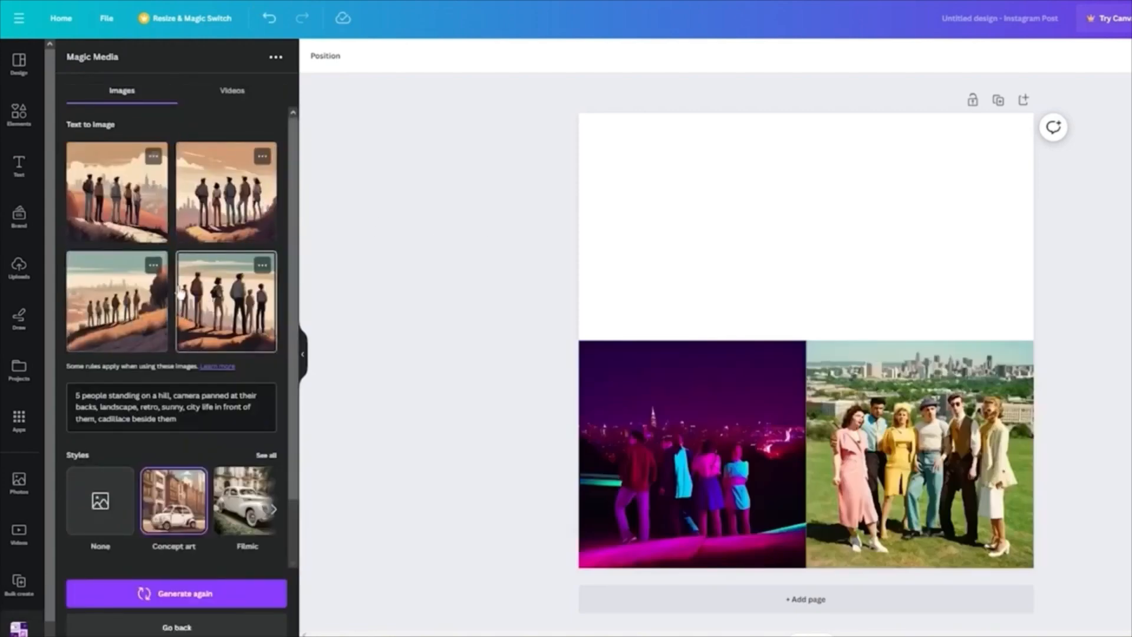
# Step: In the Magic Media design, place the concept art image with the tree and resize it to fill the page's top-left quarter
pyautogui.moveTo(124, 315); pyautogui.dragTo(632, 161)
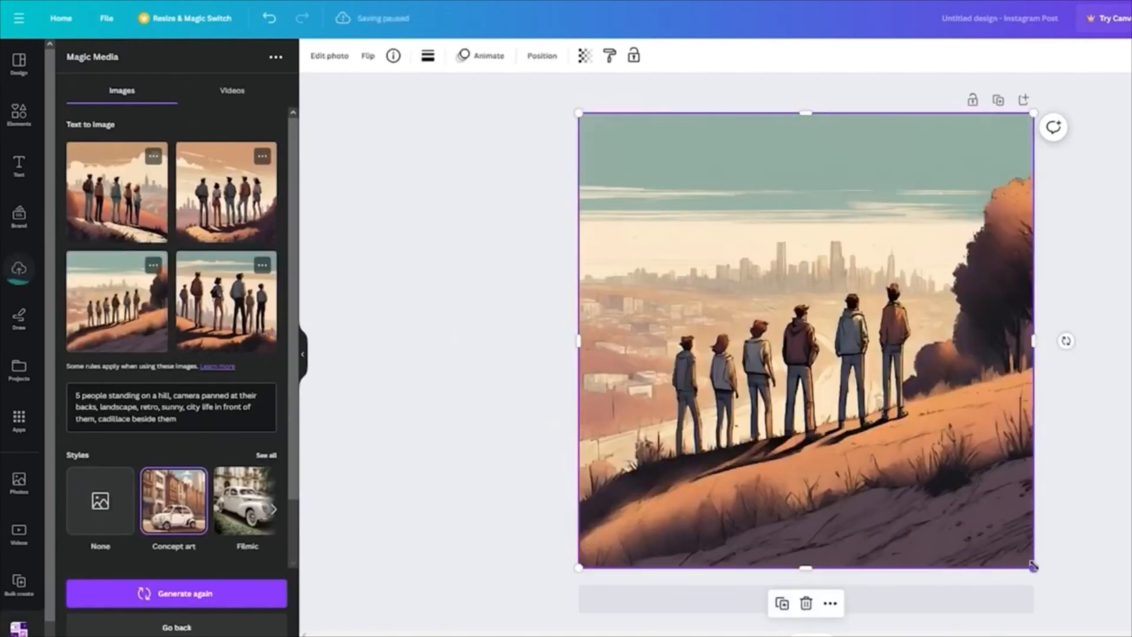
pyautogui.moveTo(1033, 561); pyautogui.dragTo(840, 306)
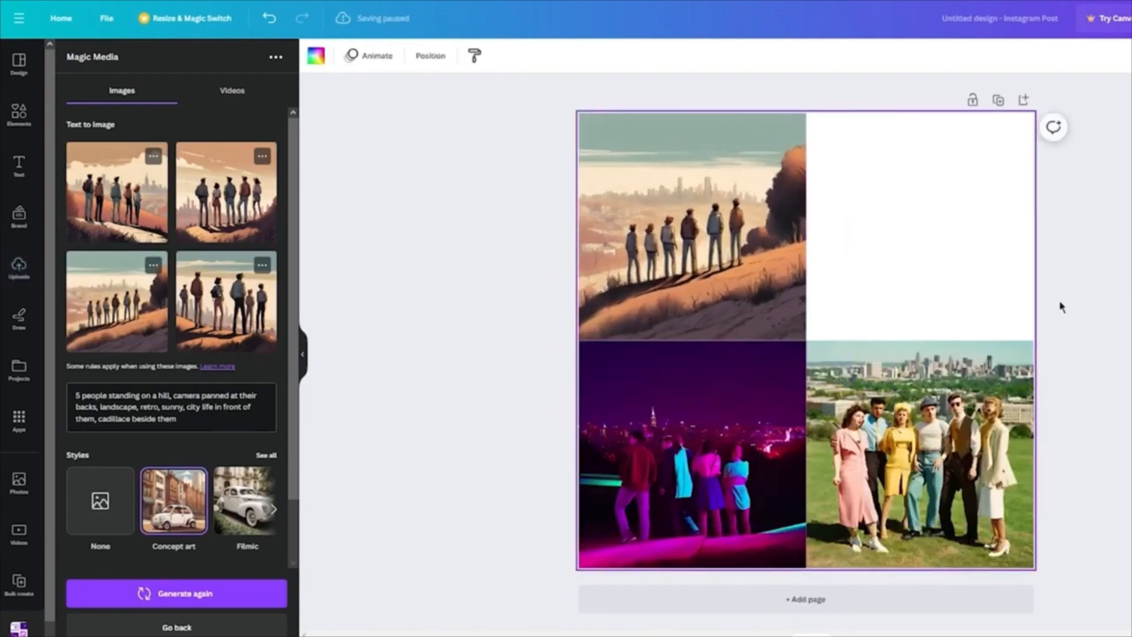
pyautogui.click(567, 218)
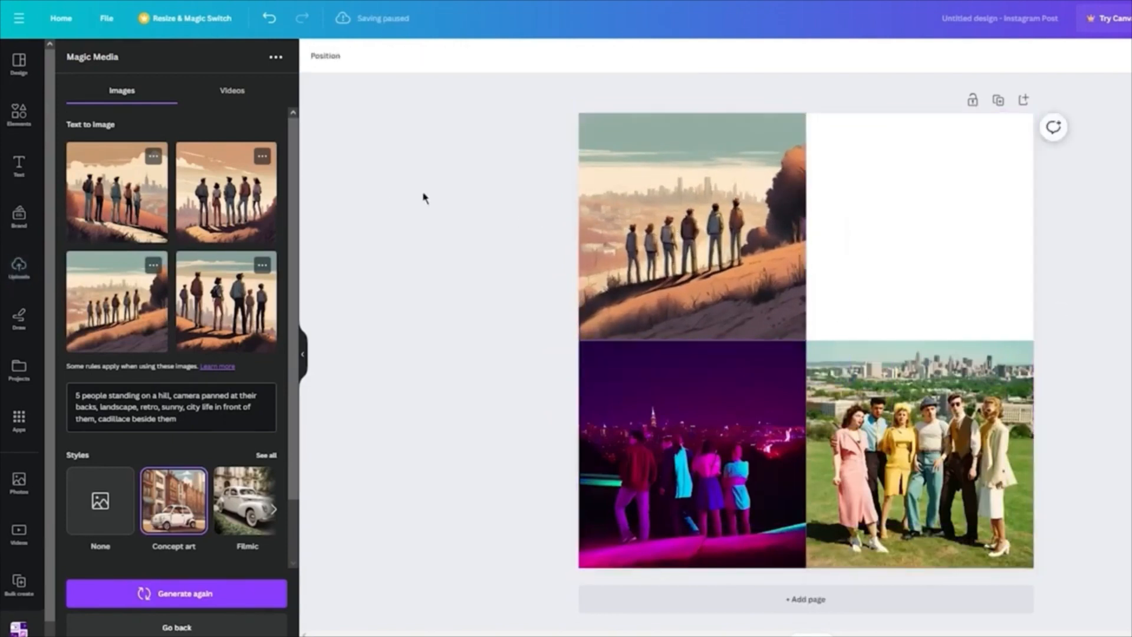
pyautogui.click(749, 269)
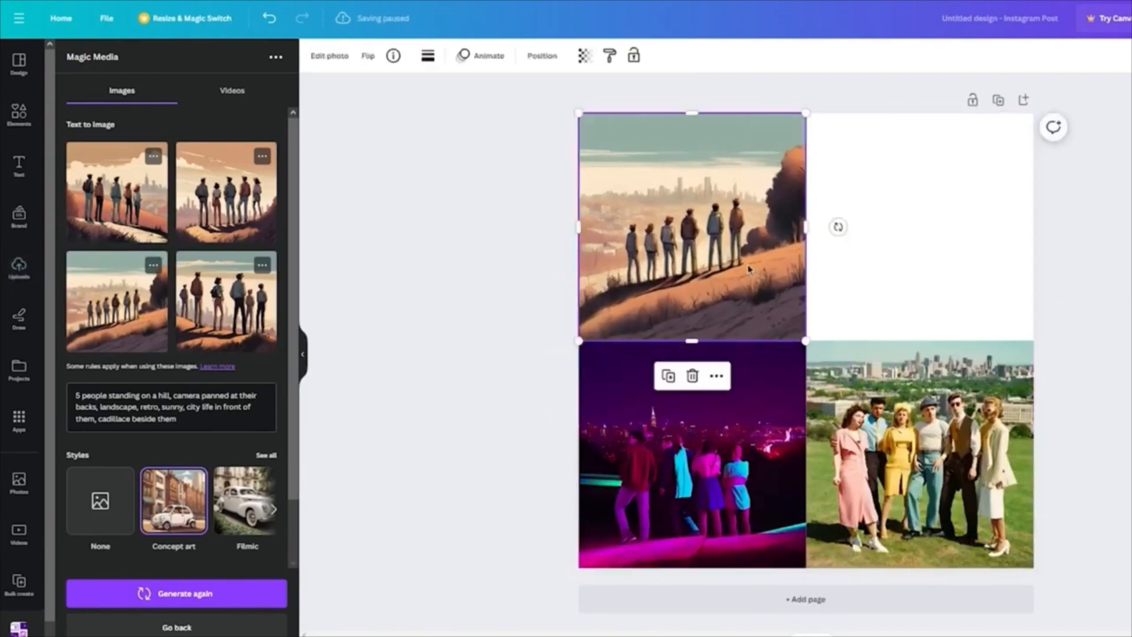
pyautogui.click(454, 239)
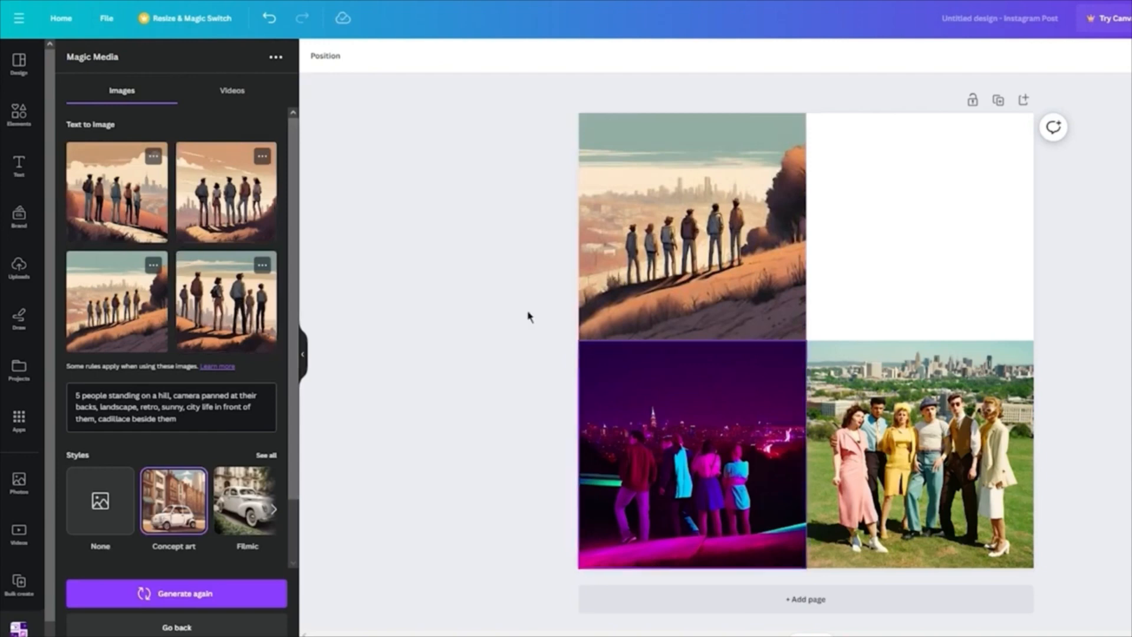
# Step: Choose the Filmic style in Magic Media and regenerate the images from the same prompt
pyautogui.scroll(-2, 246, 407)
pyautogui.click(249, 438)
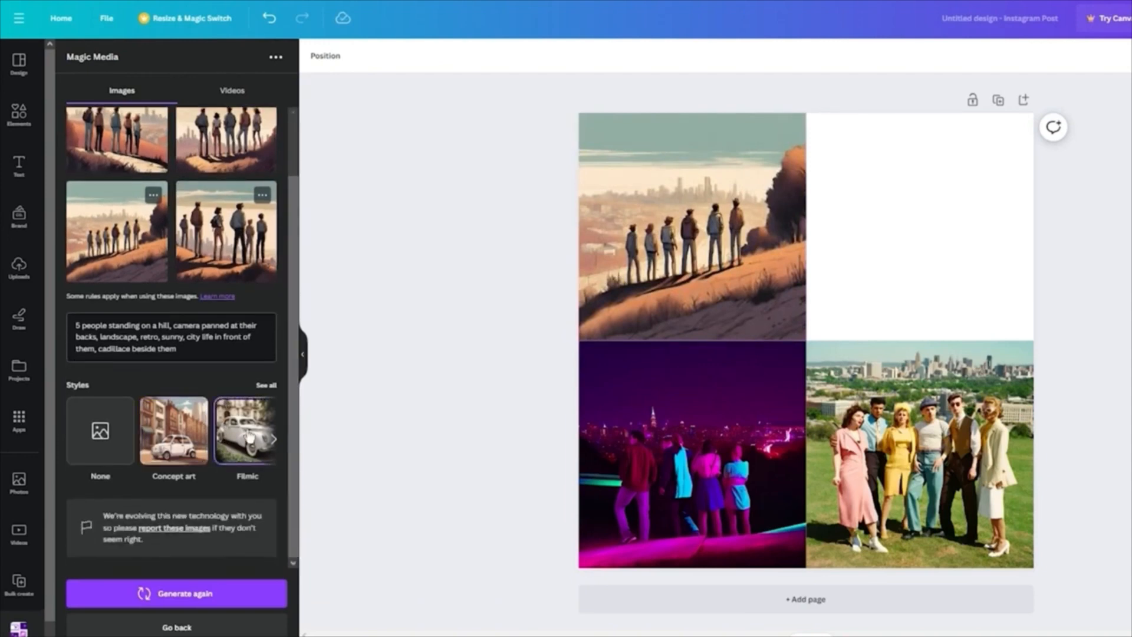
pyautogui.click(218, 595)
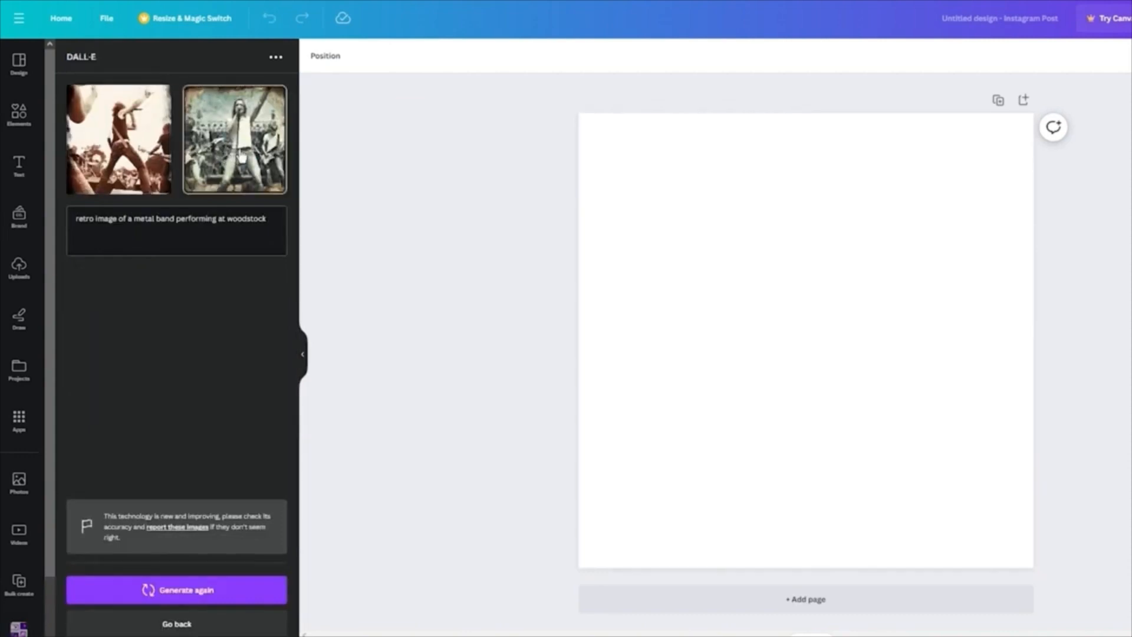
# Step: In the DALL-E design, place the generated image of the singer with a raised arm and enlarge it to fill the page
pyautogui.click(235, 139)
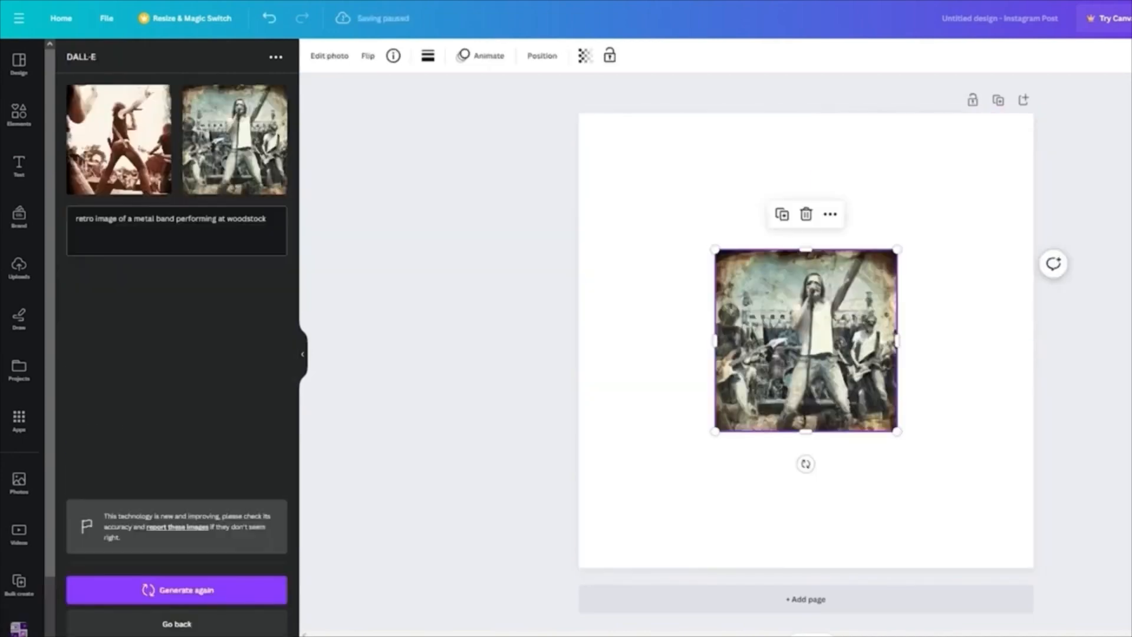
pyautogui.moveTo(715, 250); pyautogui.dragTo(578, 113)
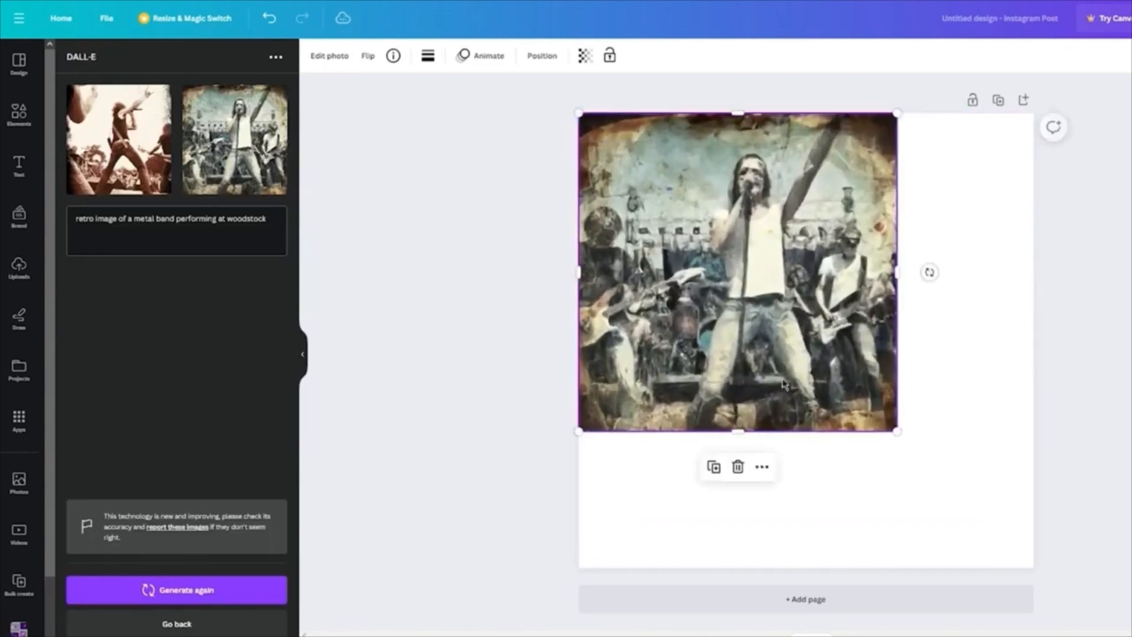
pyautogui.moveTo(895, 429); pyautogui.dragTo(1019, 572)
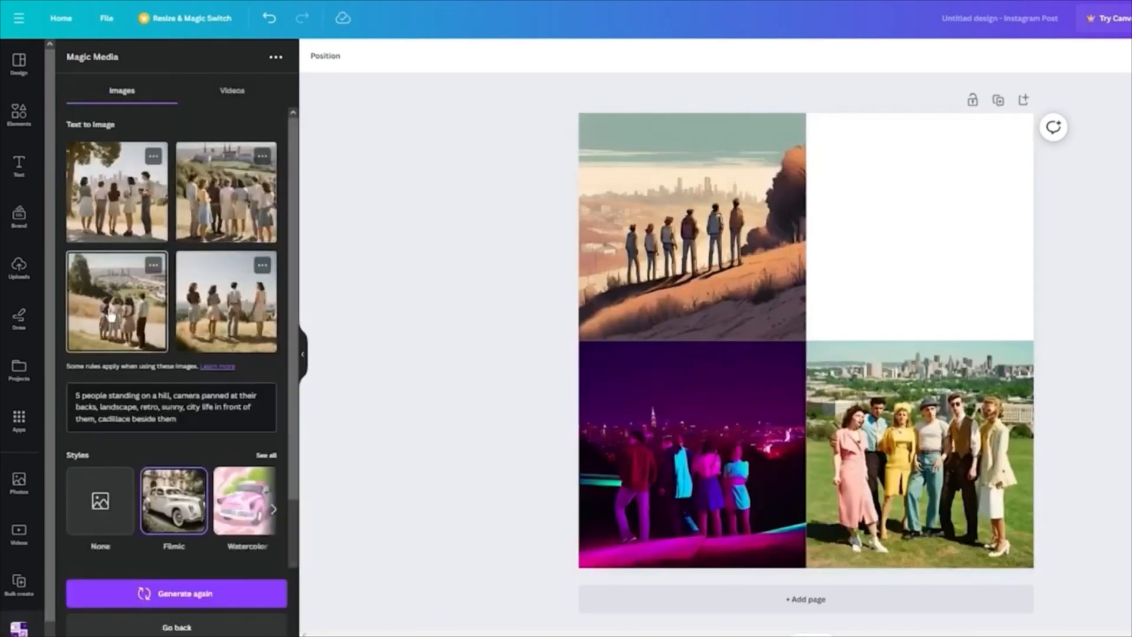
# Step: In the Magic Media design, place the filmic image with the tree and resize it to fill the page's top-right quarter
pyautogui.click(111, 316)
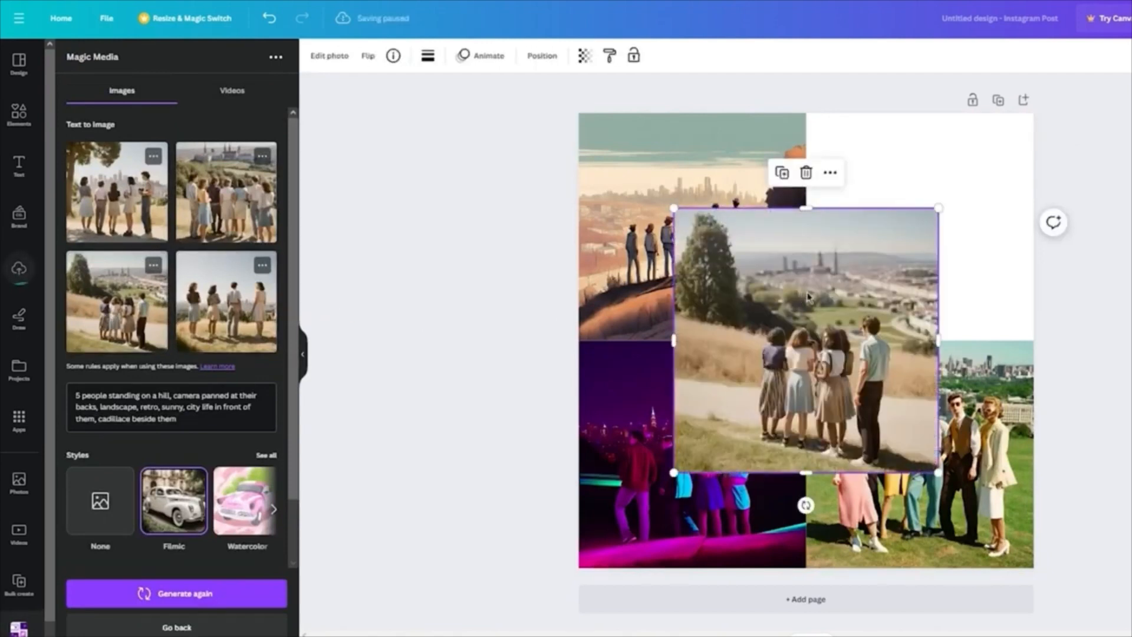
pyautogui.moveTo(808, 297); pyautogui.dragTo(921, 201)
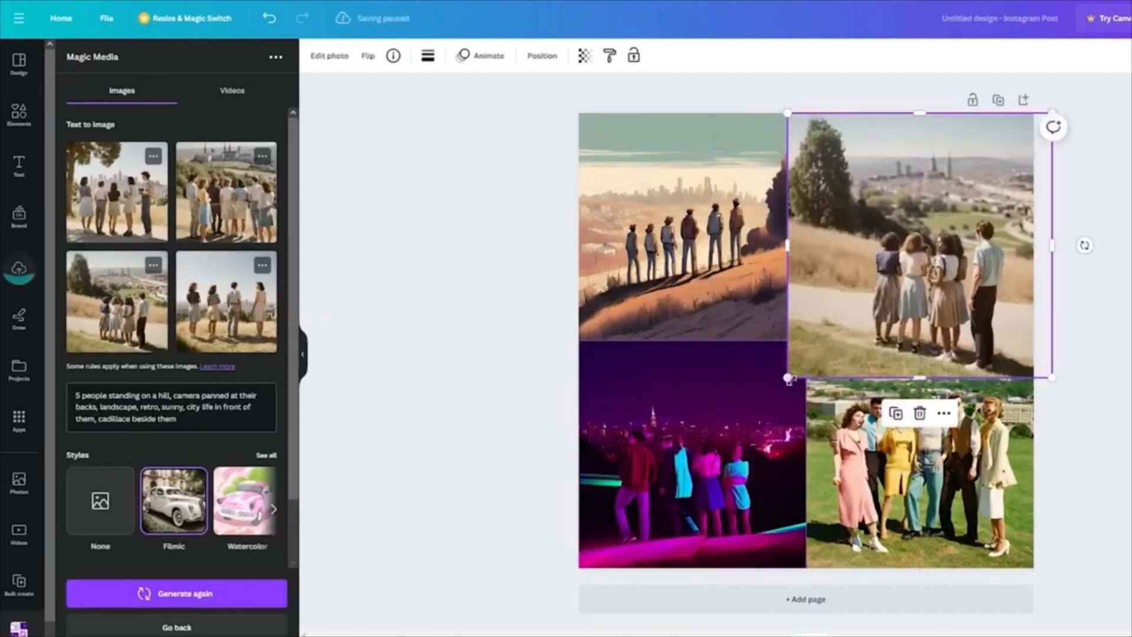
pyautogui.moveTo(789, 380); pyautogui.dragTo(835, 320)
pyautogui.click(1128, 266)
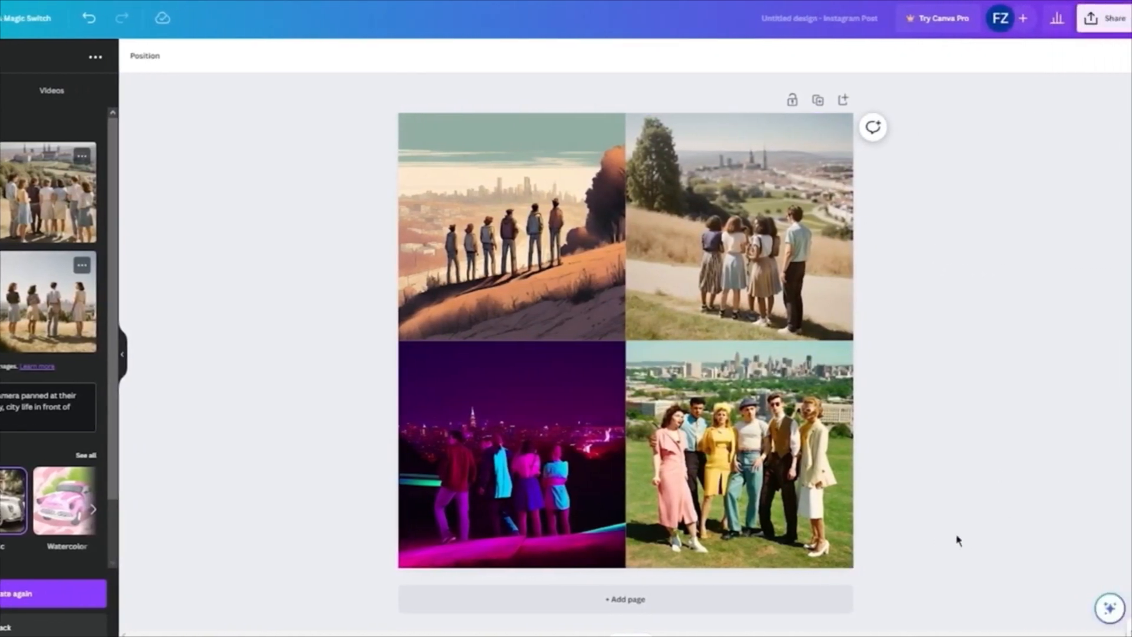
# Step: Open the sharing and download options for the finished four-image collage
pyautogui.moveTo(1094, 534); pyautogui.dragTo(459, 121)
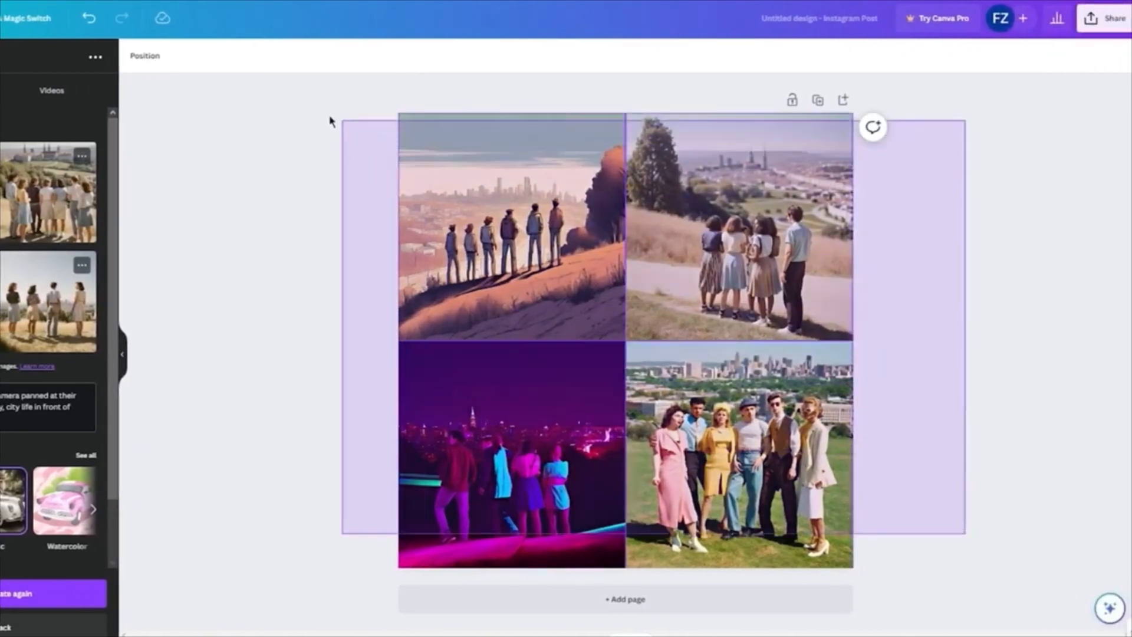
pyautogui.moveTo(330, 120); pyautogui.dragTo(313, 185)
pyautogui.click(1092, 24)
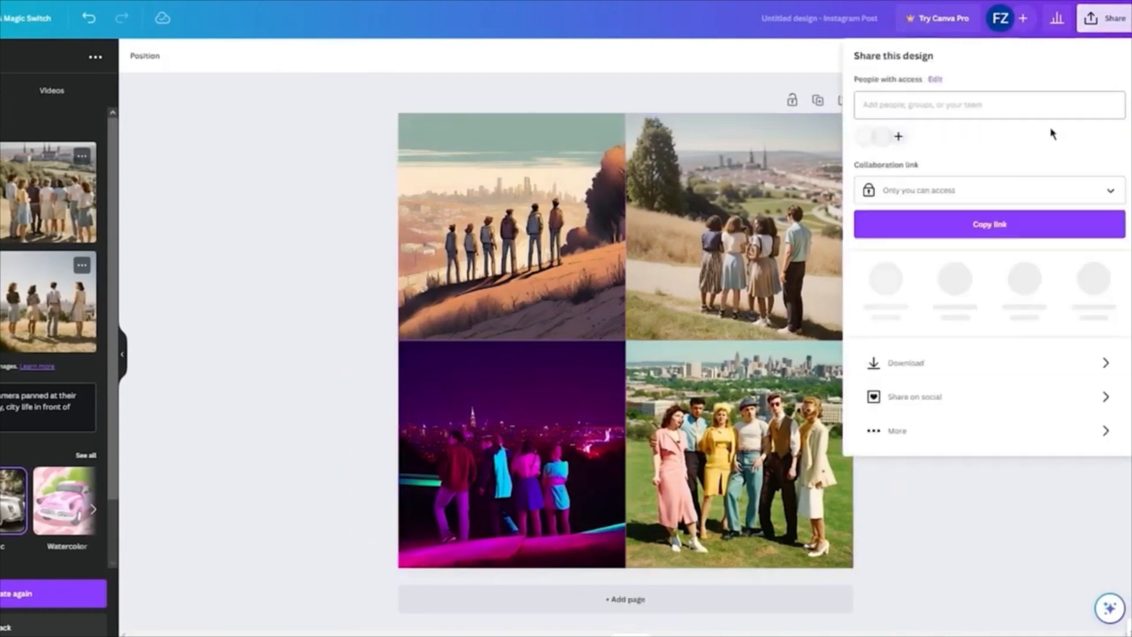
# Step: Download the four-image collage as a PNG file with the suggested settings
pyautogui.click(936, 361)
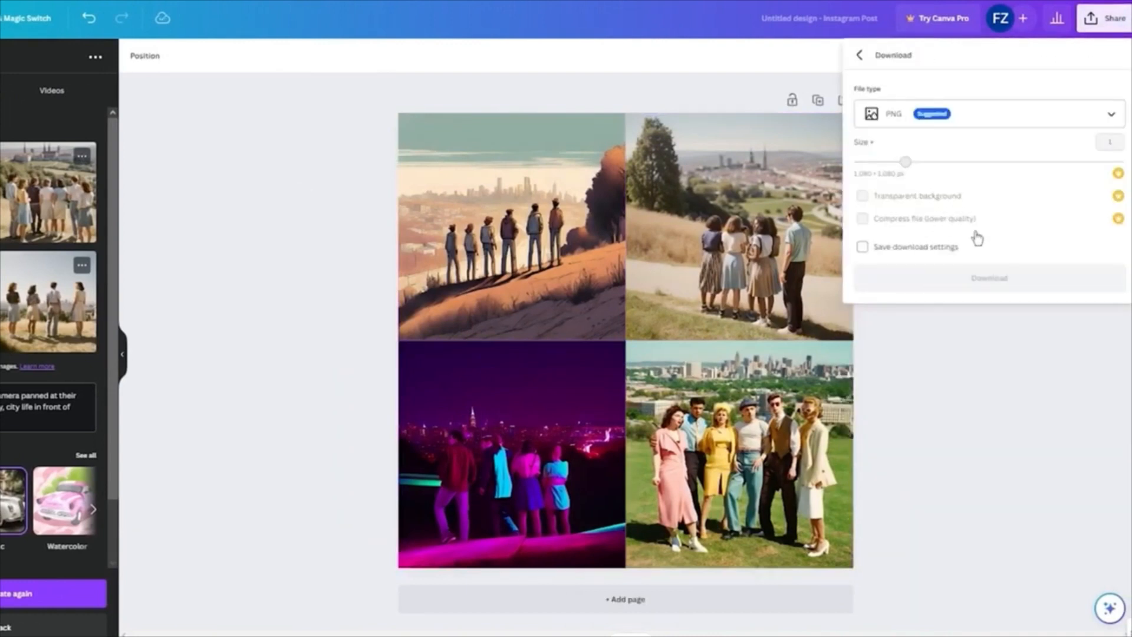
pyautogui.click(989, 279)
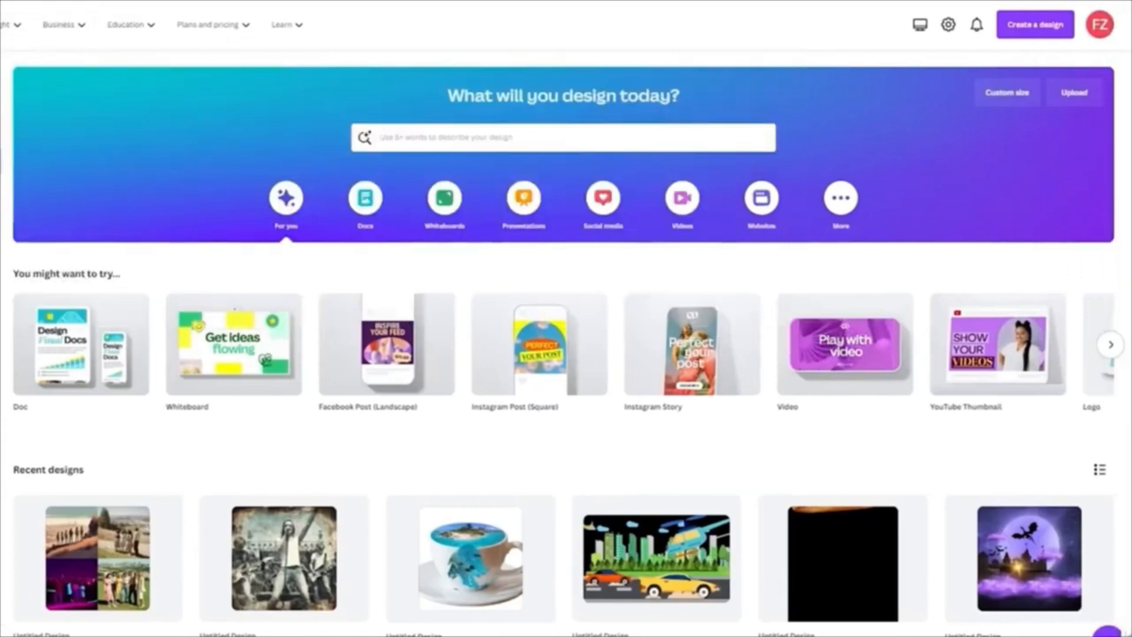
# Step: Create a new blank Logo design by searching the design types for "logo"
pyautogui.moveTo(12, 25)
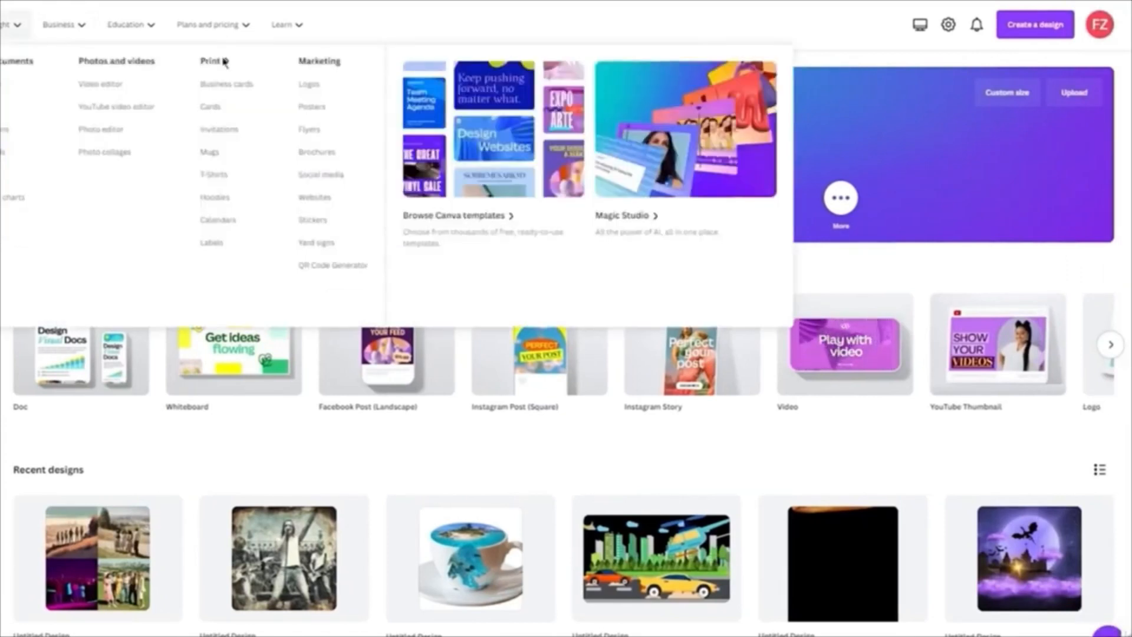
pyautogui.click(1030, 24)
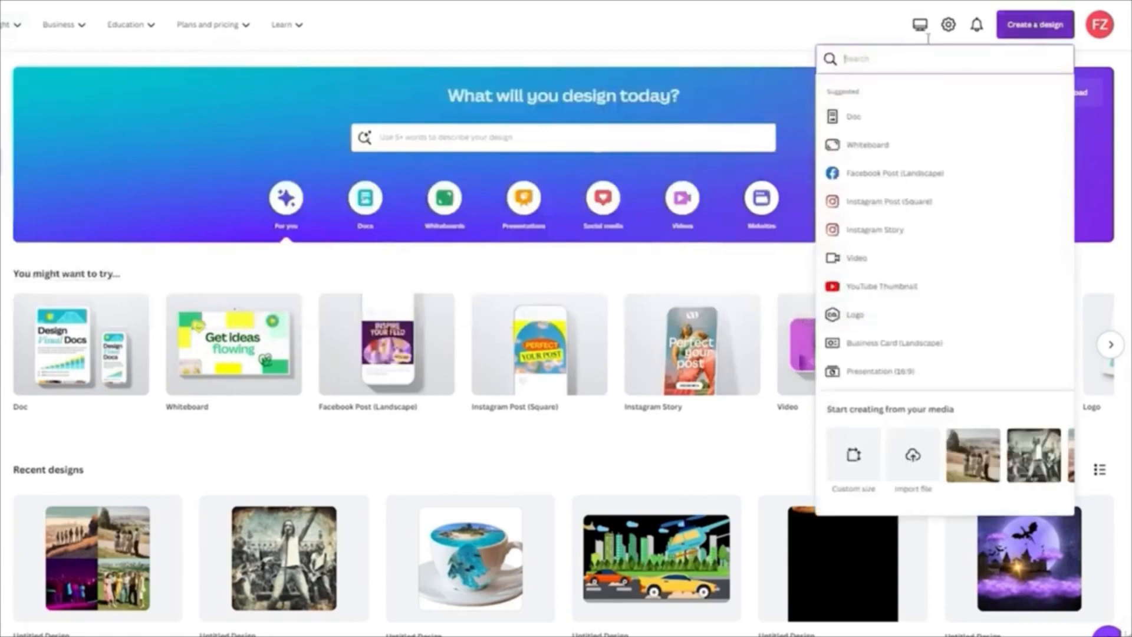
pyautogui.write('logo')
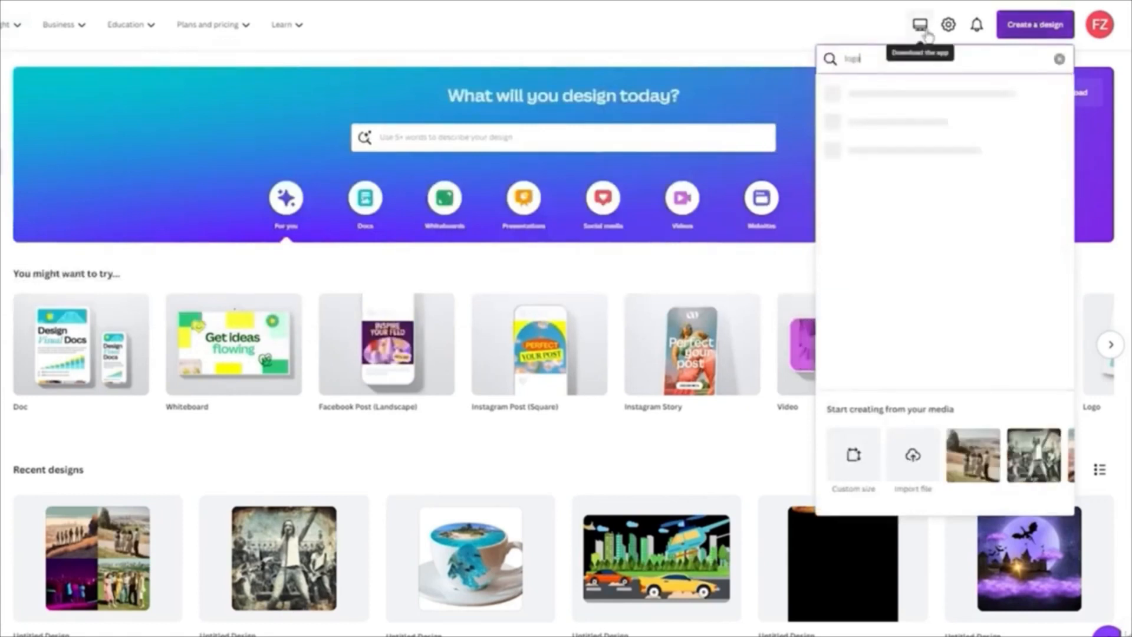
pyautogui.click(890, 98)
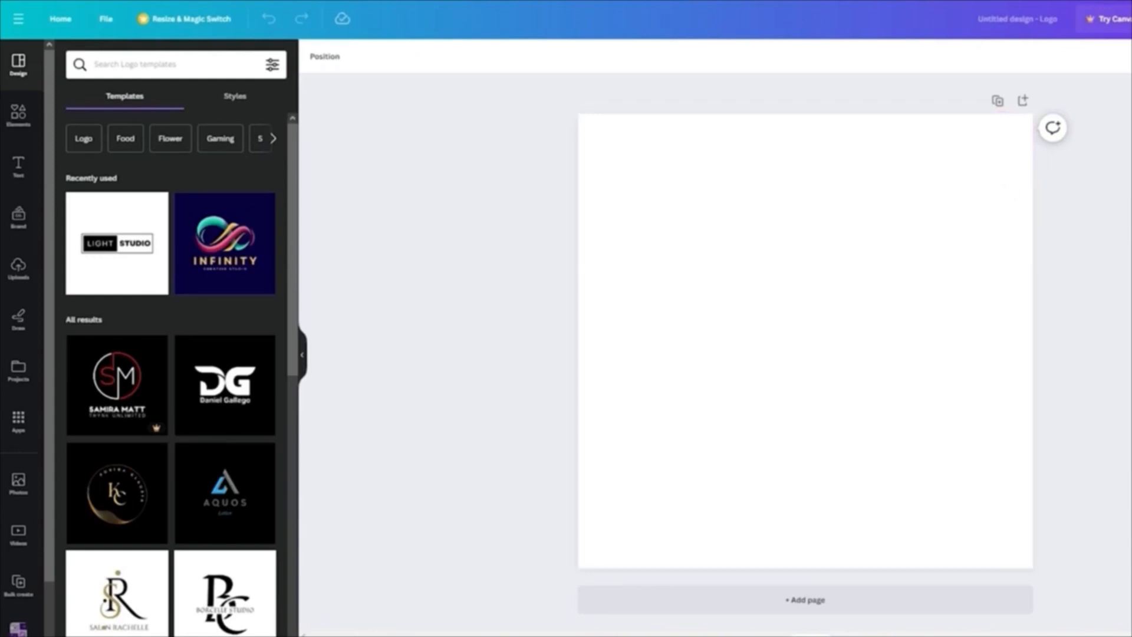
# Step: Fill the blank logo page's background with the dark blue default solid color
pyautogui.click(796, 293)
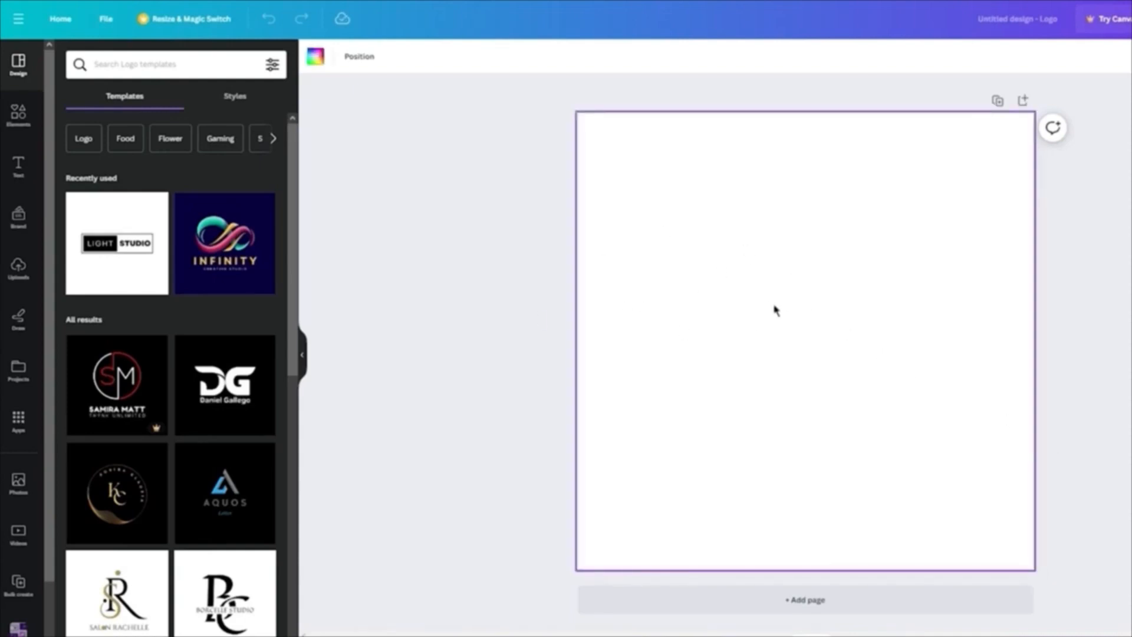
pyautogui.click(778, 260)
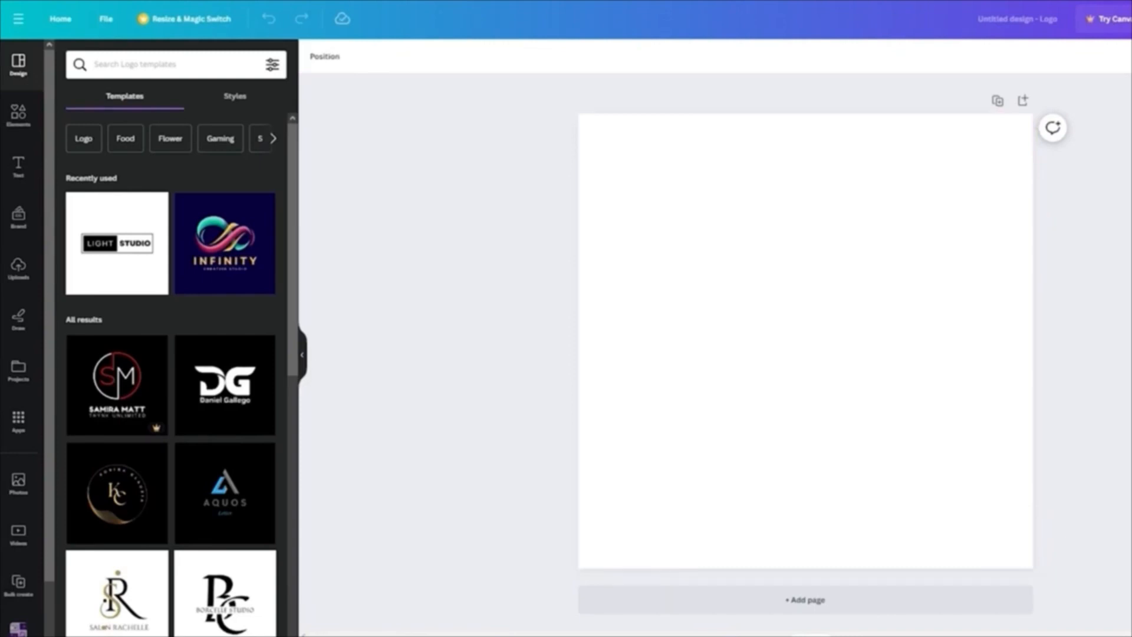
pyautogui.click(851, 275)
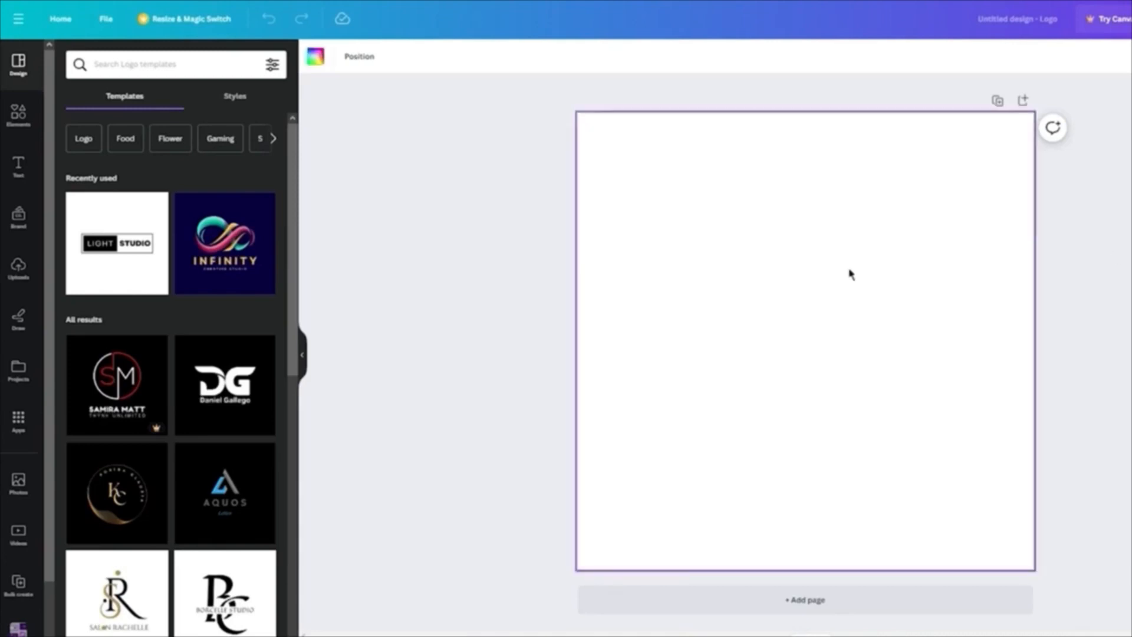
pyautogui.click(314, 57)
pyautogui.click(260, 384)
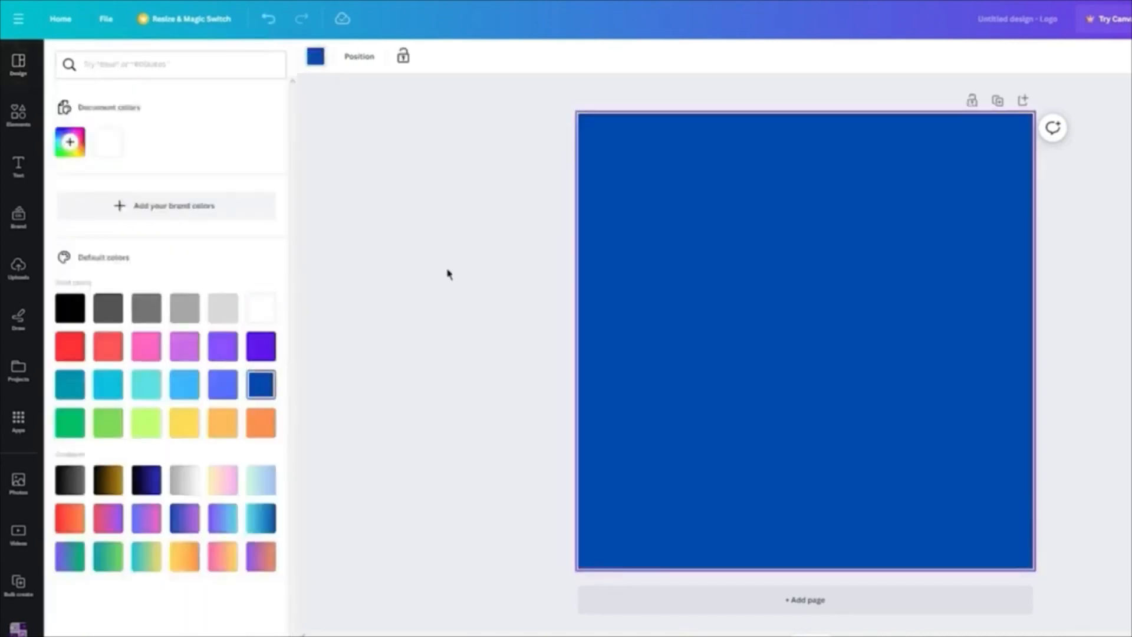